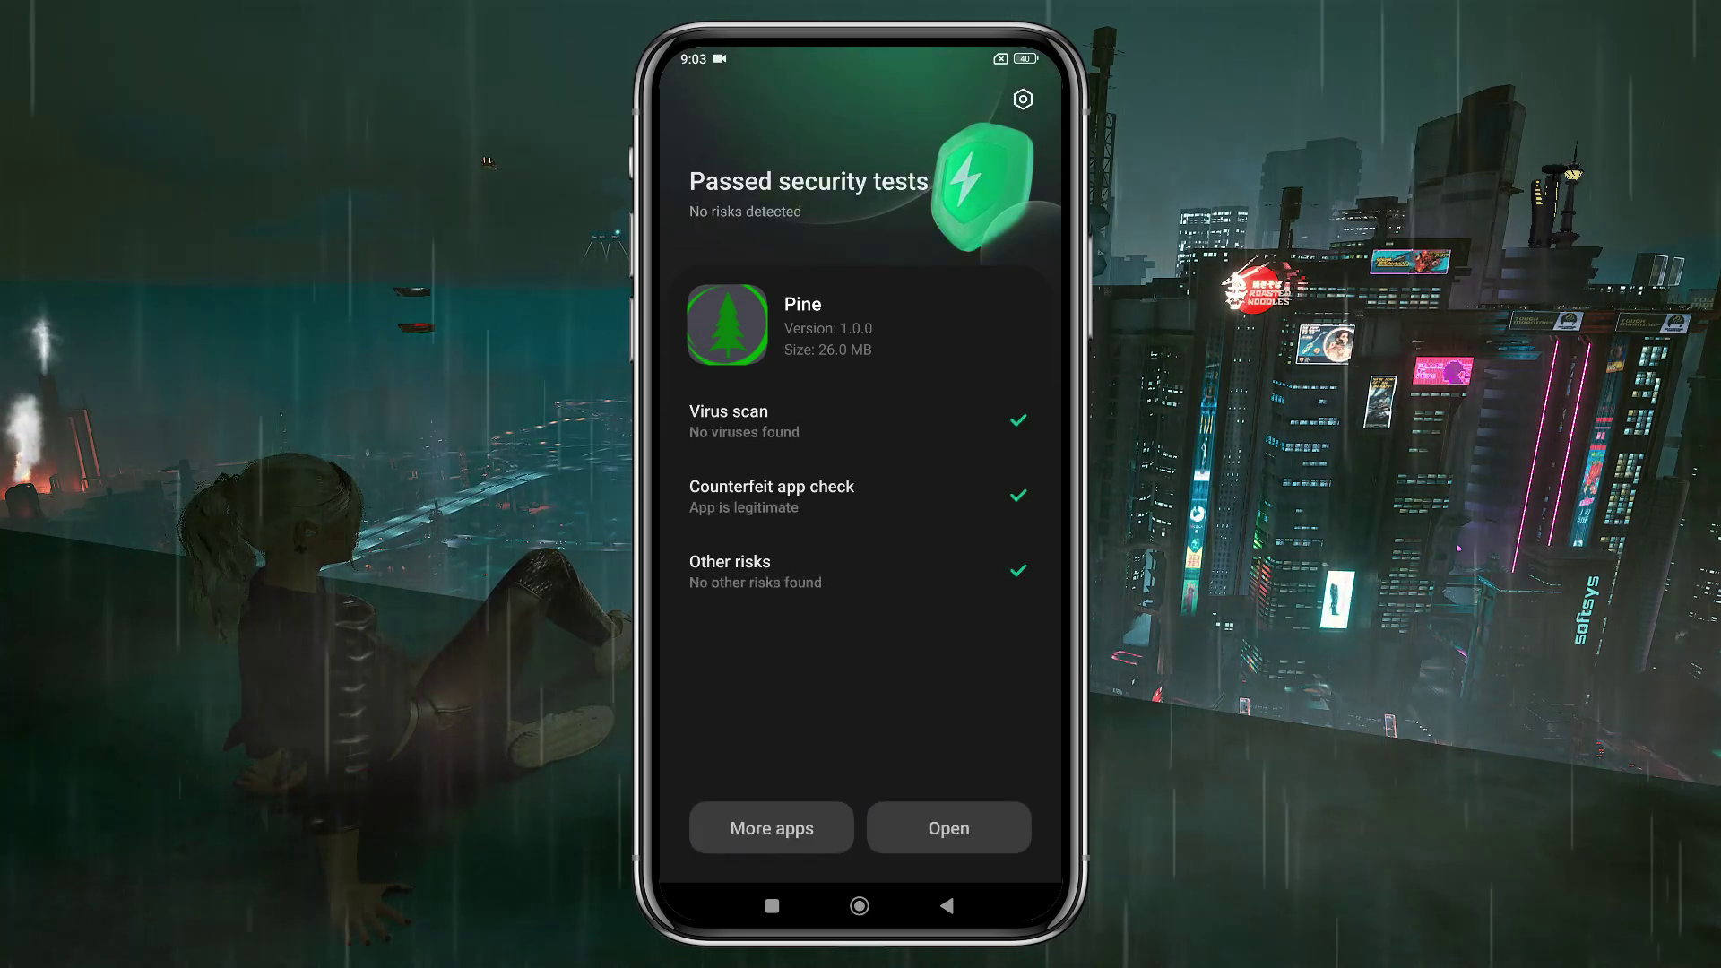
# - Launch Pine and create a Nintendo Emu folder with a Gpu Drivers subfolder inside it
pyautogui.click(949, 828)
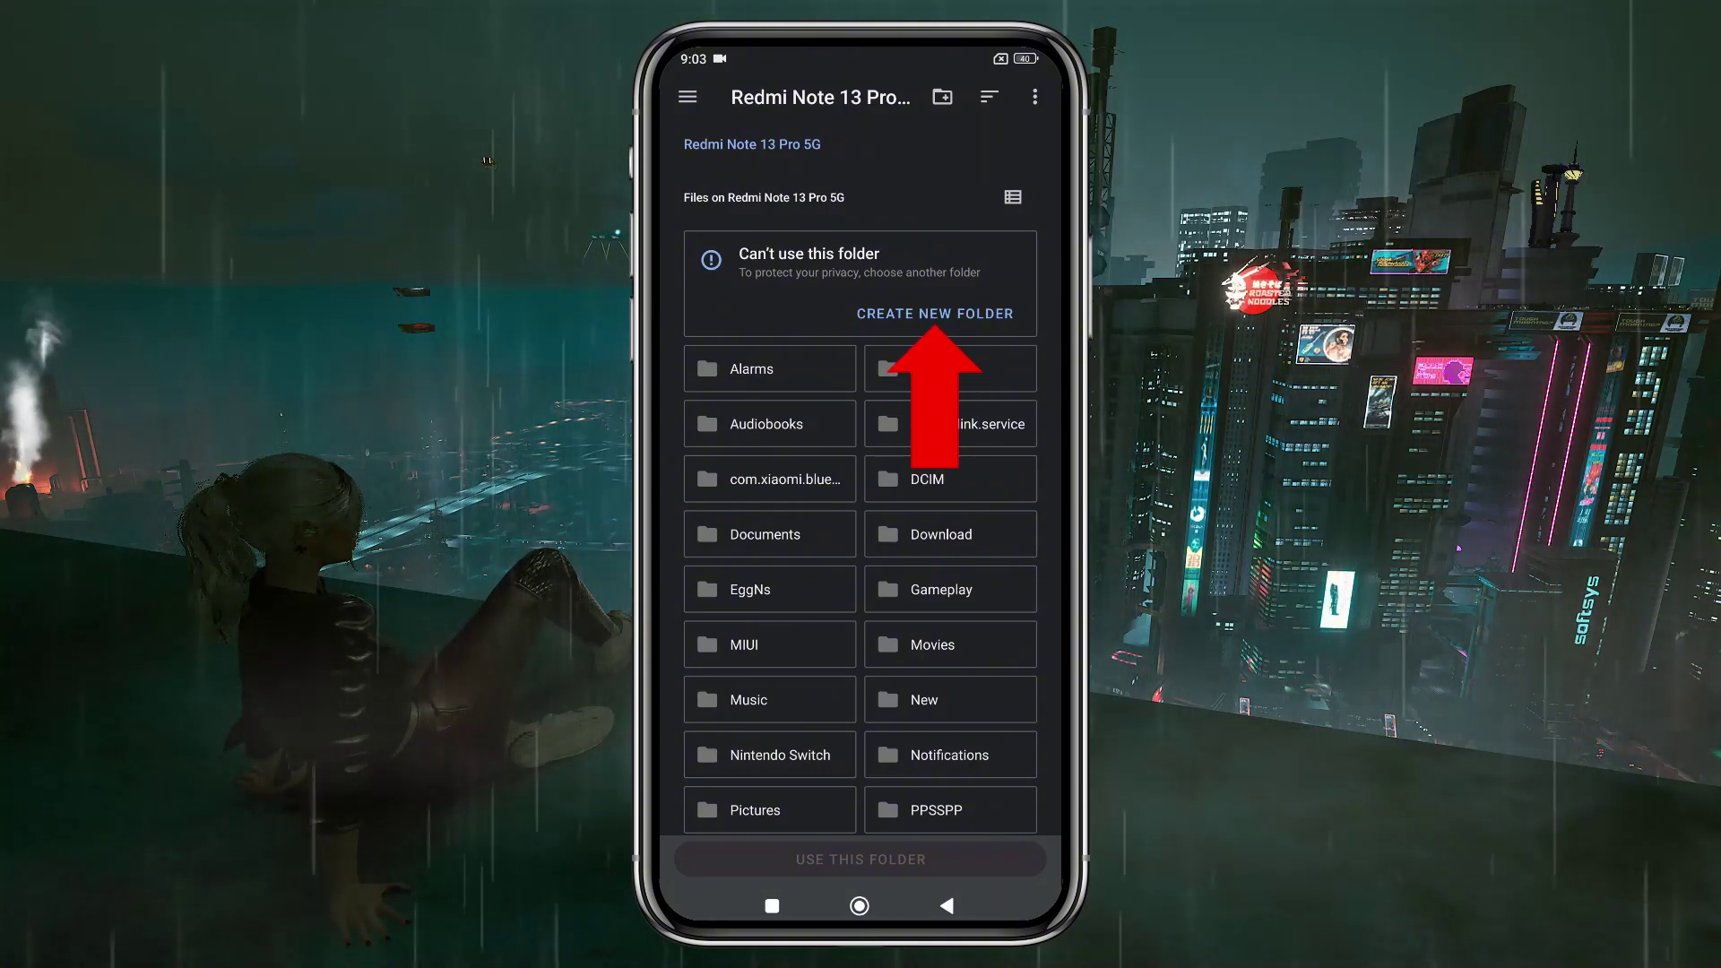
pyautogui.click(934, 314)
pyautogui.write('Nintend')
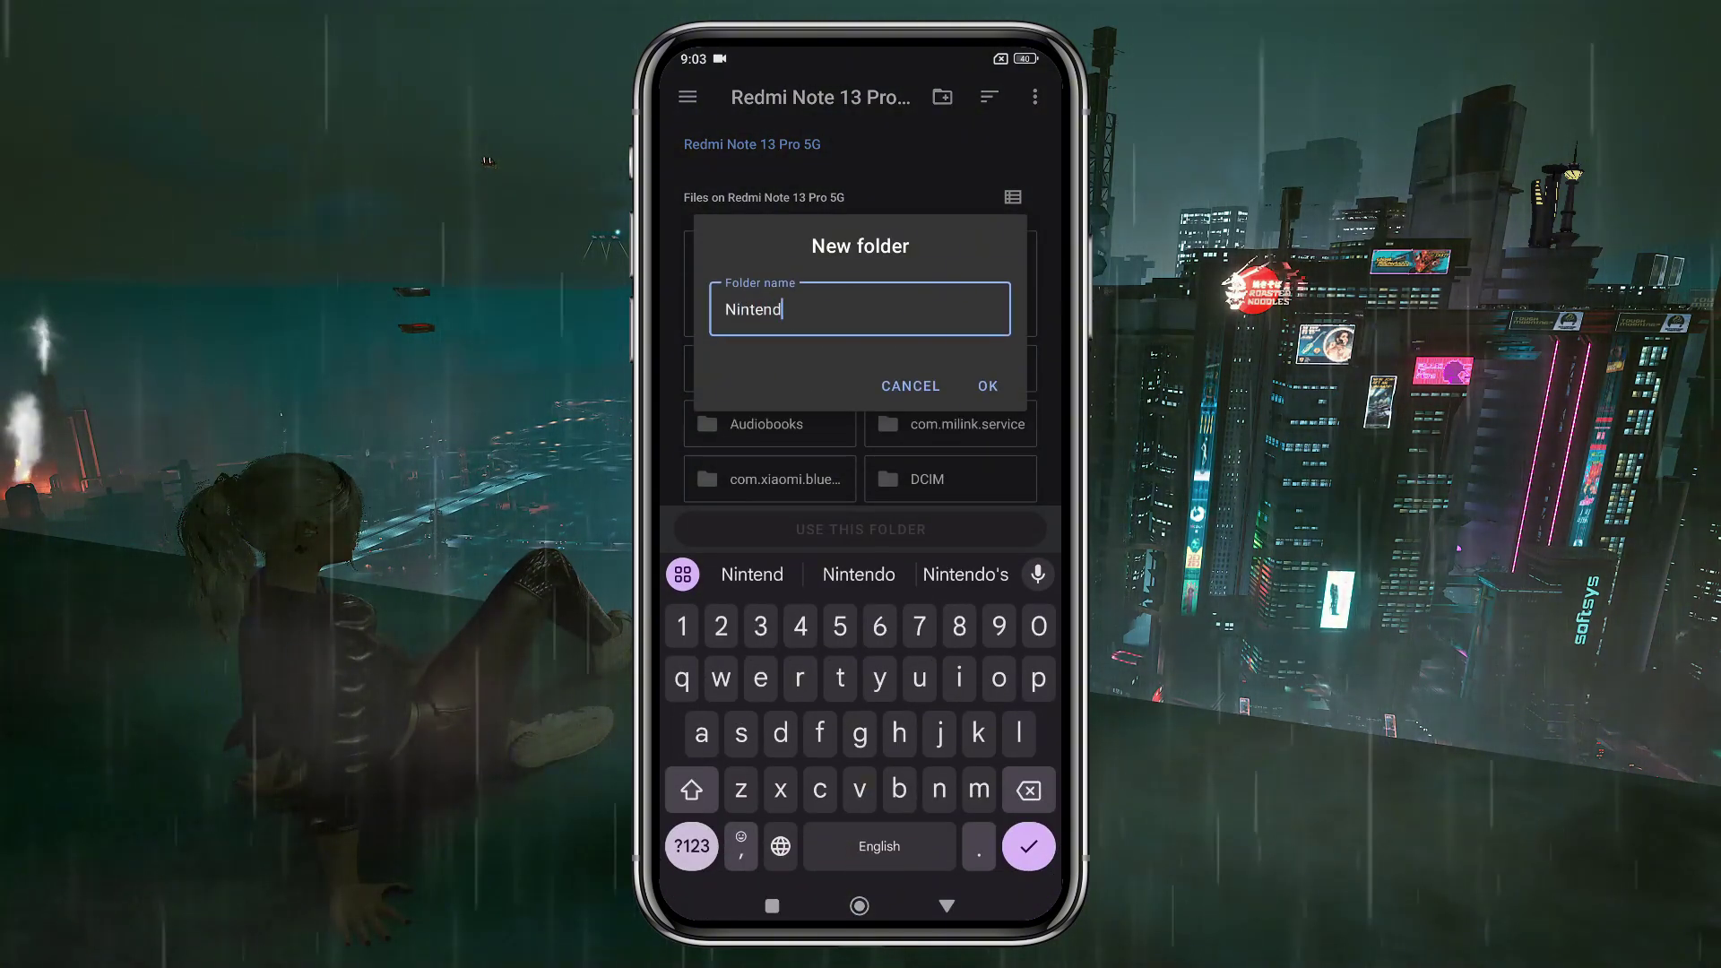
pyautogui.write('o Emu')
pyautogui.press('Return')
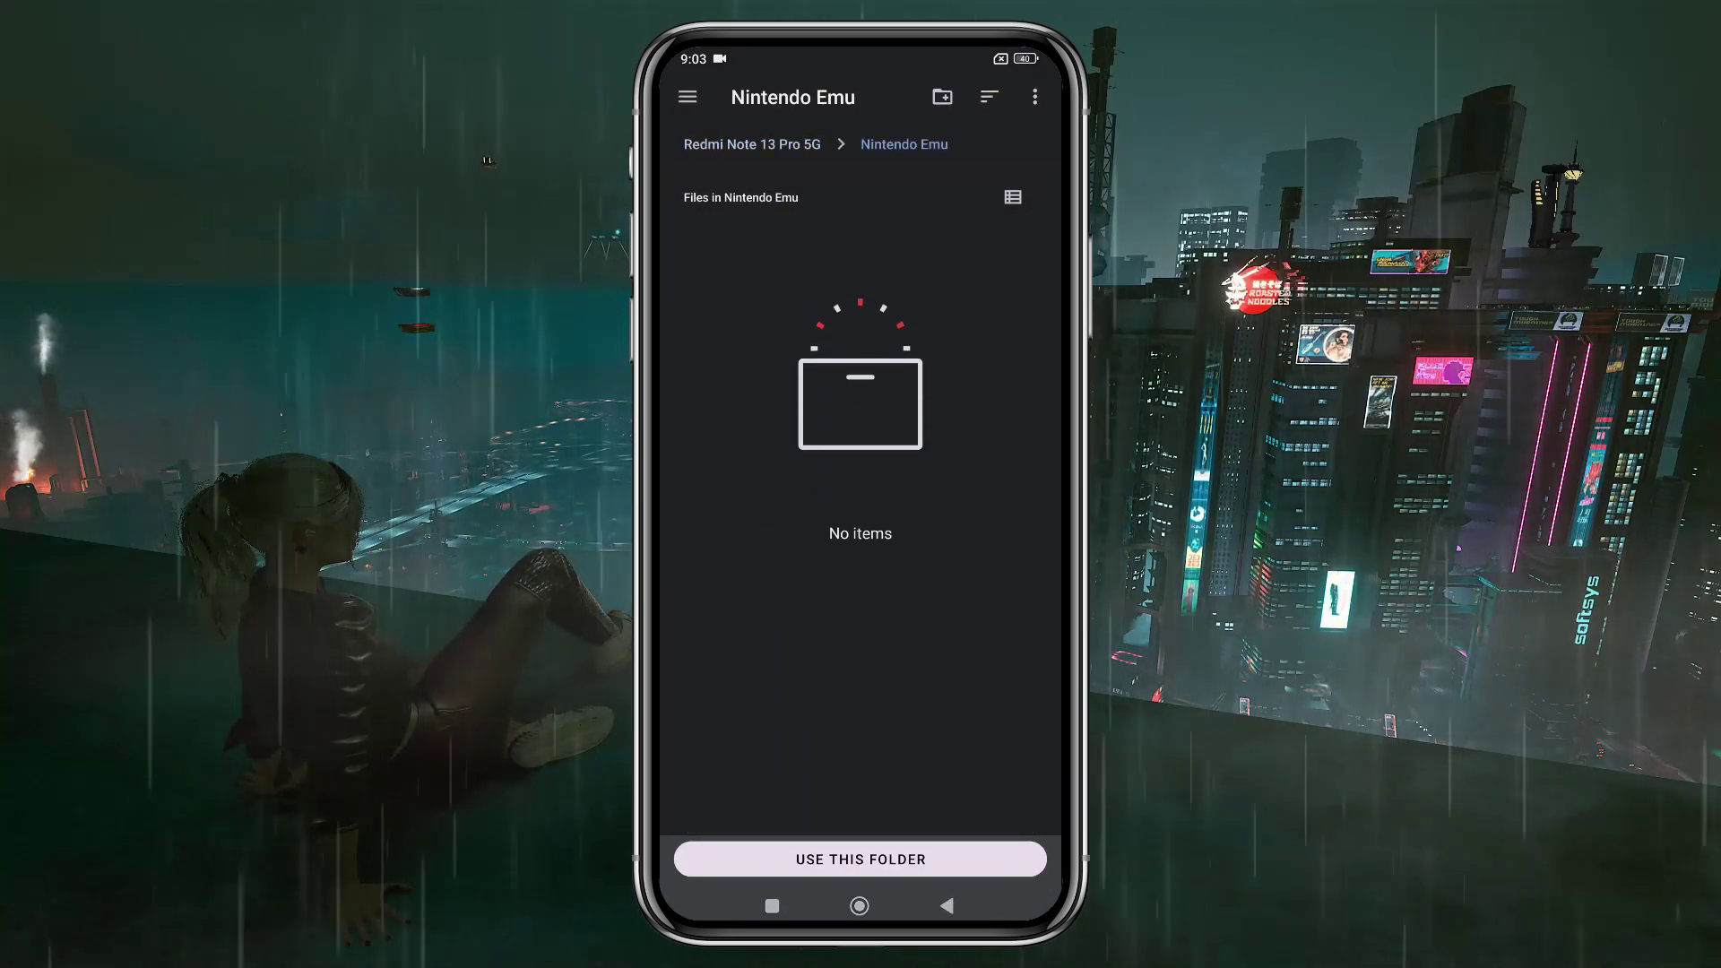
pyautogui.click(942, 97)
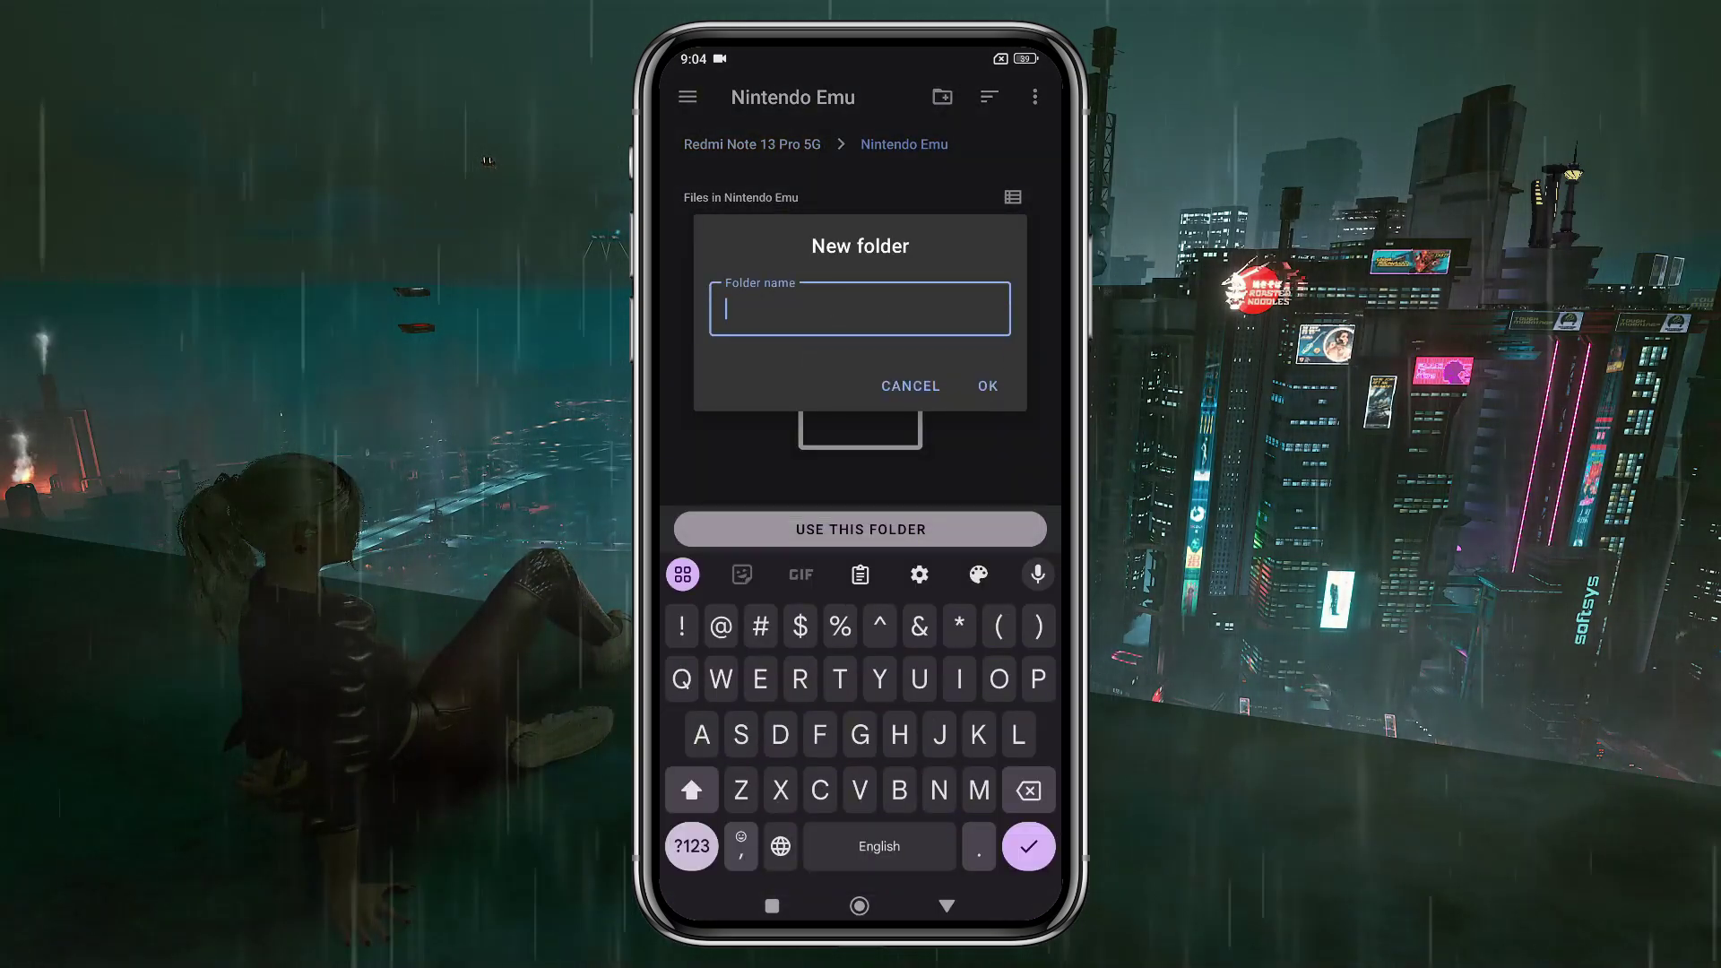
pyautogui.write('Gpu Driver')
pyautogui.press('Return')
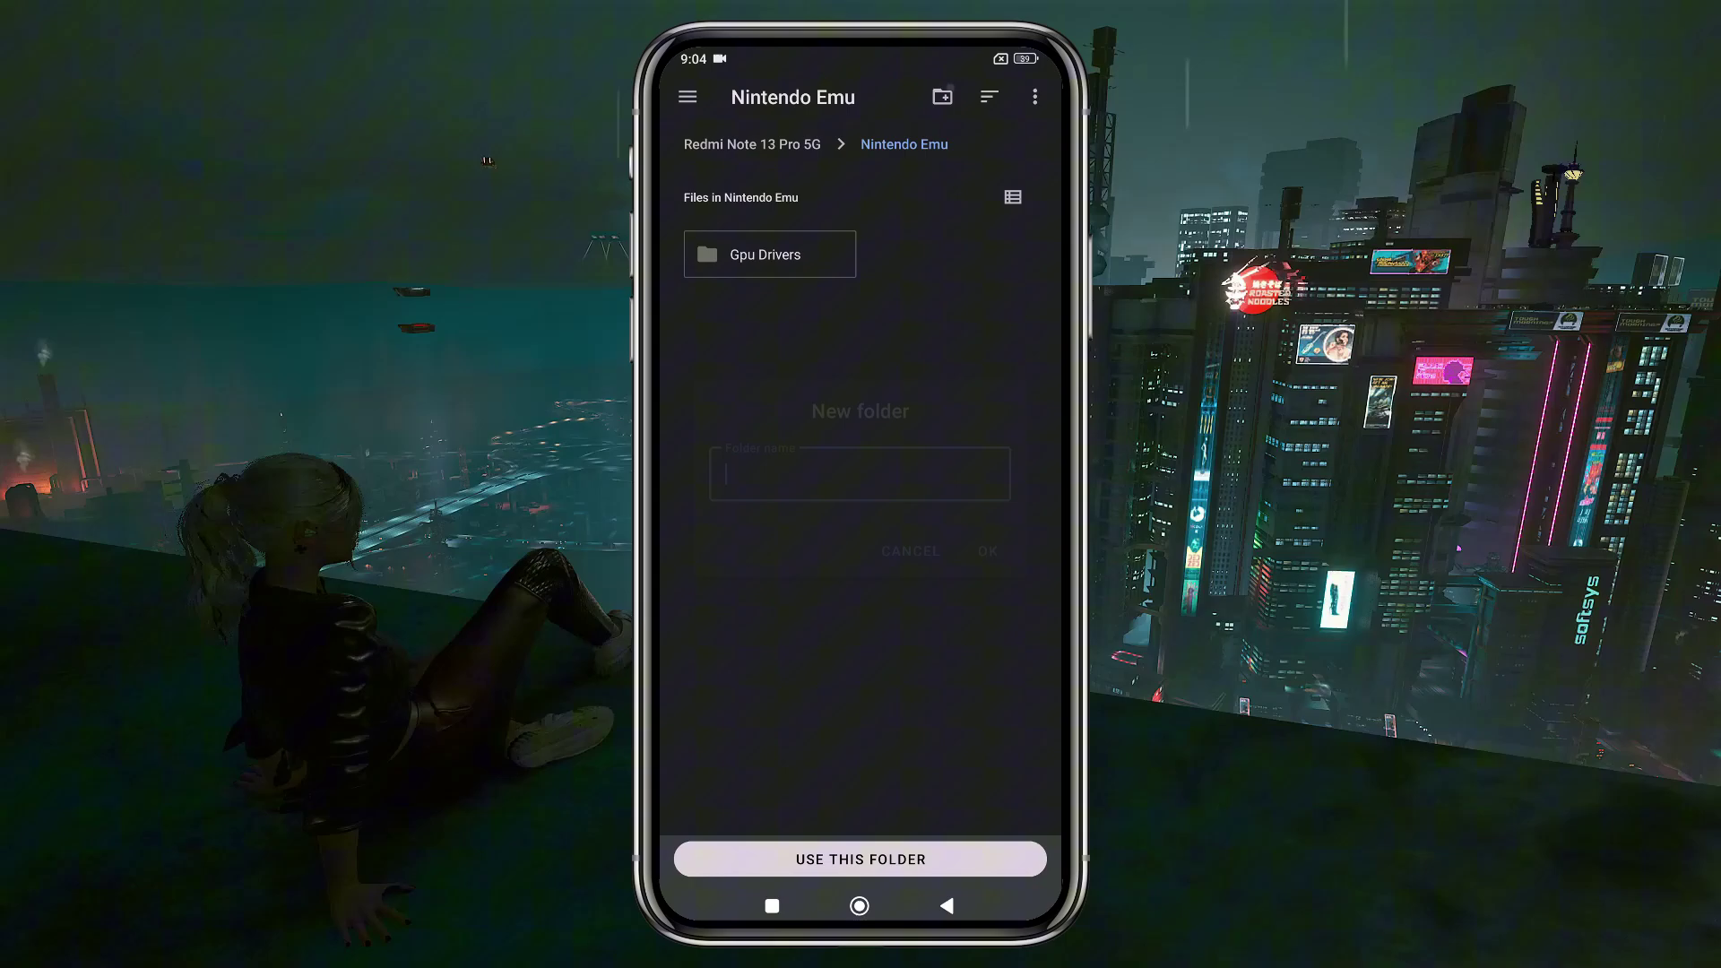
# - Add Product Keys and Games subfolders, then choose Games as Pine's game folder
pyautogui.click(941, 97)
pyautogui.write('Product Keys')
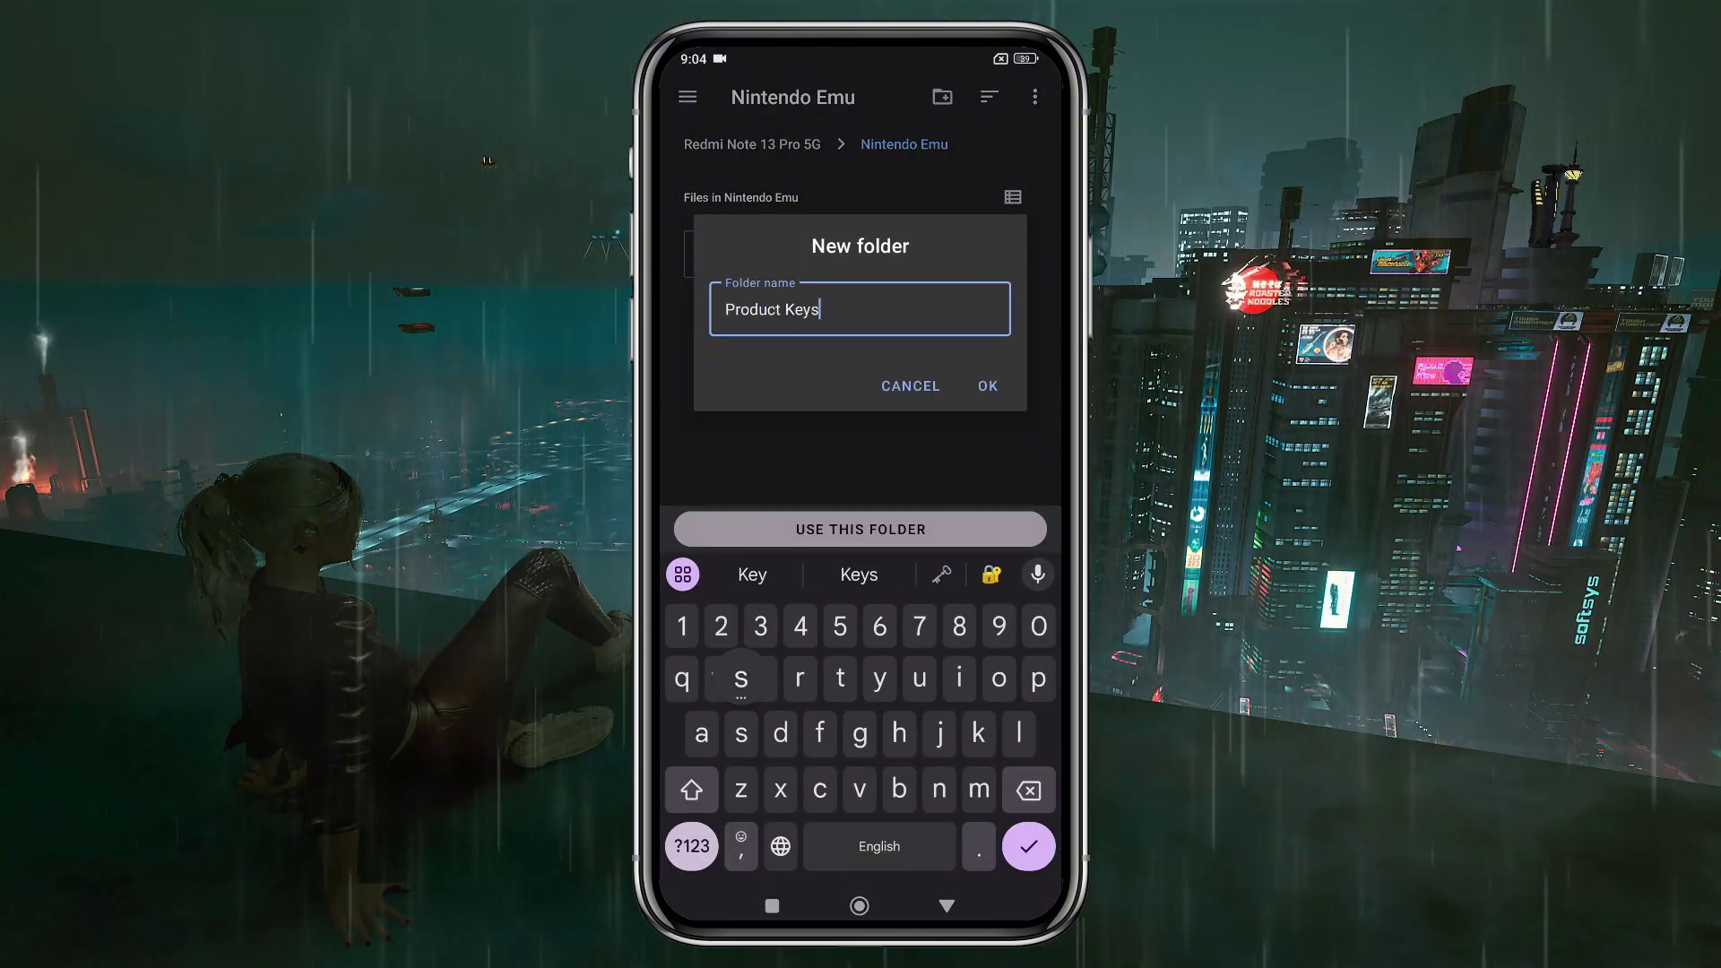
pyautogui.press('Return')
pyautogui.click(941, 97)
pyautogui.write('Game')
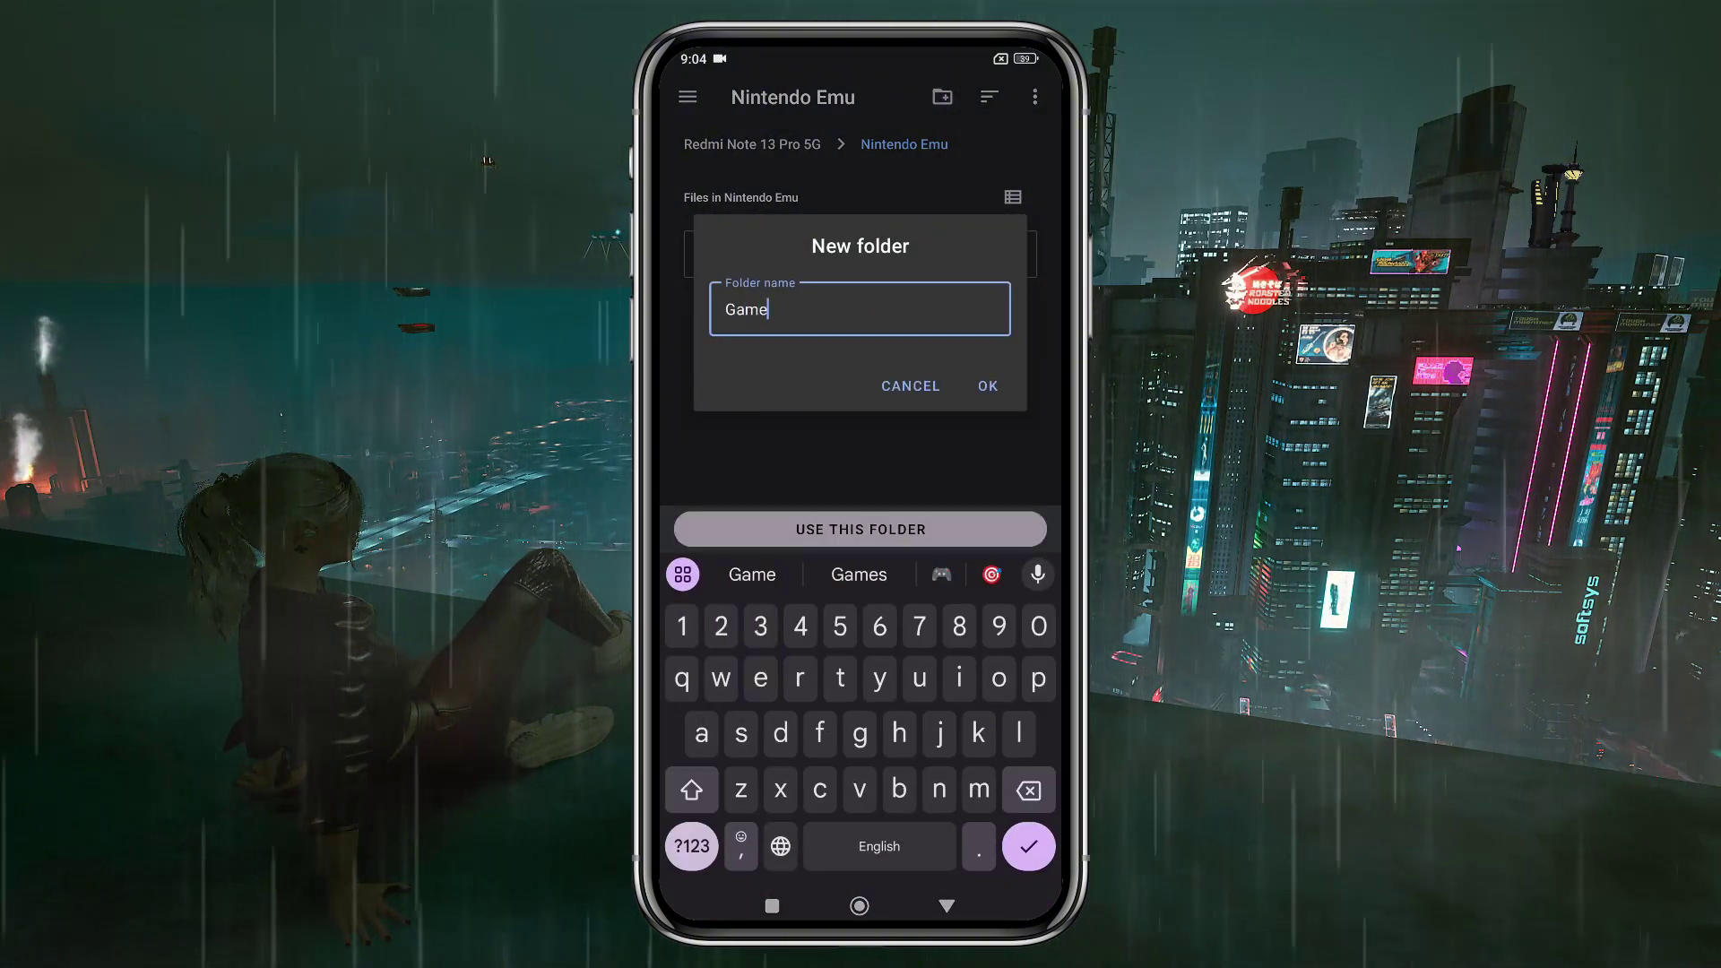
pyautogui.write('s')
pyautogui.press('Return')
pyautogui.click(760, 254)
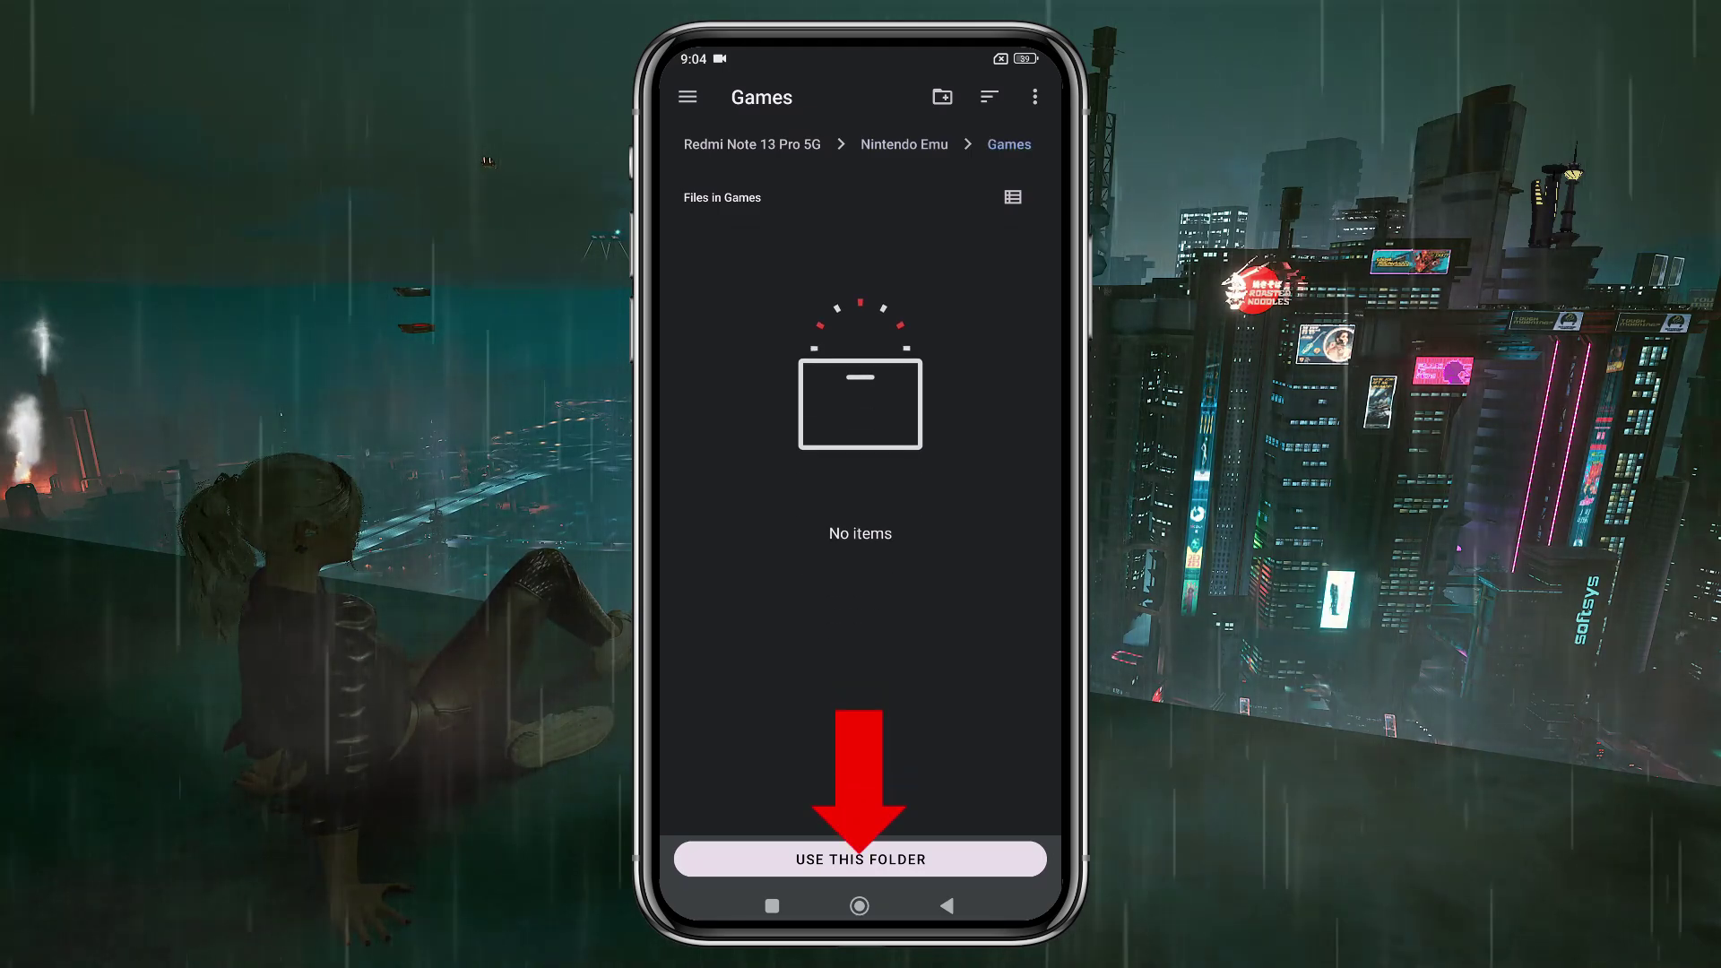
pyautogui.click(861, 859)
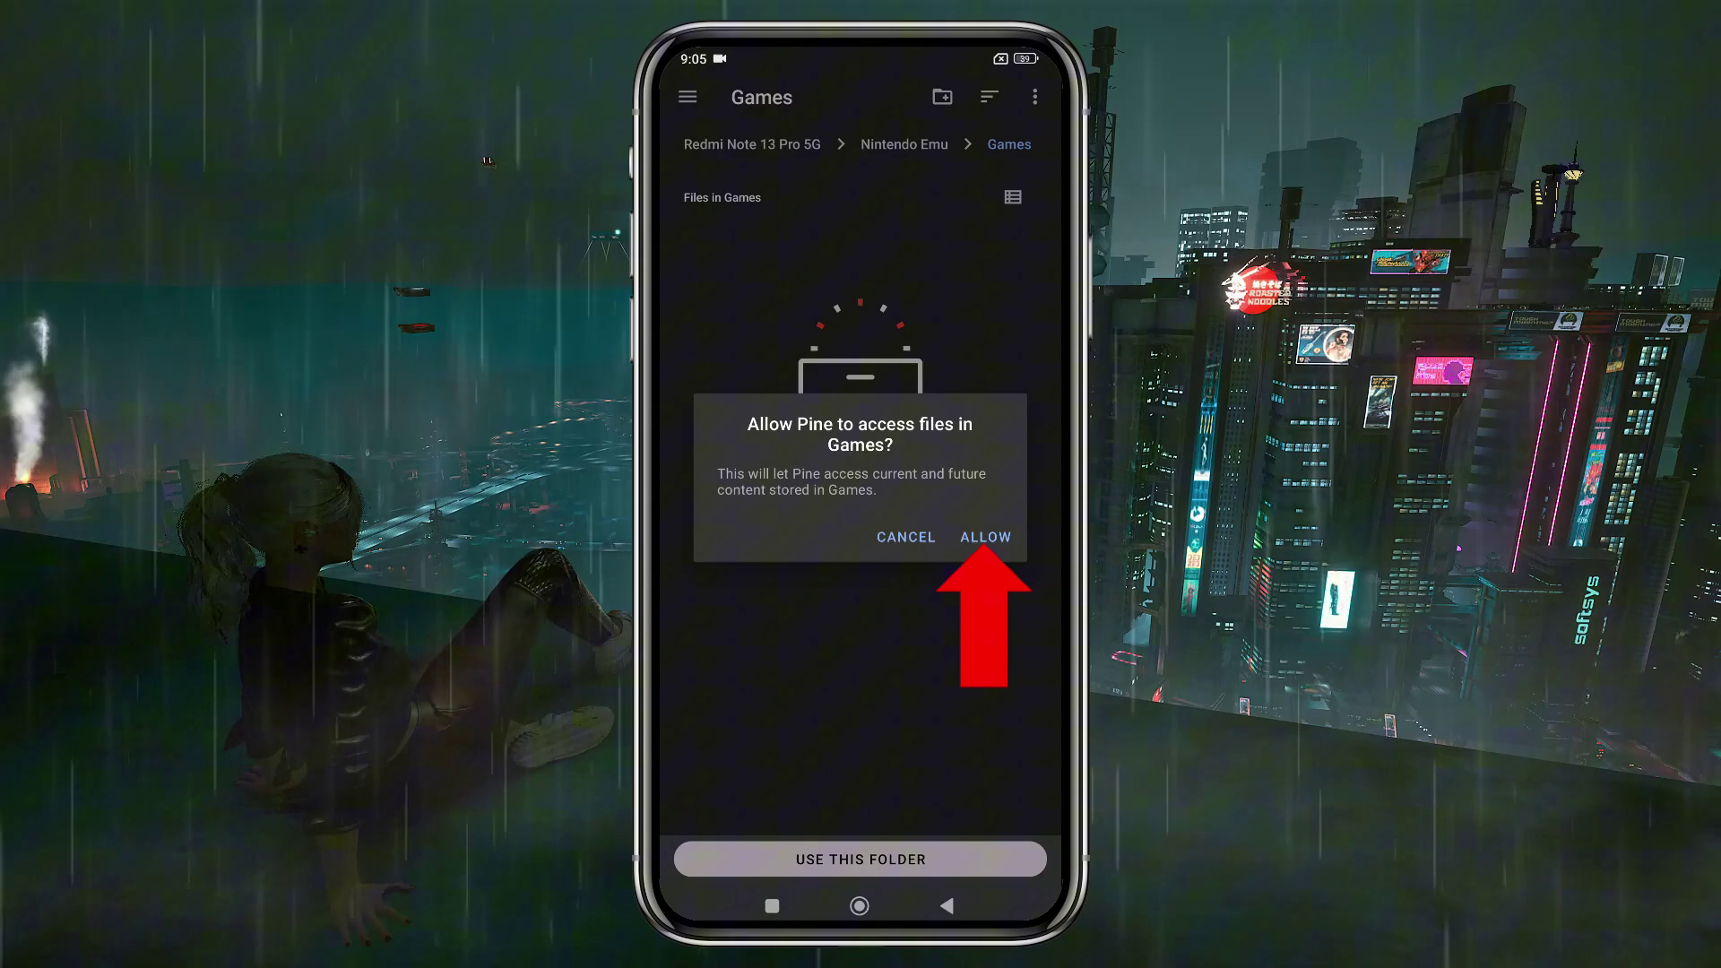
# - Allow Pine access to the Games folder and bring up its Settings screen
pyautogui.click(986, 536)
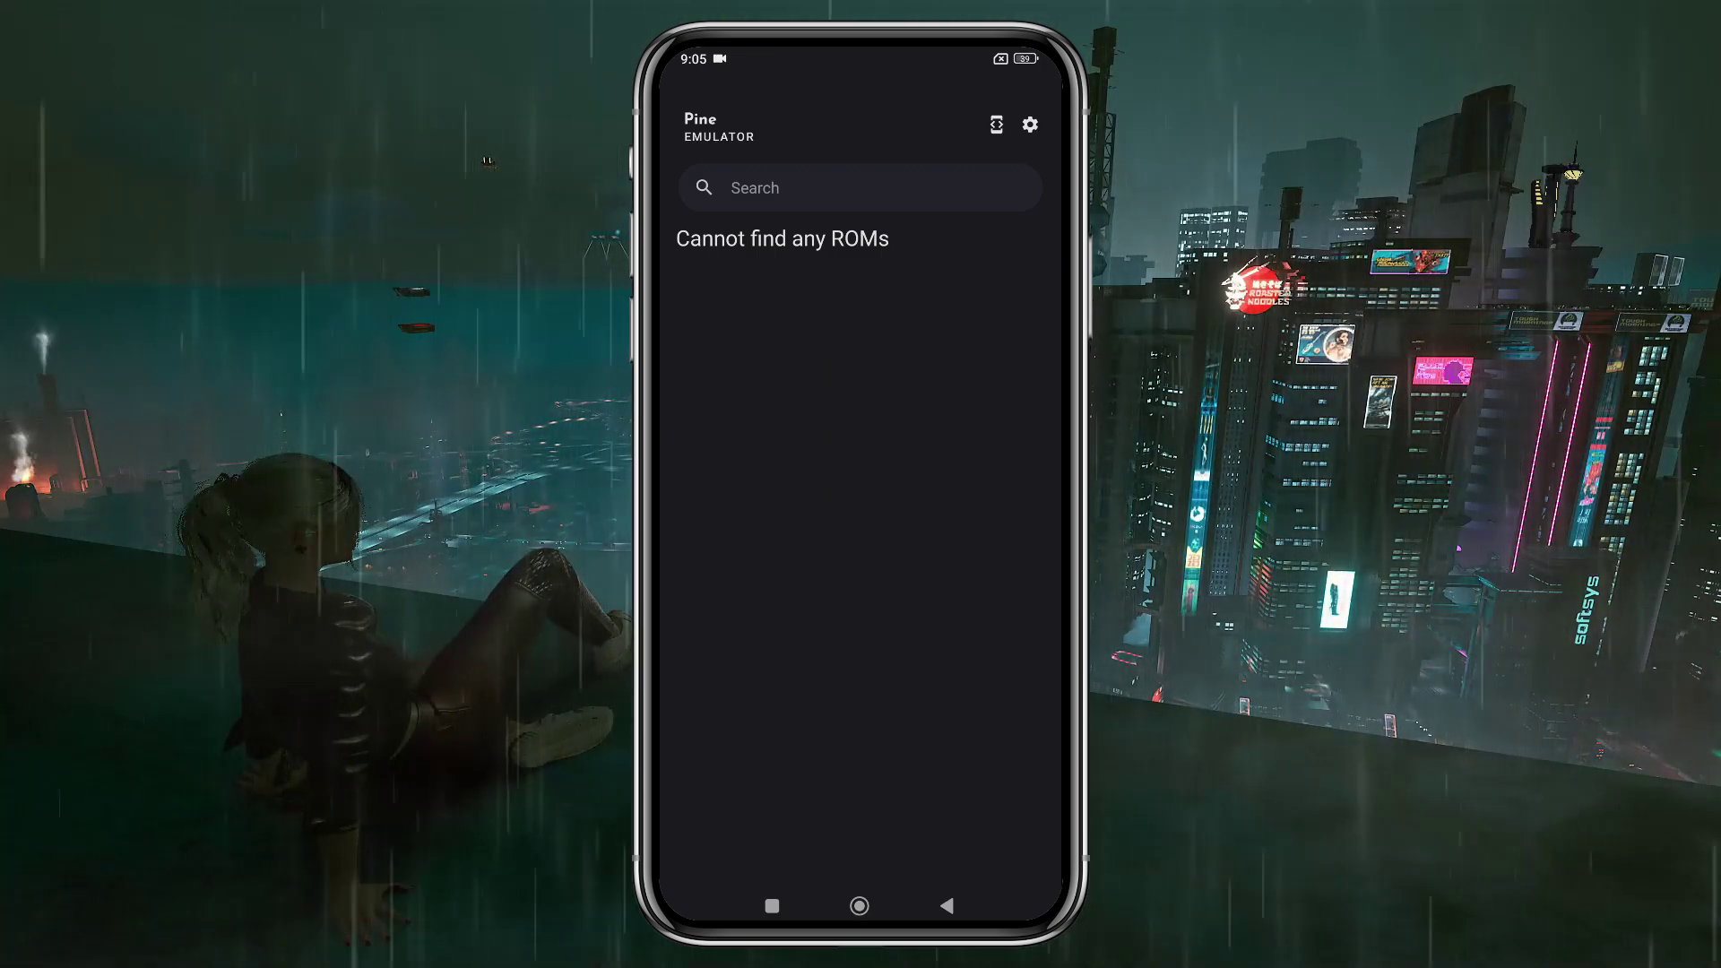
pyautogui.click(1031, 124)
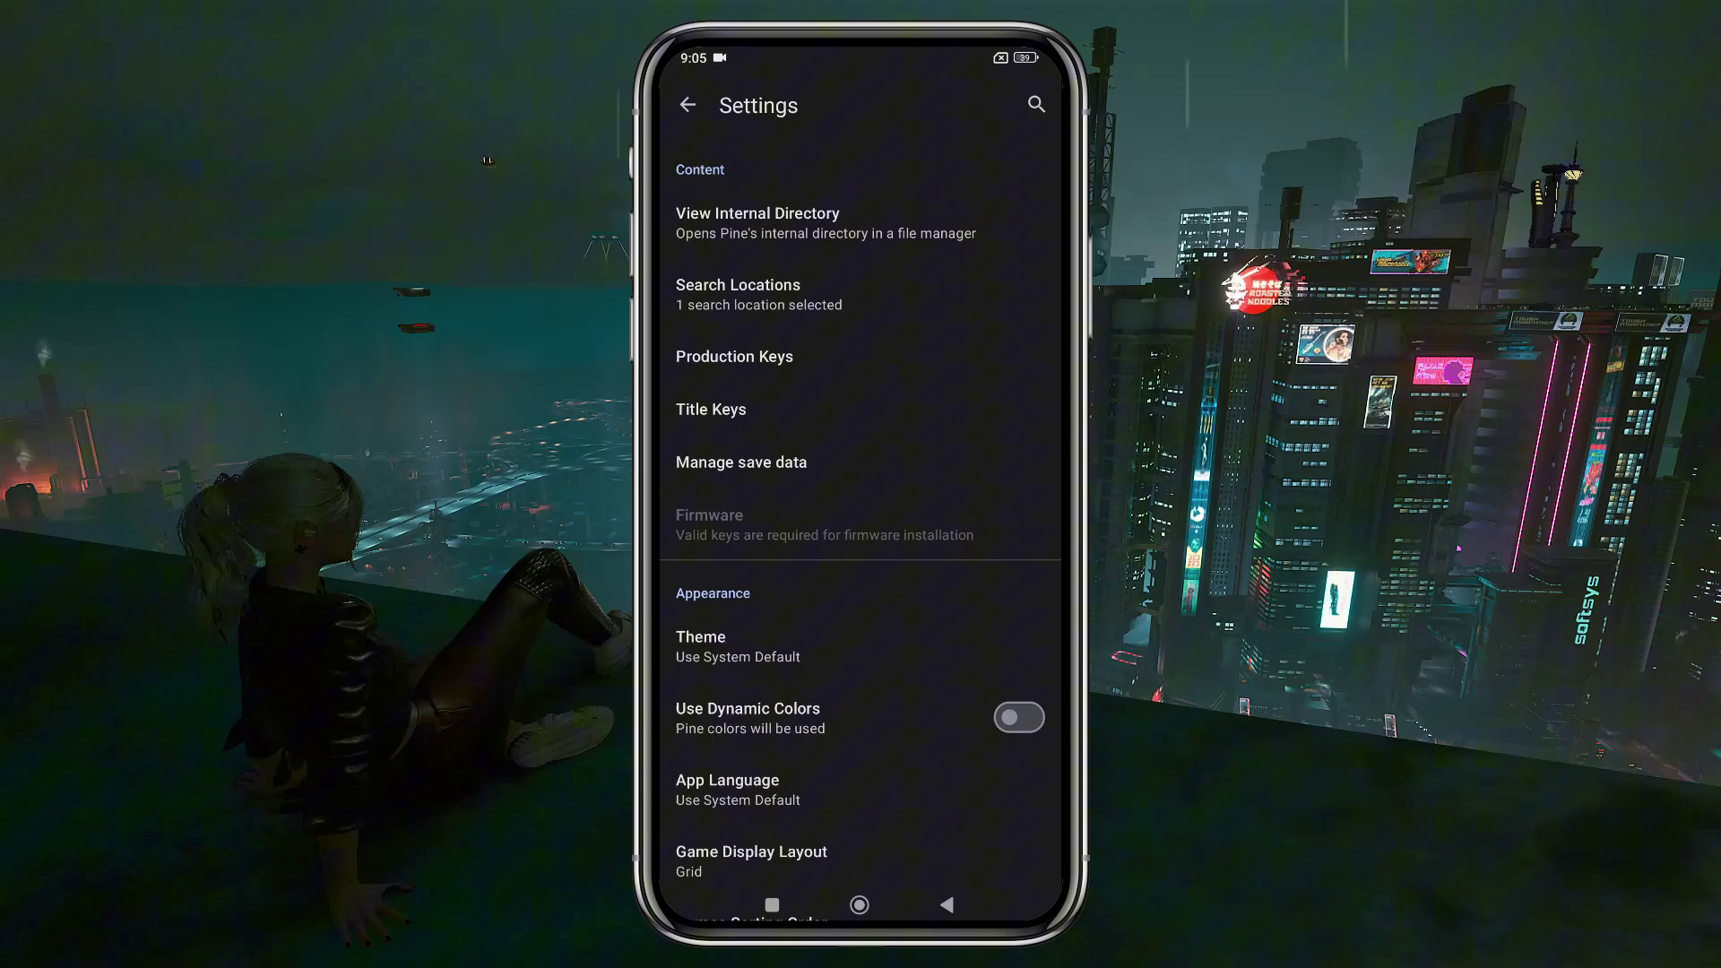
# - Import prod.keys from the Product Keys folder as the production keys
pyautogui.click(734, 356)
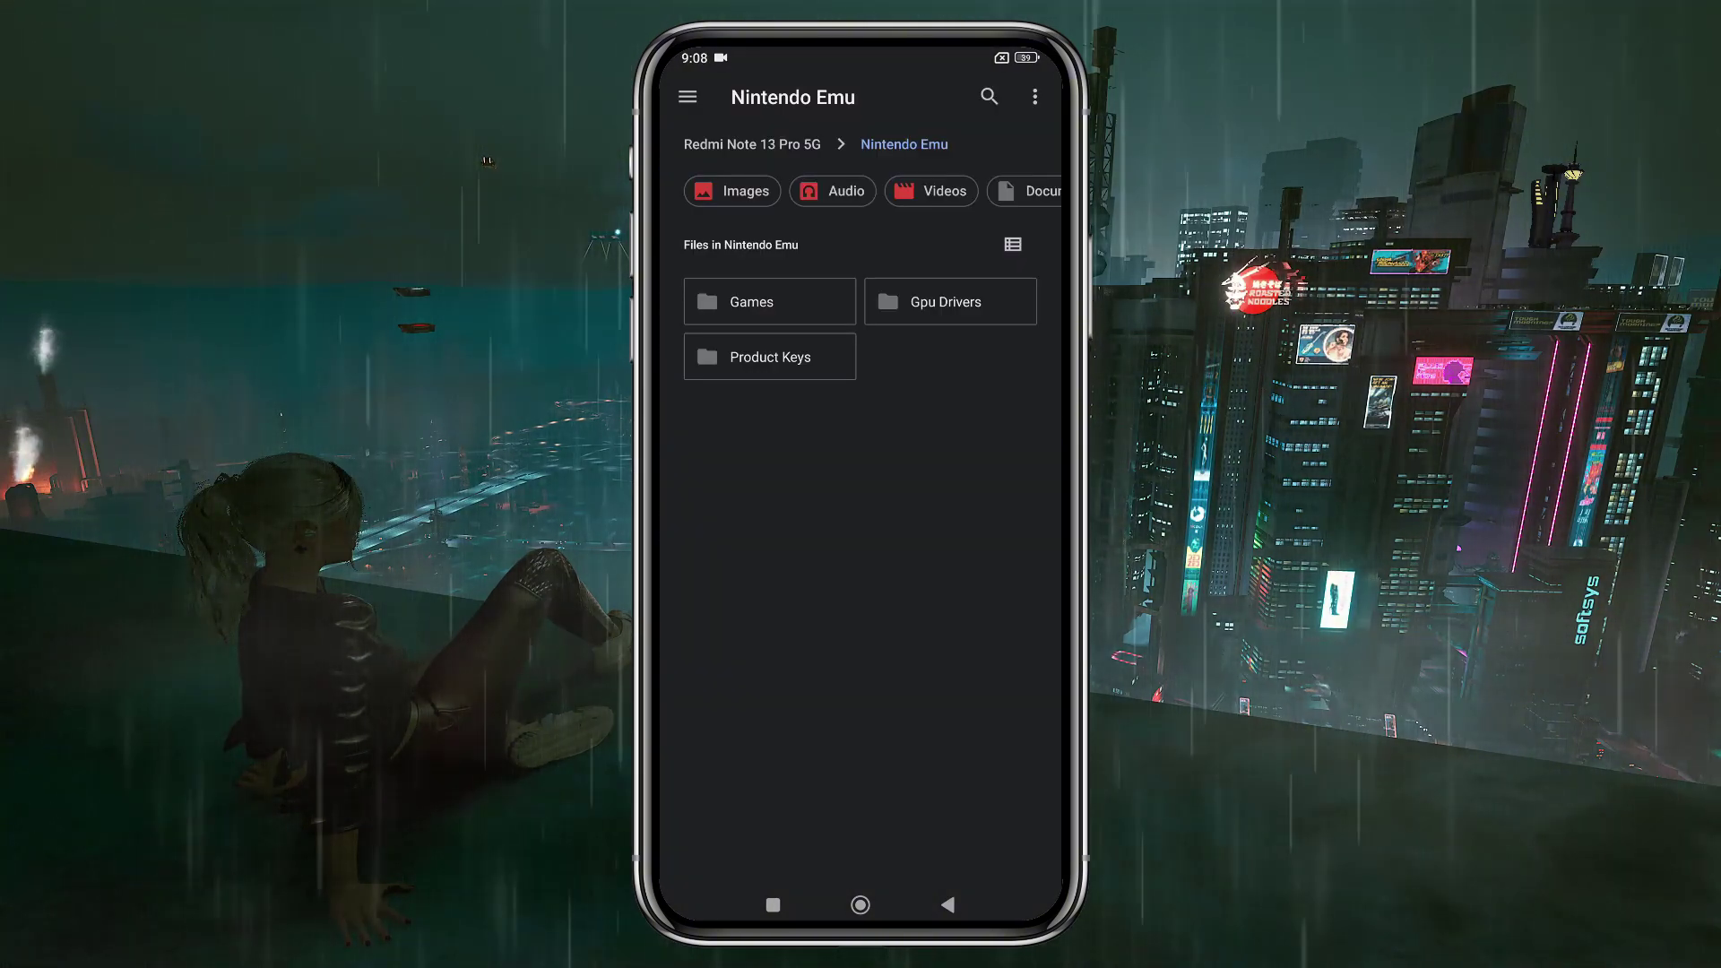
pyautogui.click(769, 357)
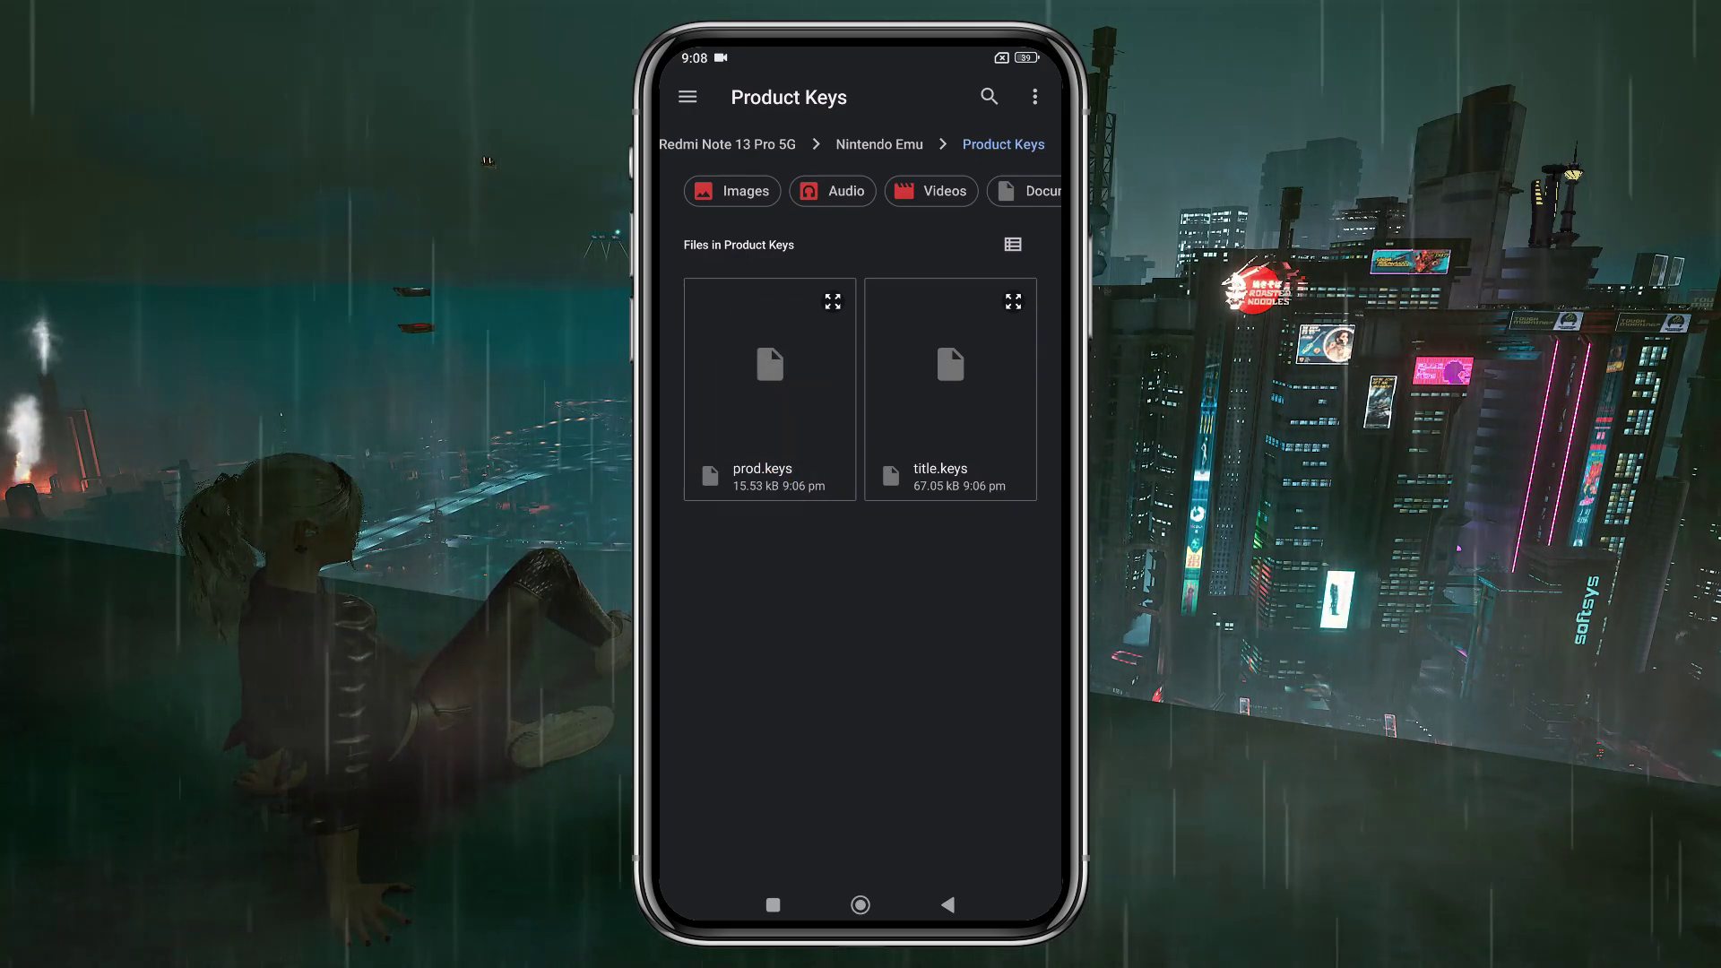
pyautogui.click(769, 390)
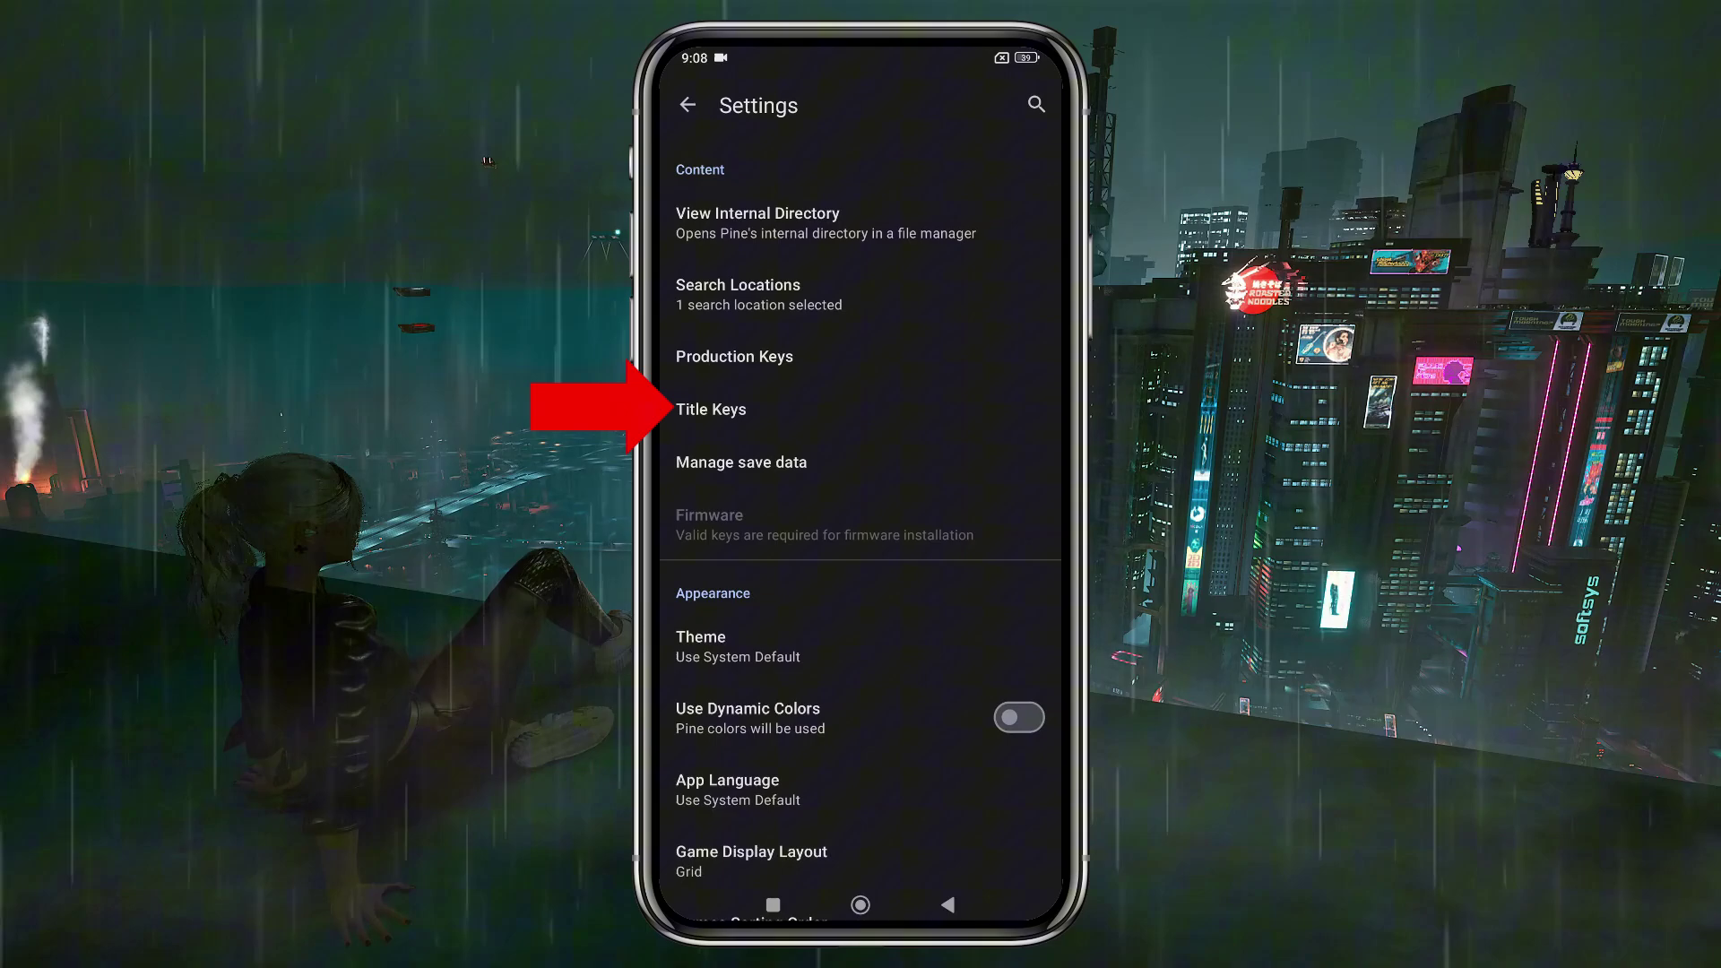
# - Import title.keys as the title keys and return to the game library
pyautogui.click(711, 409)
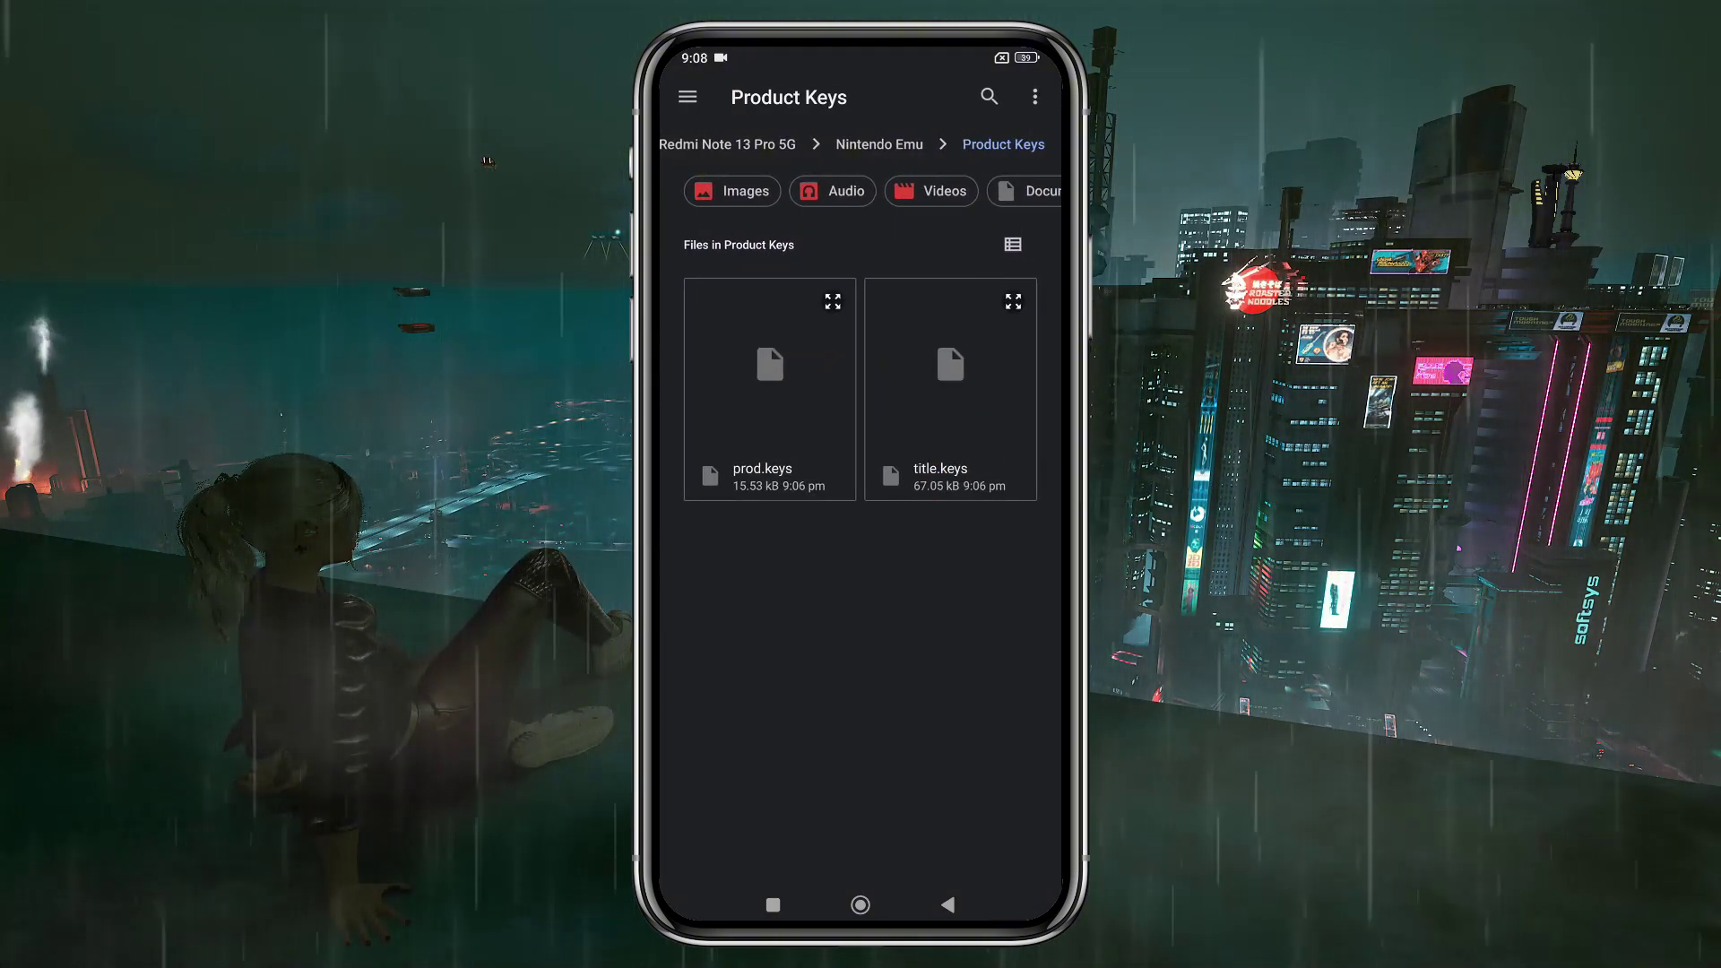
pyautogui.click(966, 394)
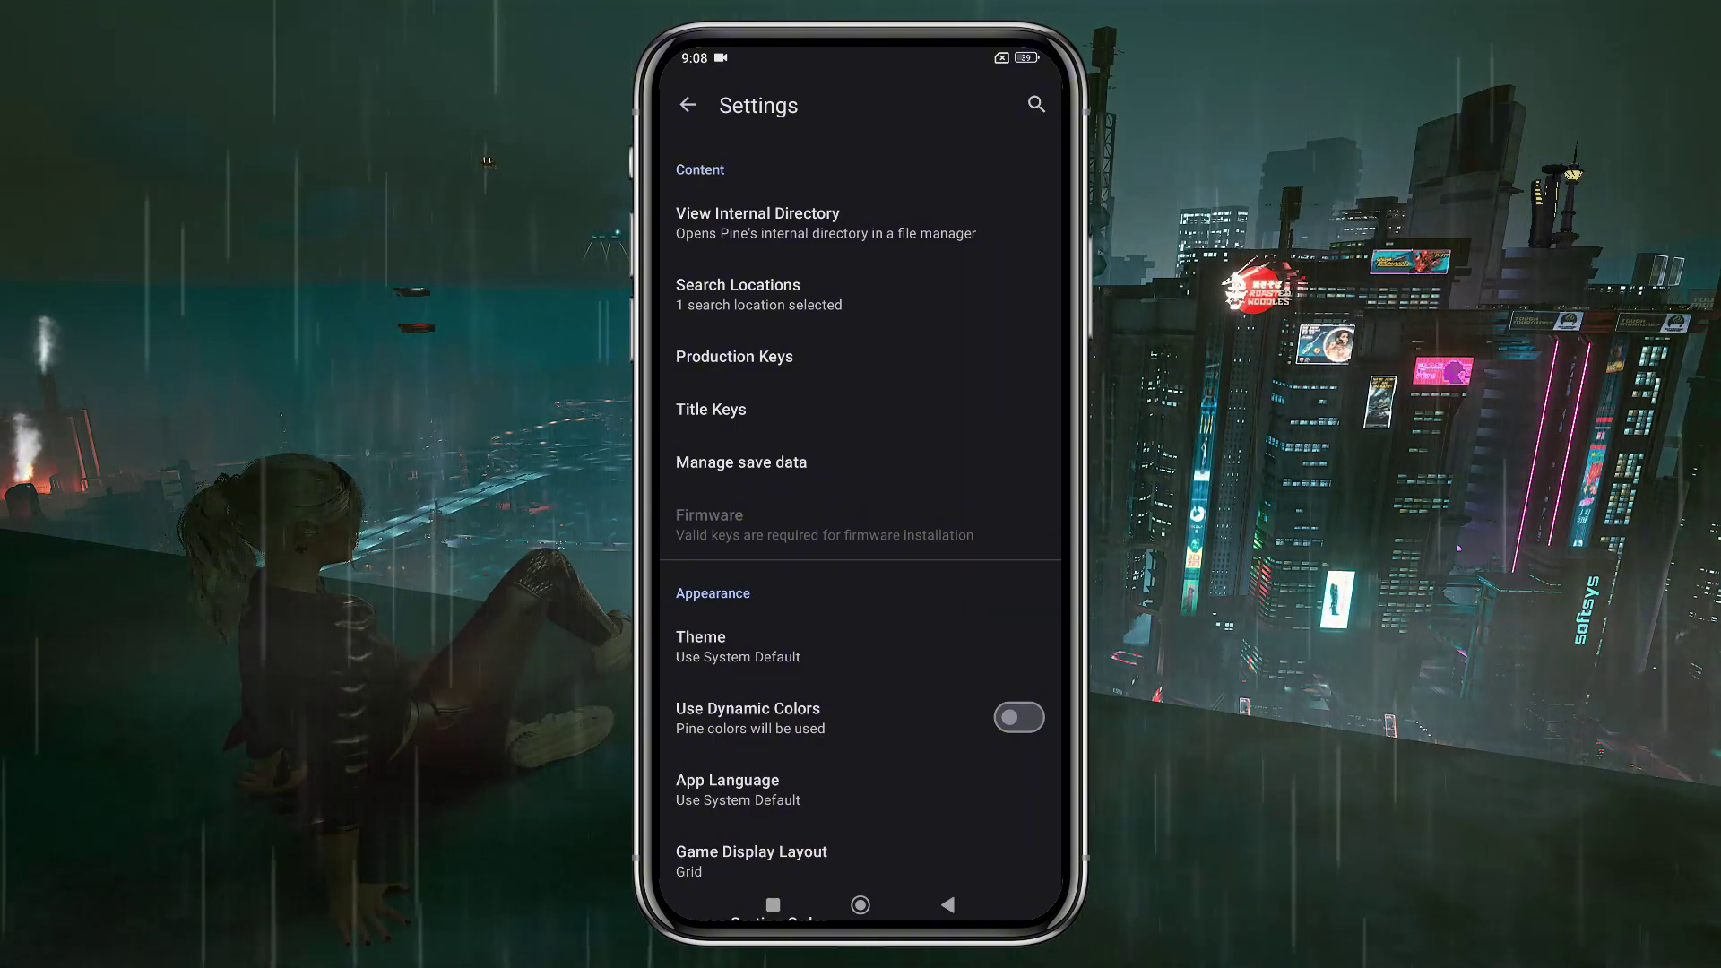
pyautogui.click(949, 904)
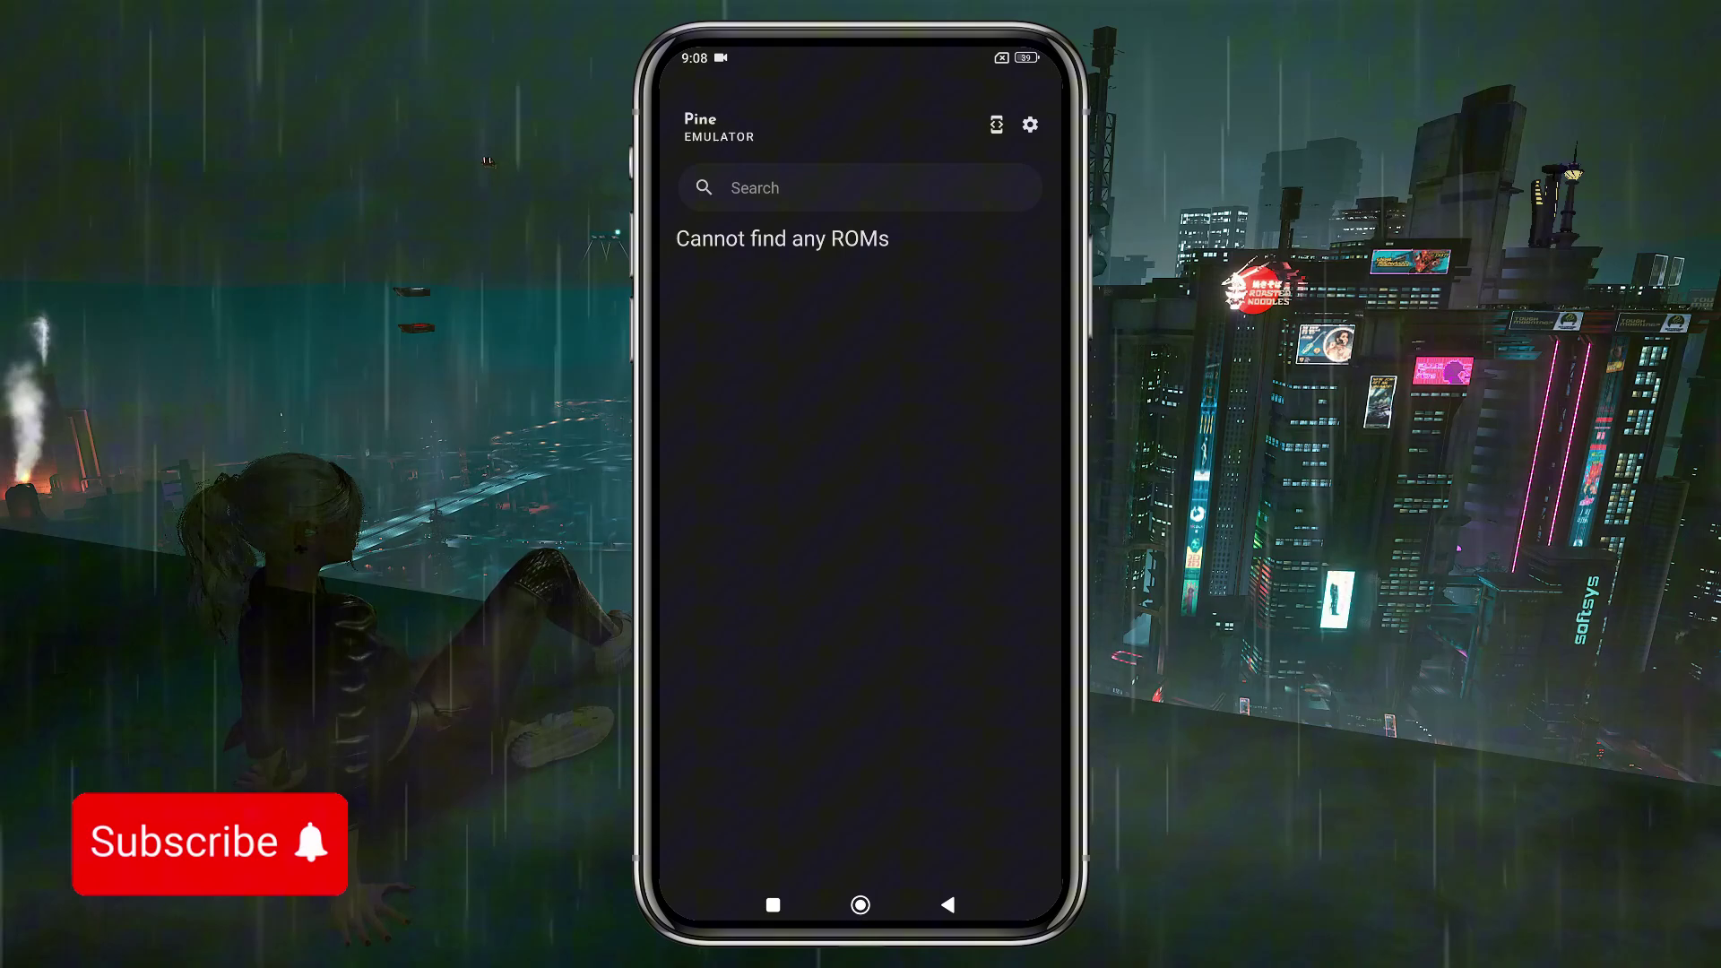
# - Enable Always Show Game Information and Internet, and switch Docked Mode off
pyautogui.click(1031, 124)
pyautogui.scroll(-3, 861, 484)
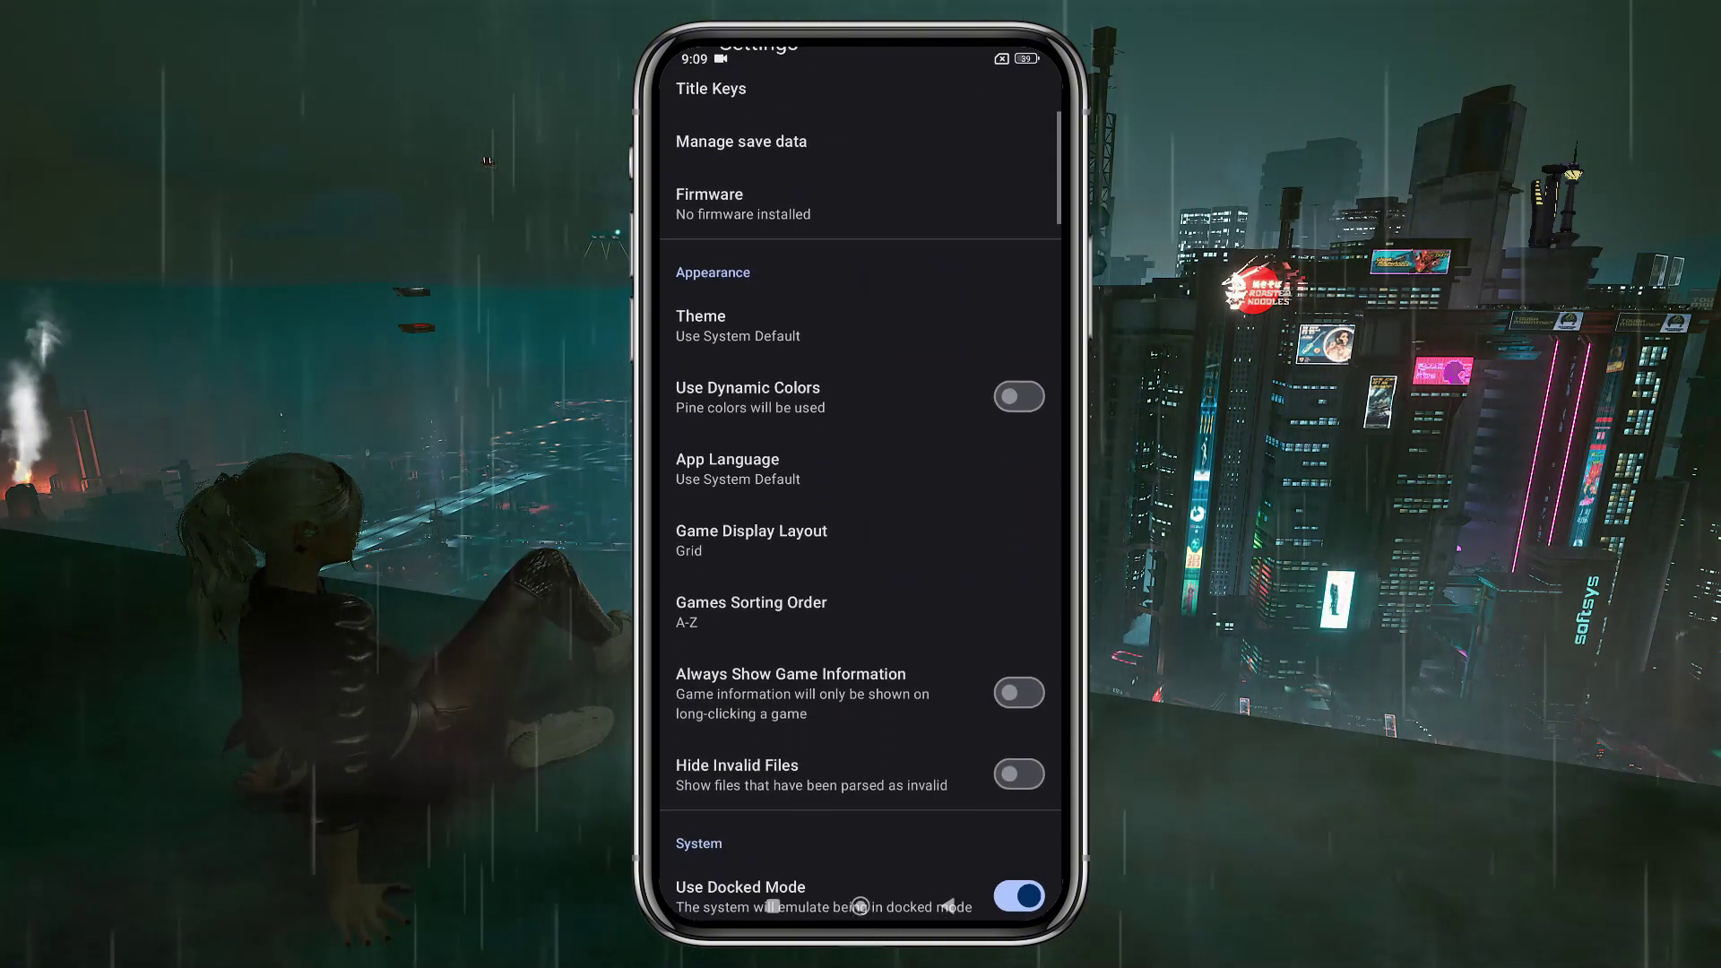
pyautogui.scroll(-3, 861, 485)
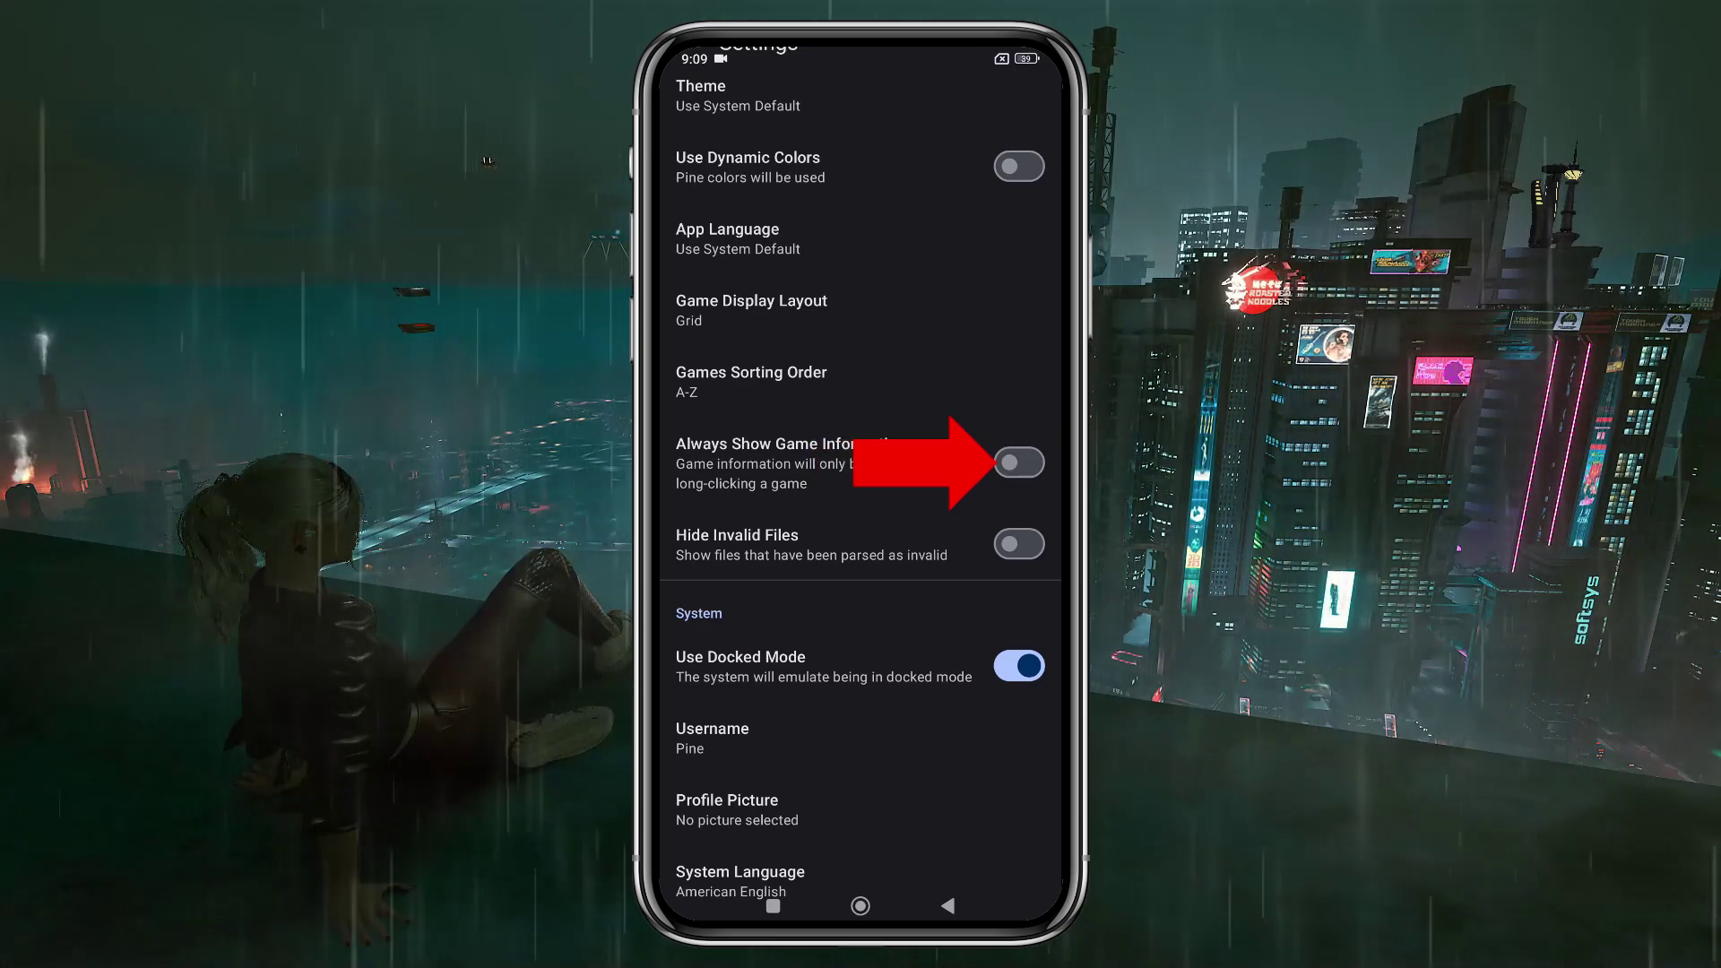
pyautogui.click(1018, 463)
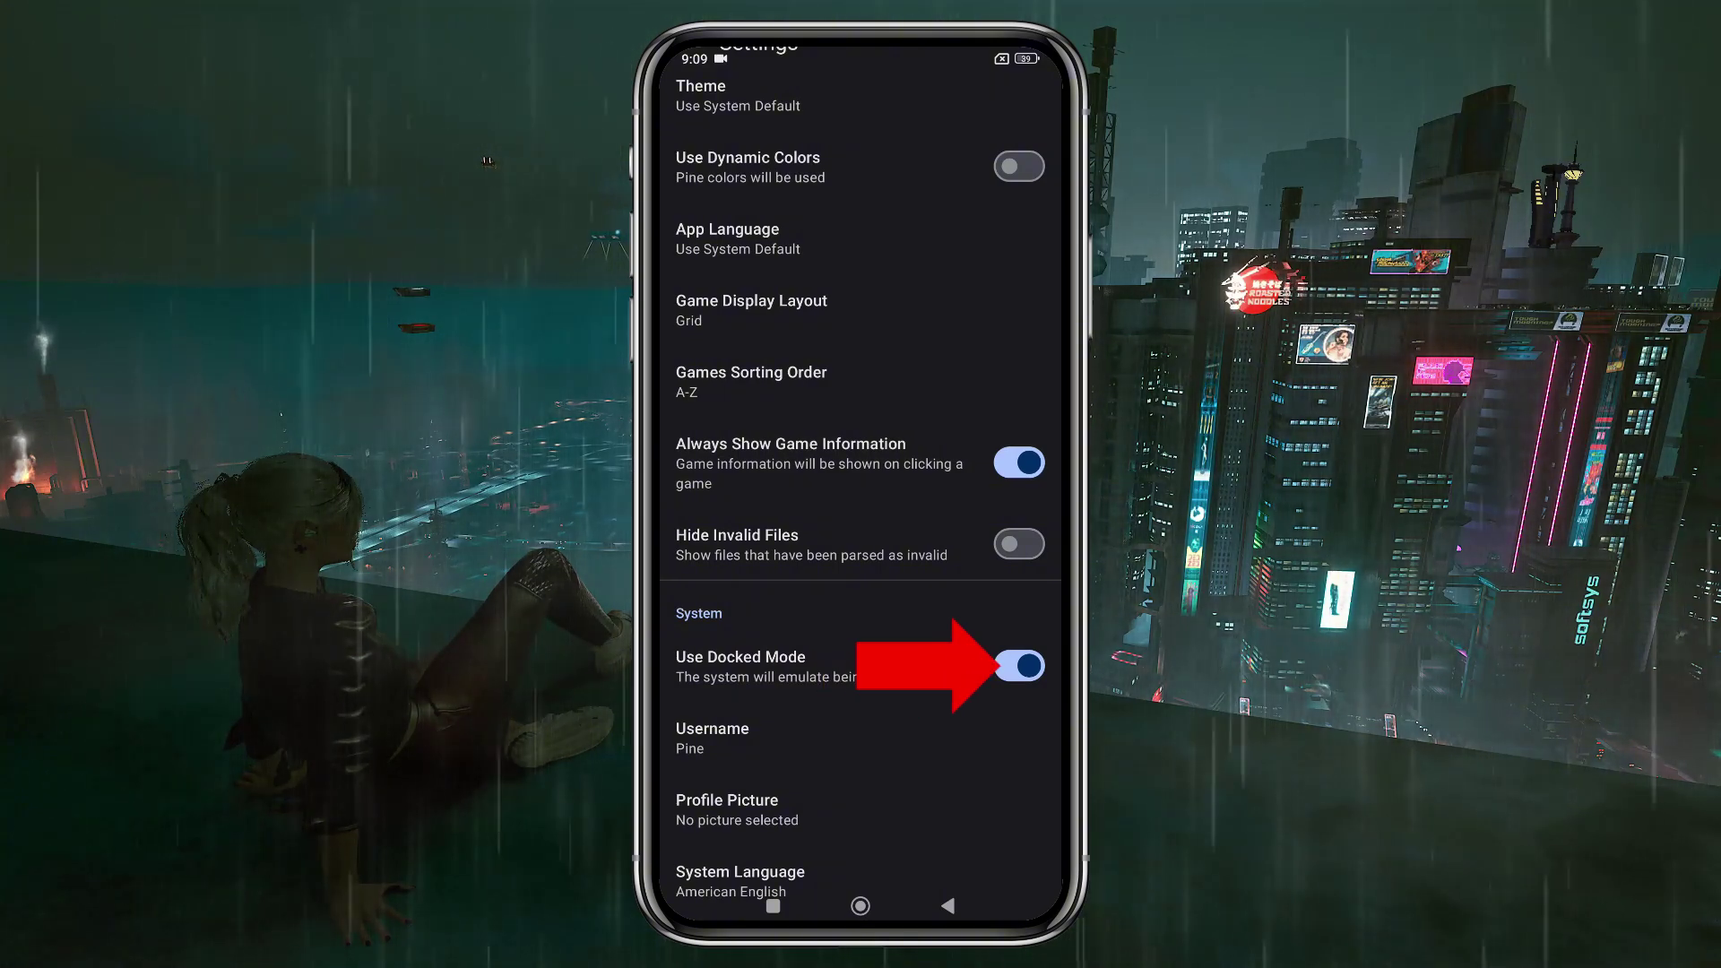
pyautogui.click(1020, 665)
pyautogui.scroll(-5, 860, 484)
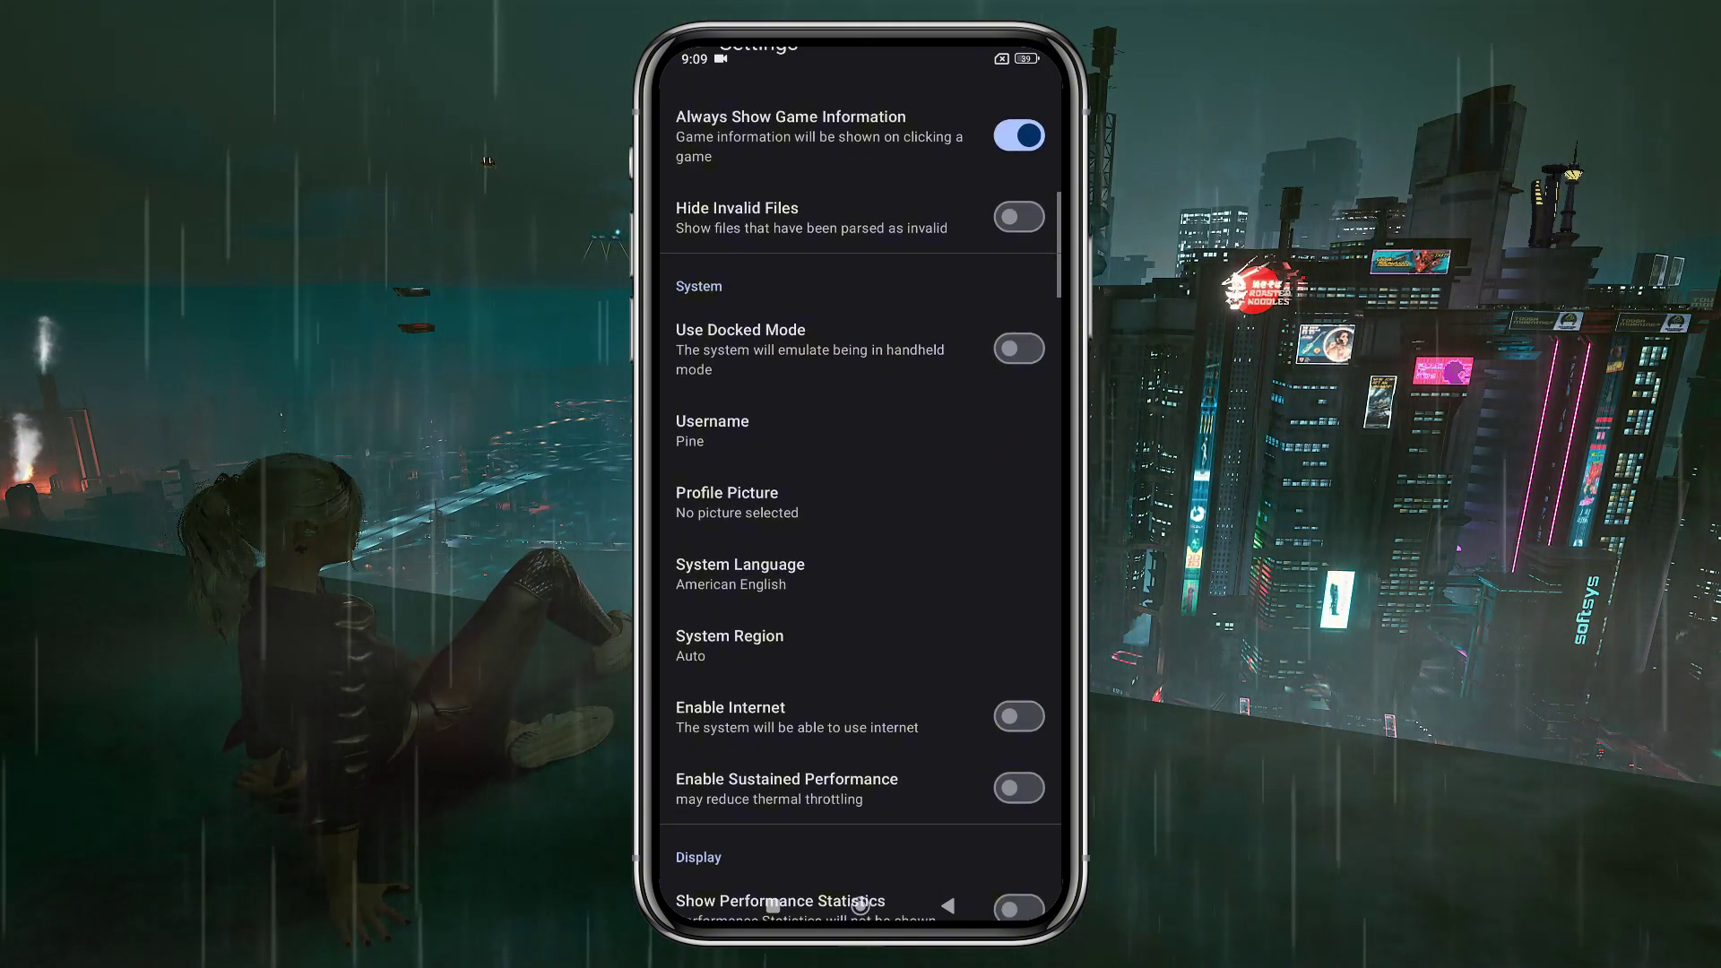
pyautogui.click(1020, 467)
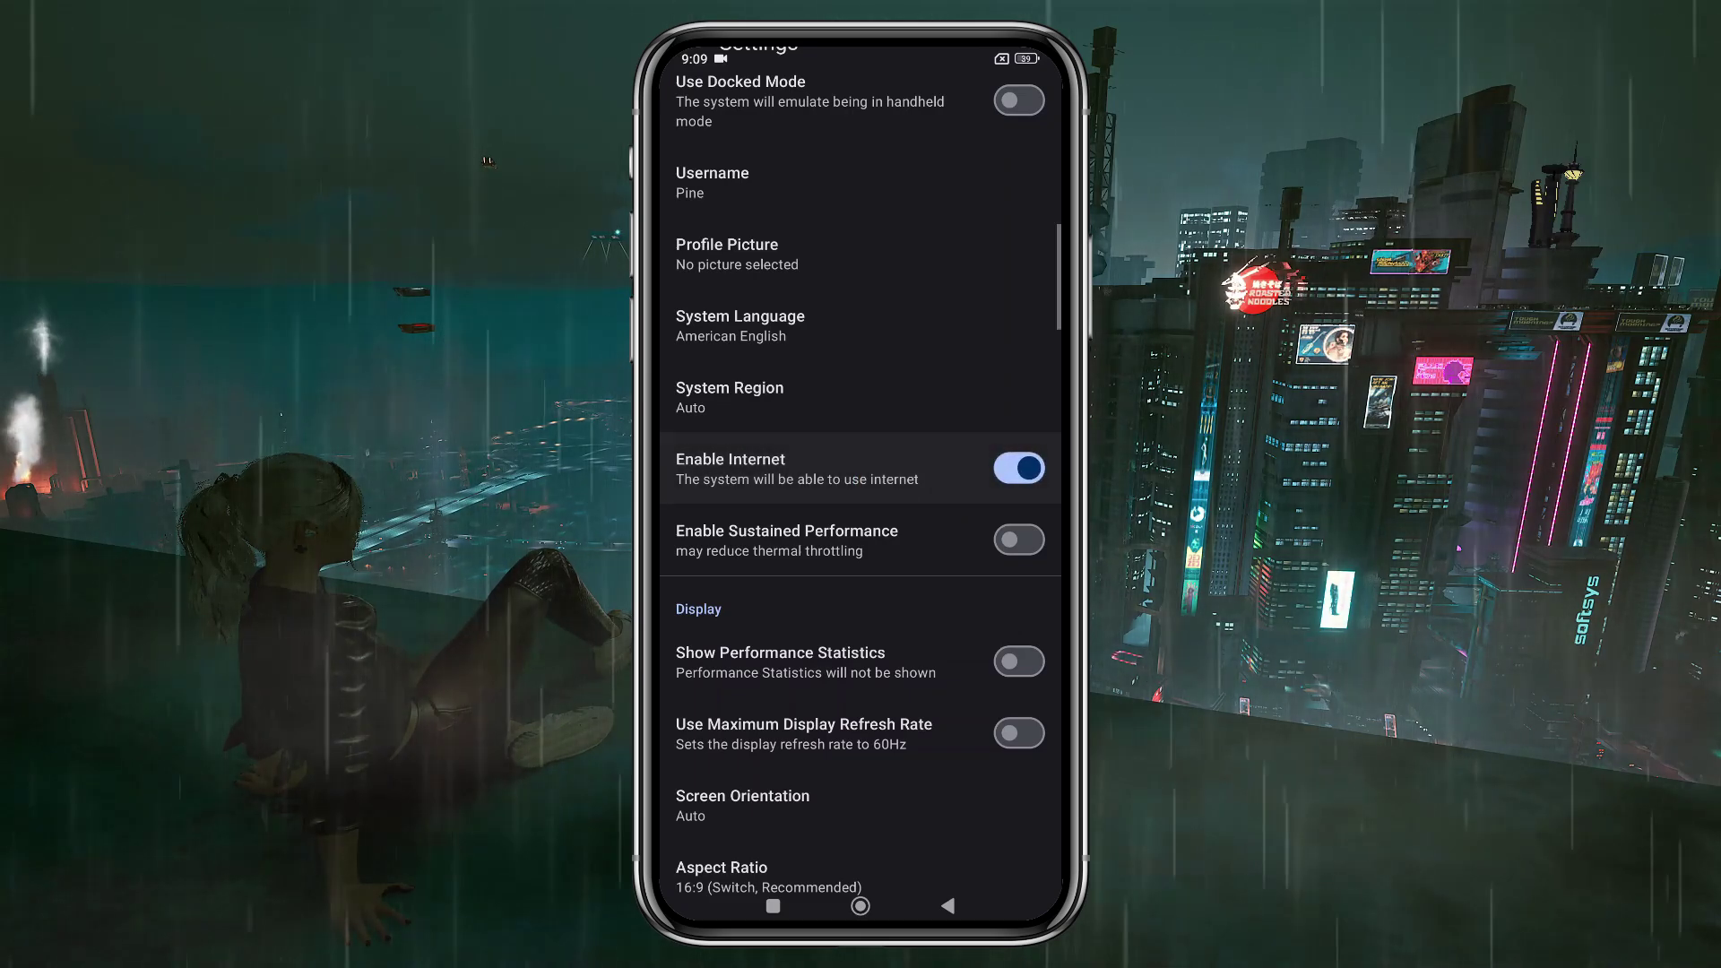
# - Enable Sustained Performance, Performance Statistics and Maximum Refresh Rate
pyautogui.click(1020, 540)
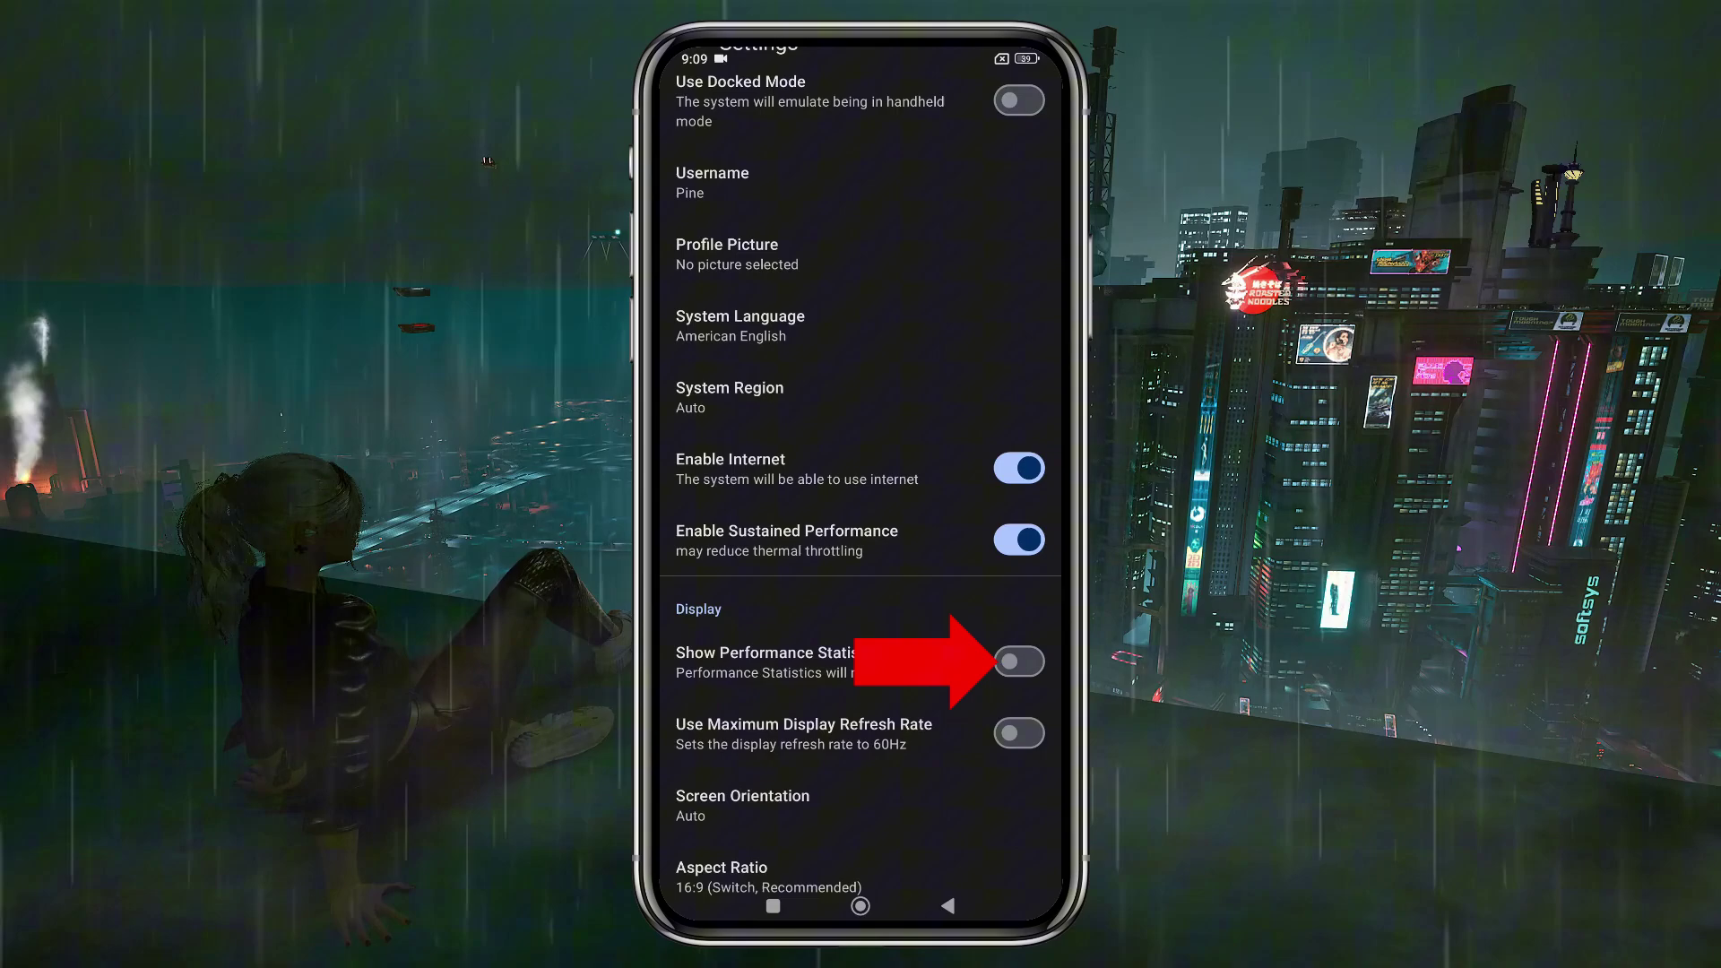
pyautogui.click(1020, 660)
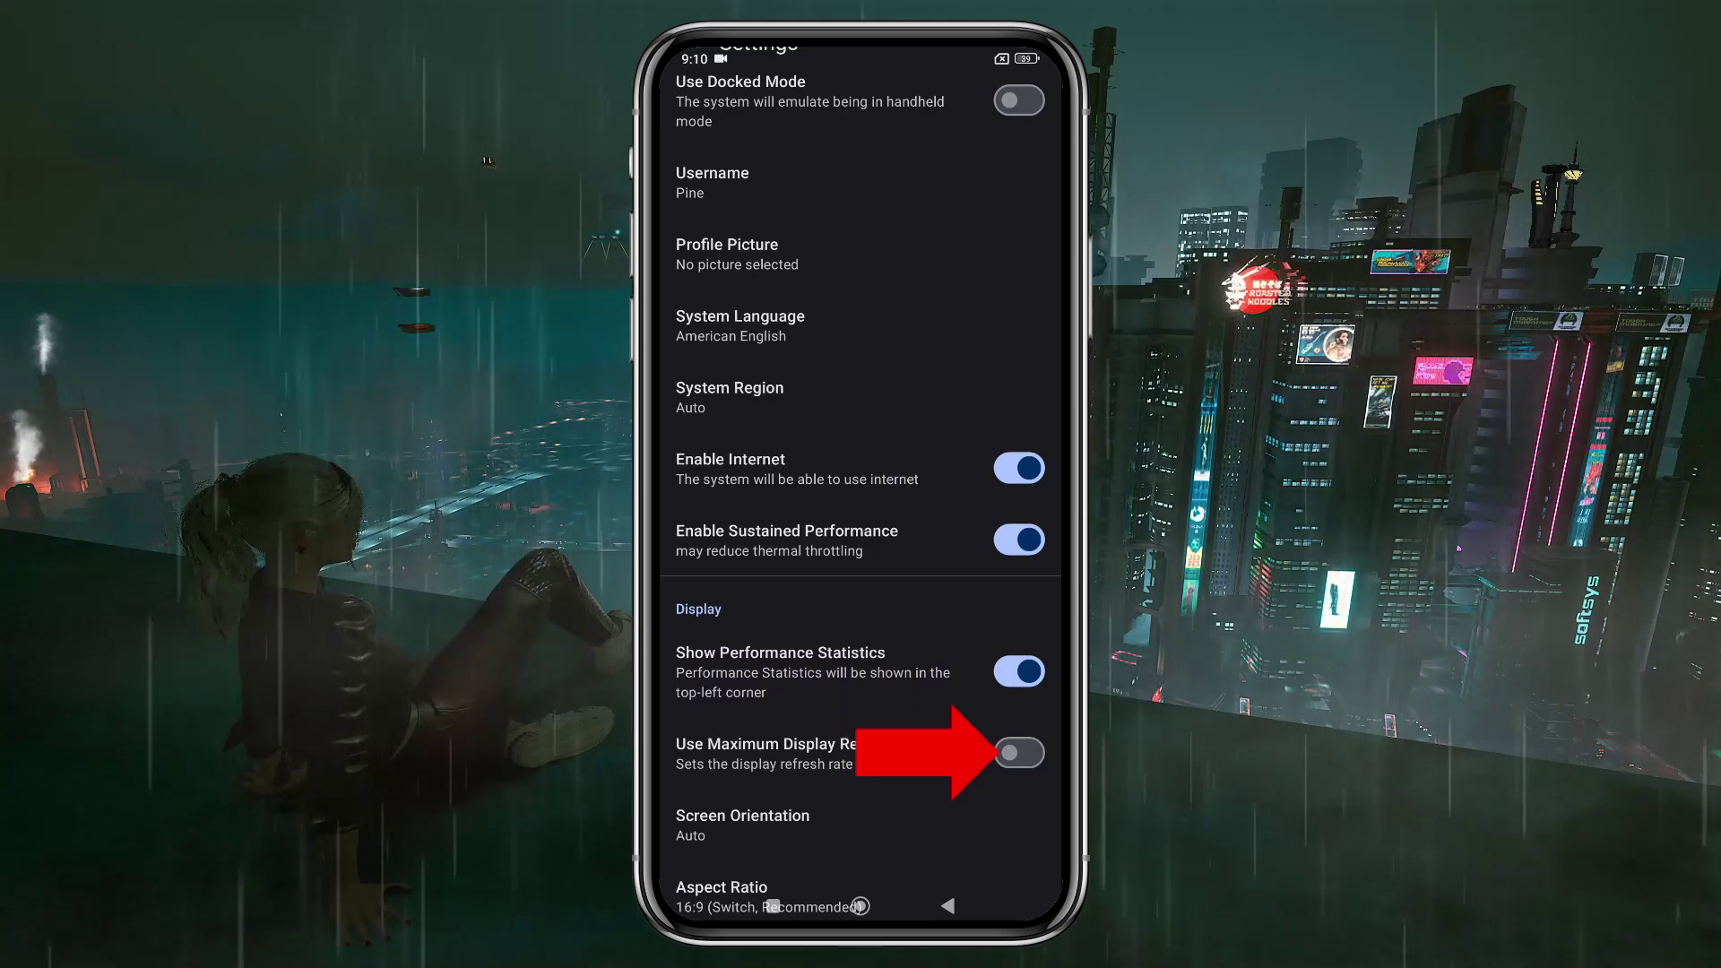
pyautogui.click(1020, 753)
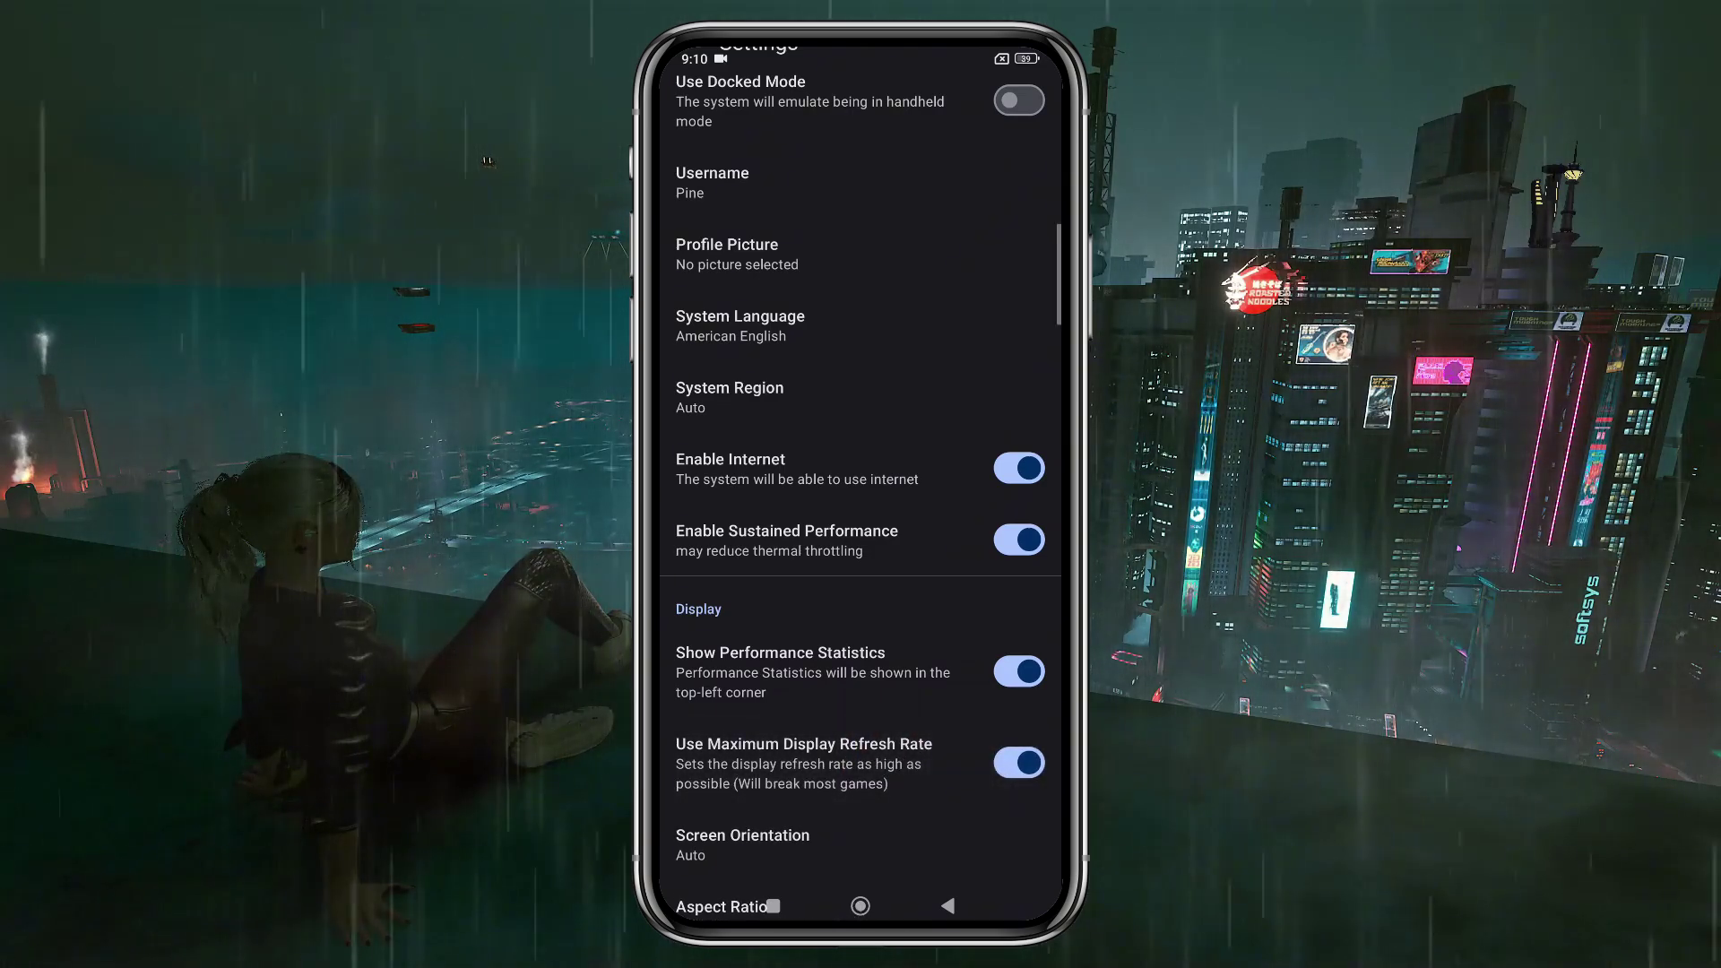
pyautogui.scroll(-5, 861, 485)
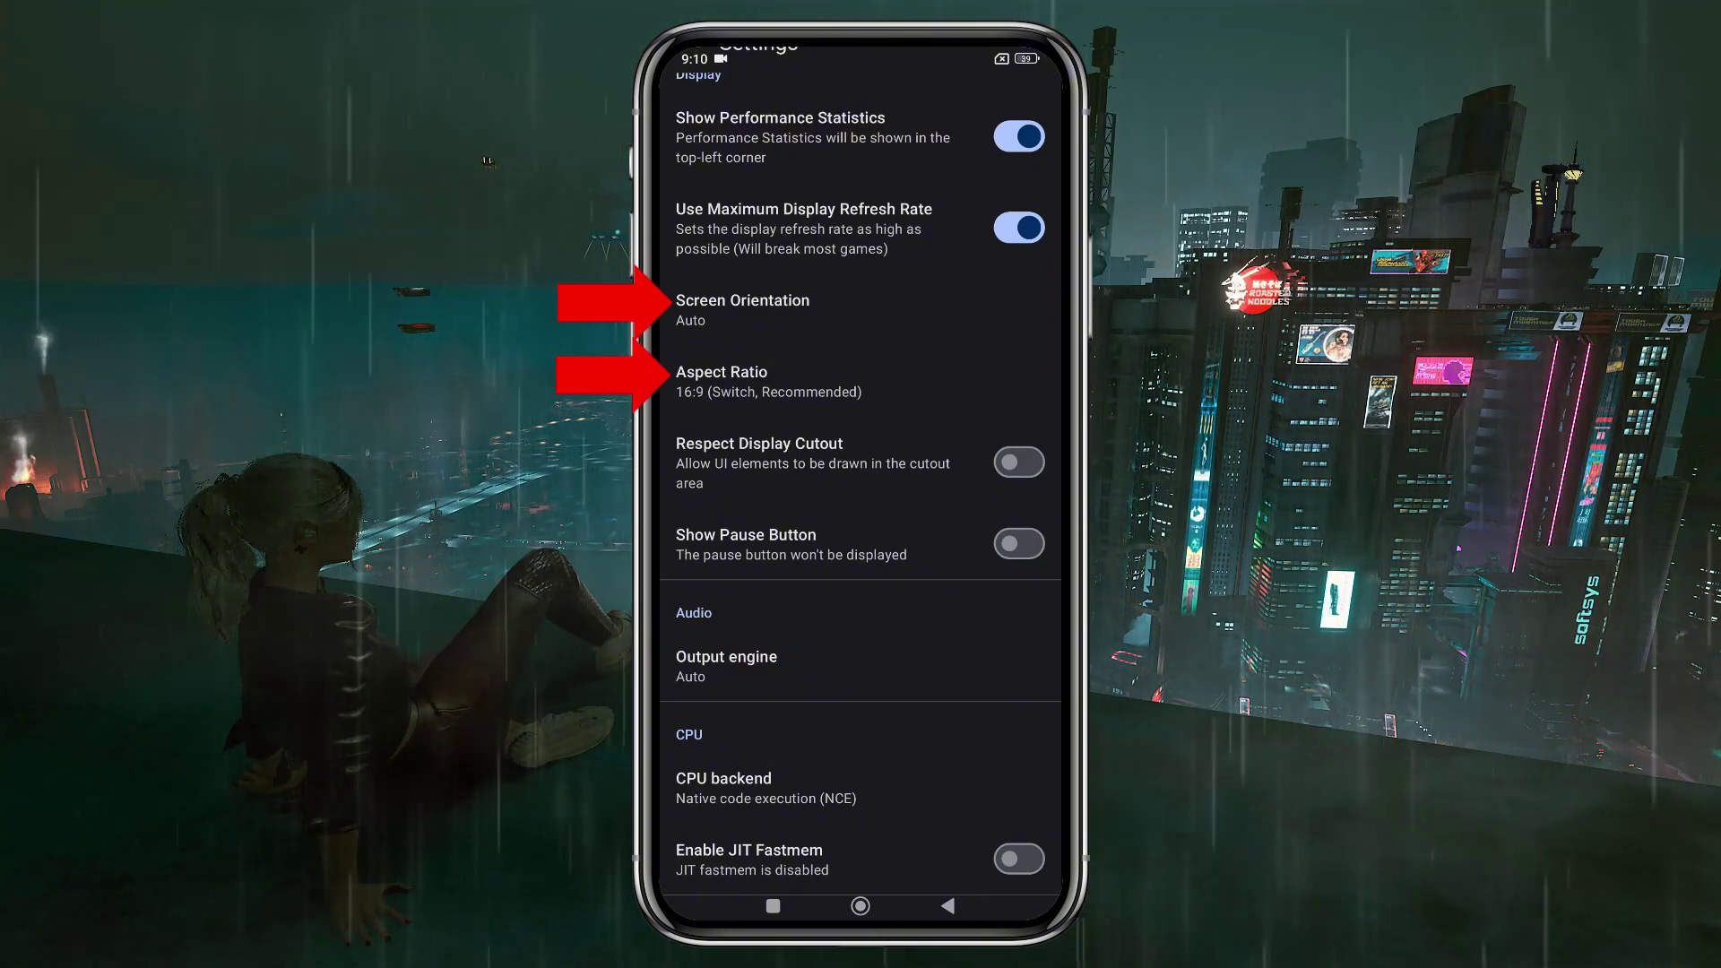
pyautogui.scroll(-5, 861, 484)
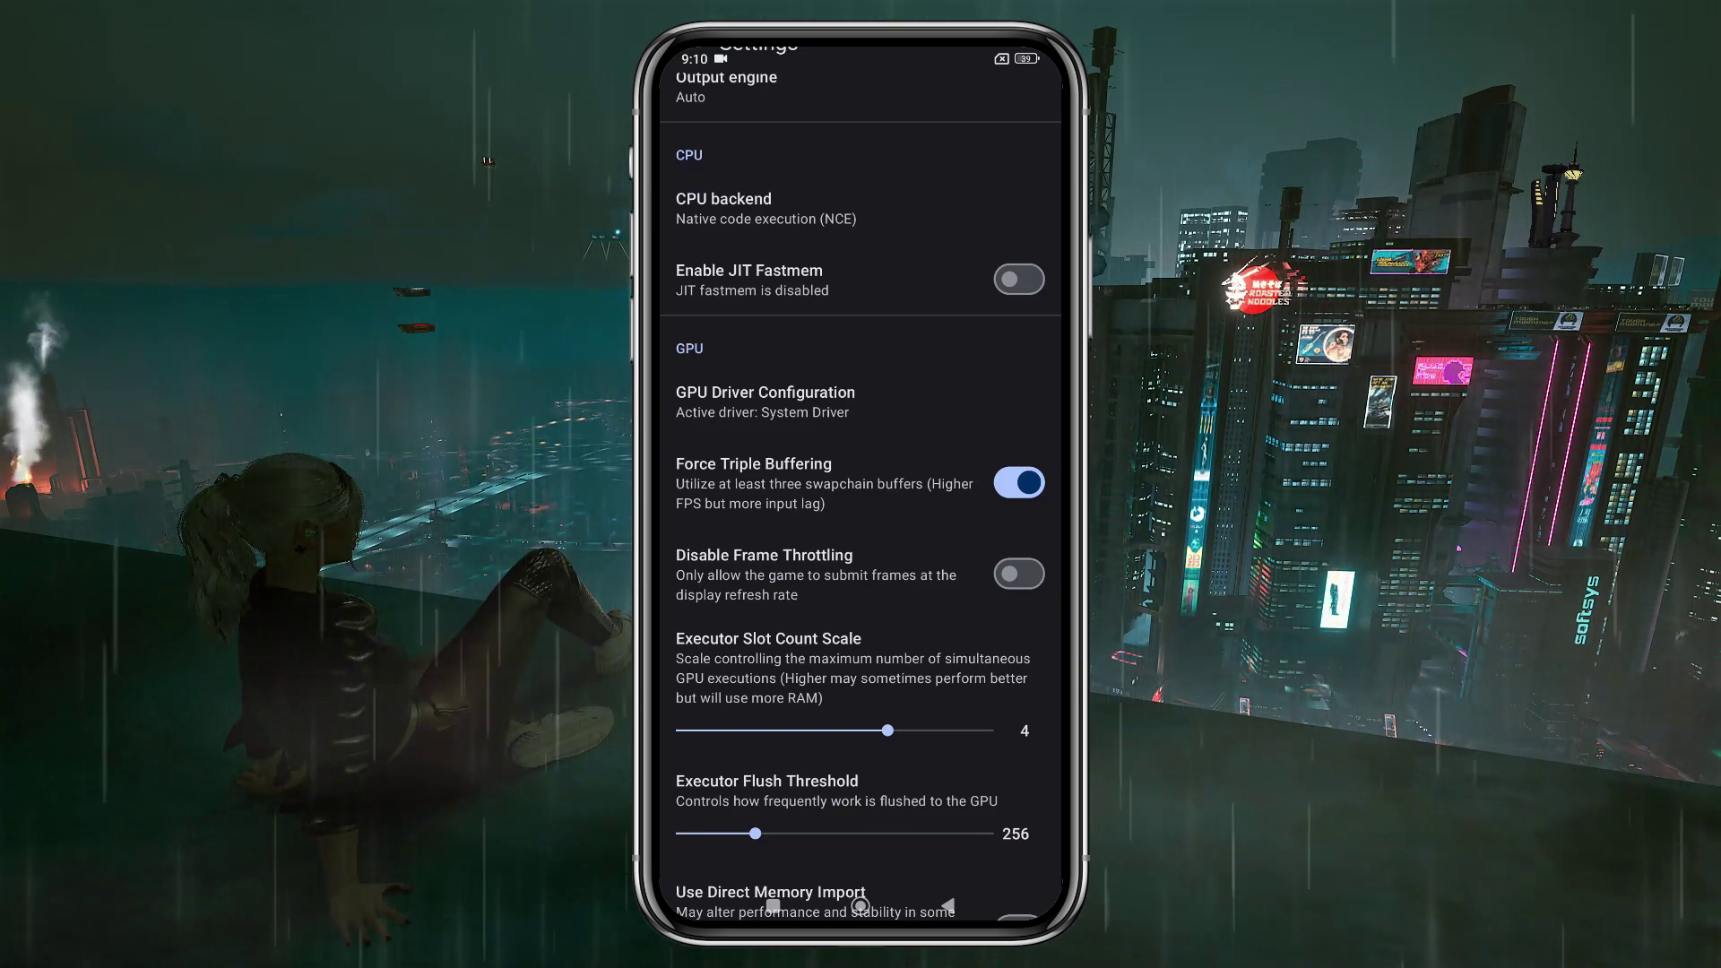
# - Install the turnip-24.0.0 R12 zip from the Gpu Drivers folder as a custom GPU driver
pyautogui.click(861, 401)
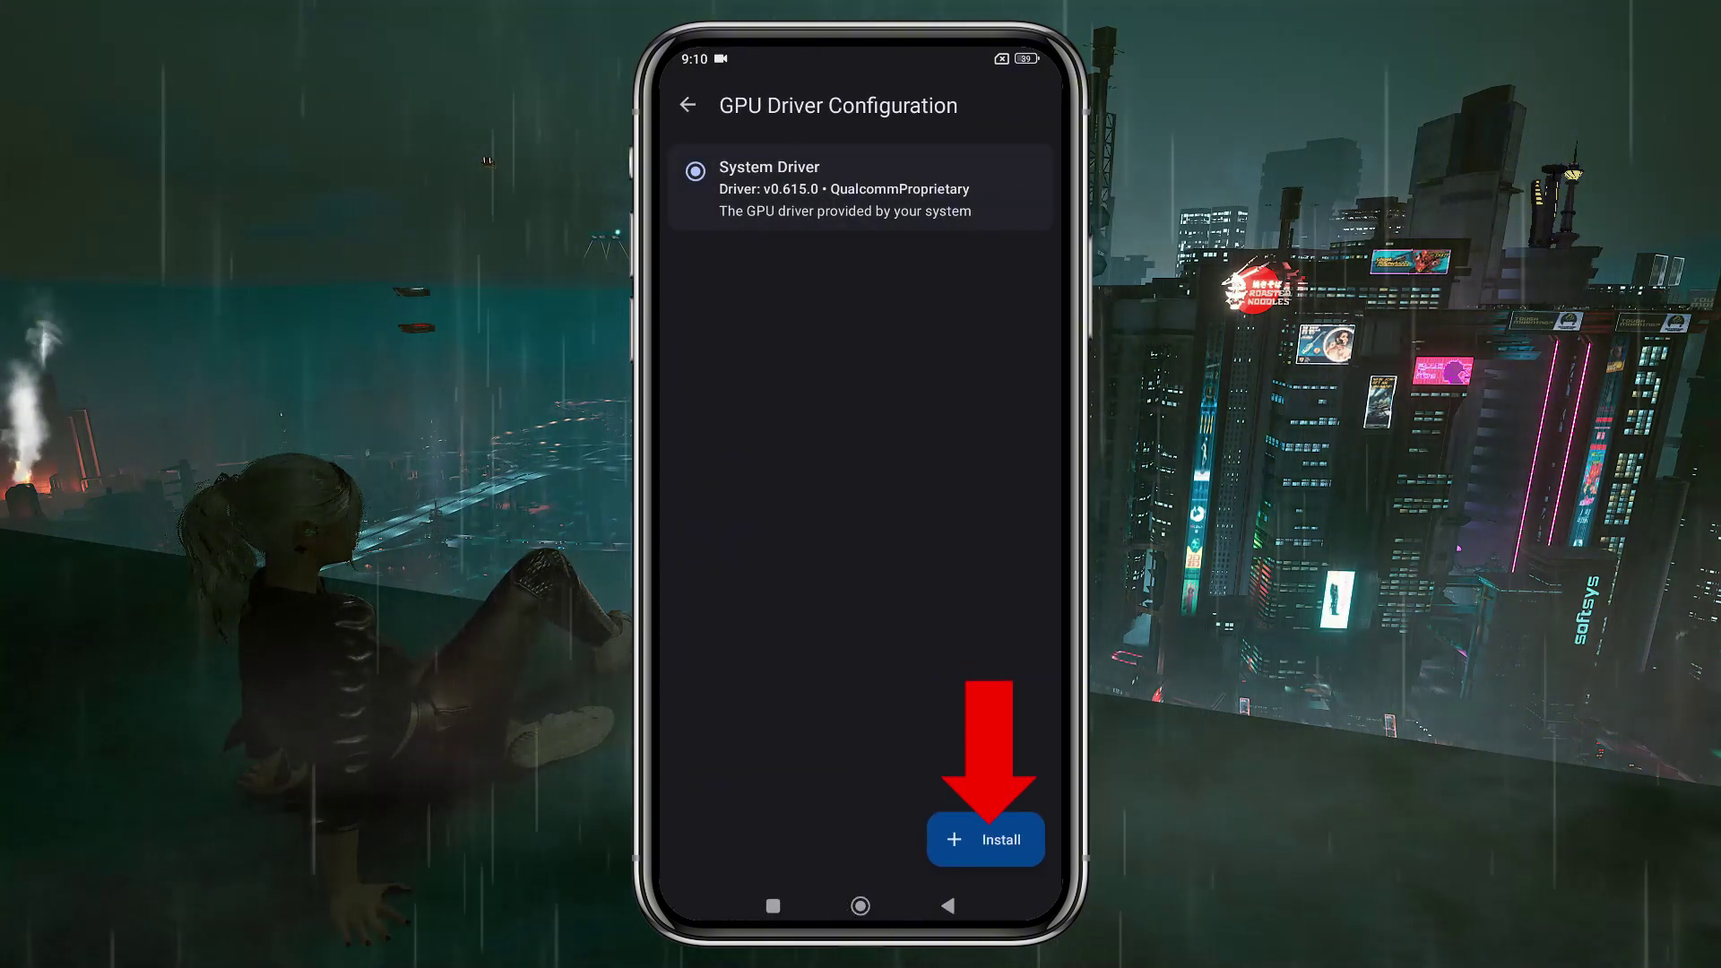
pyautogui.click(986, 839)
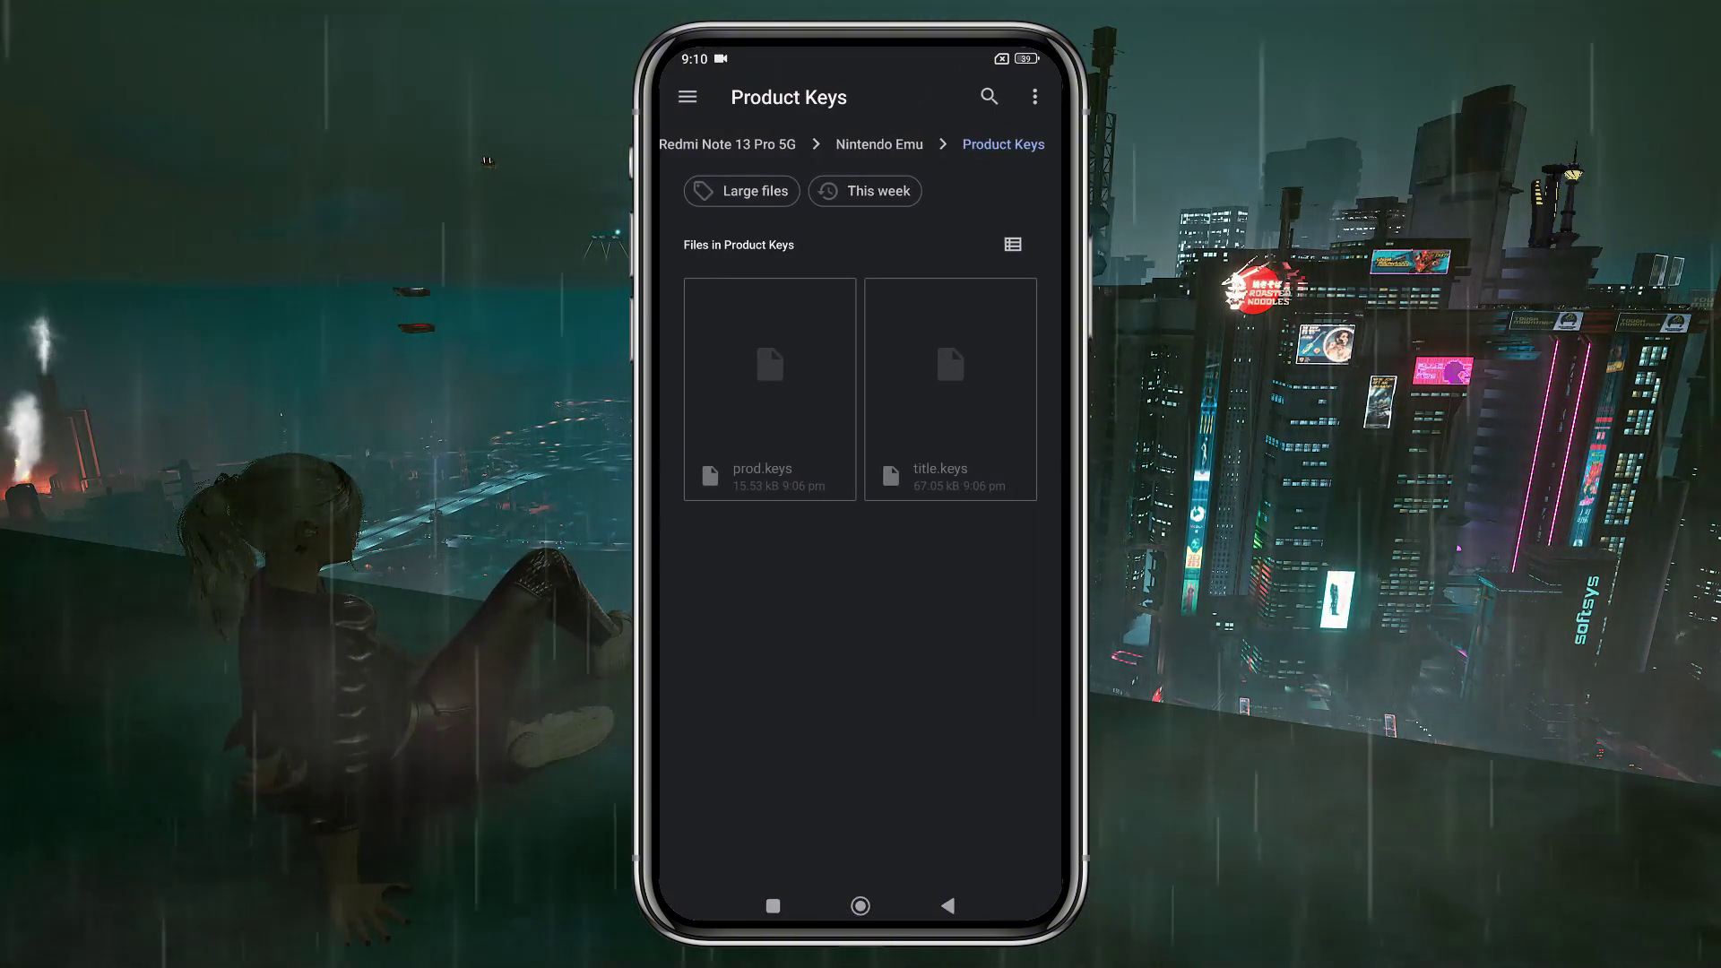
pyautogui.press('Escape')
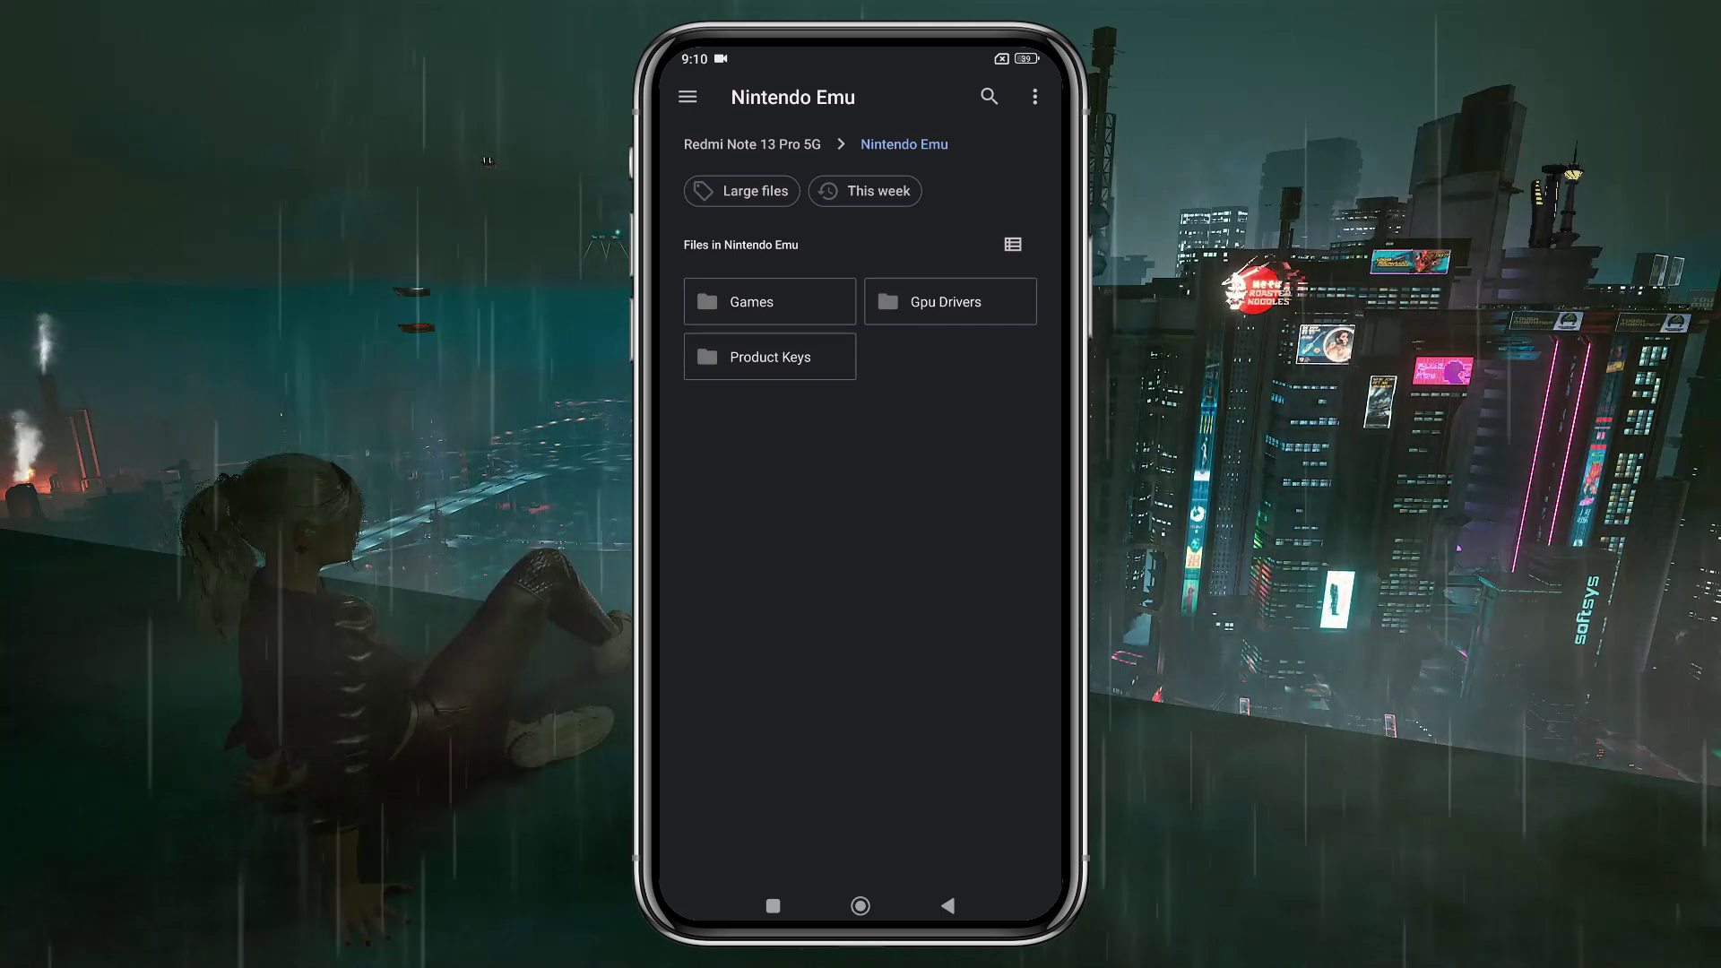
pyautogui.click(949, 301)
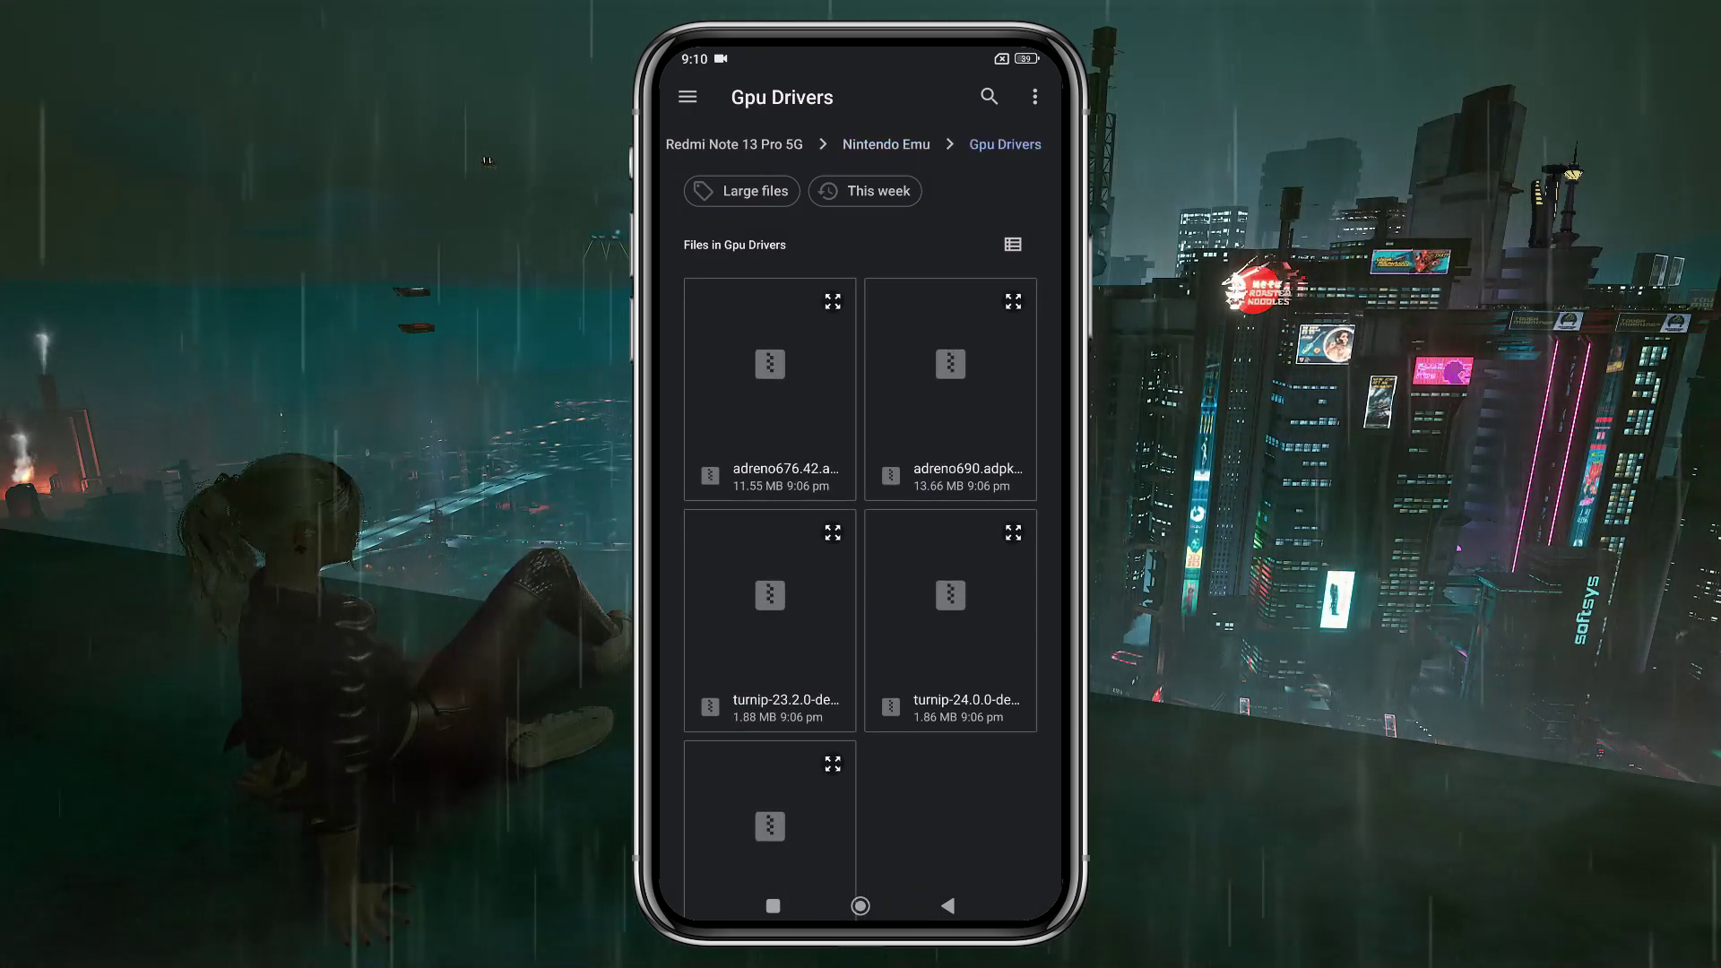
pyautogui.scroll(-2, 862, 538)
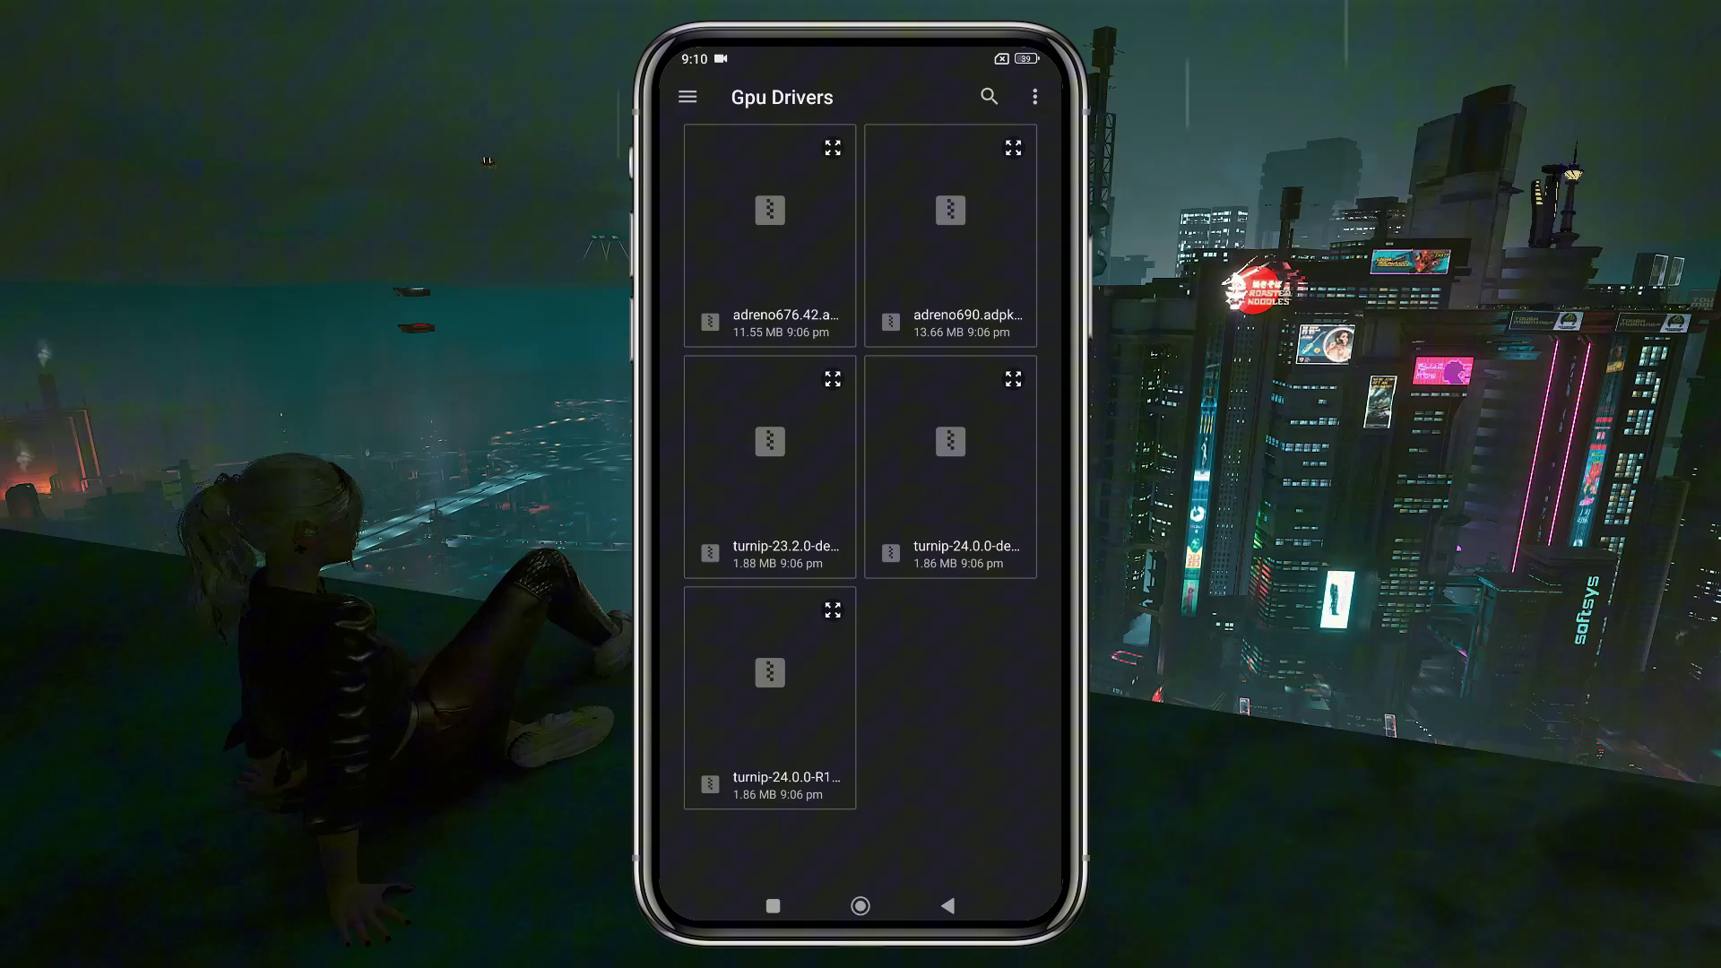
pyautogui.click(769, 698)
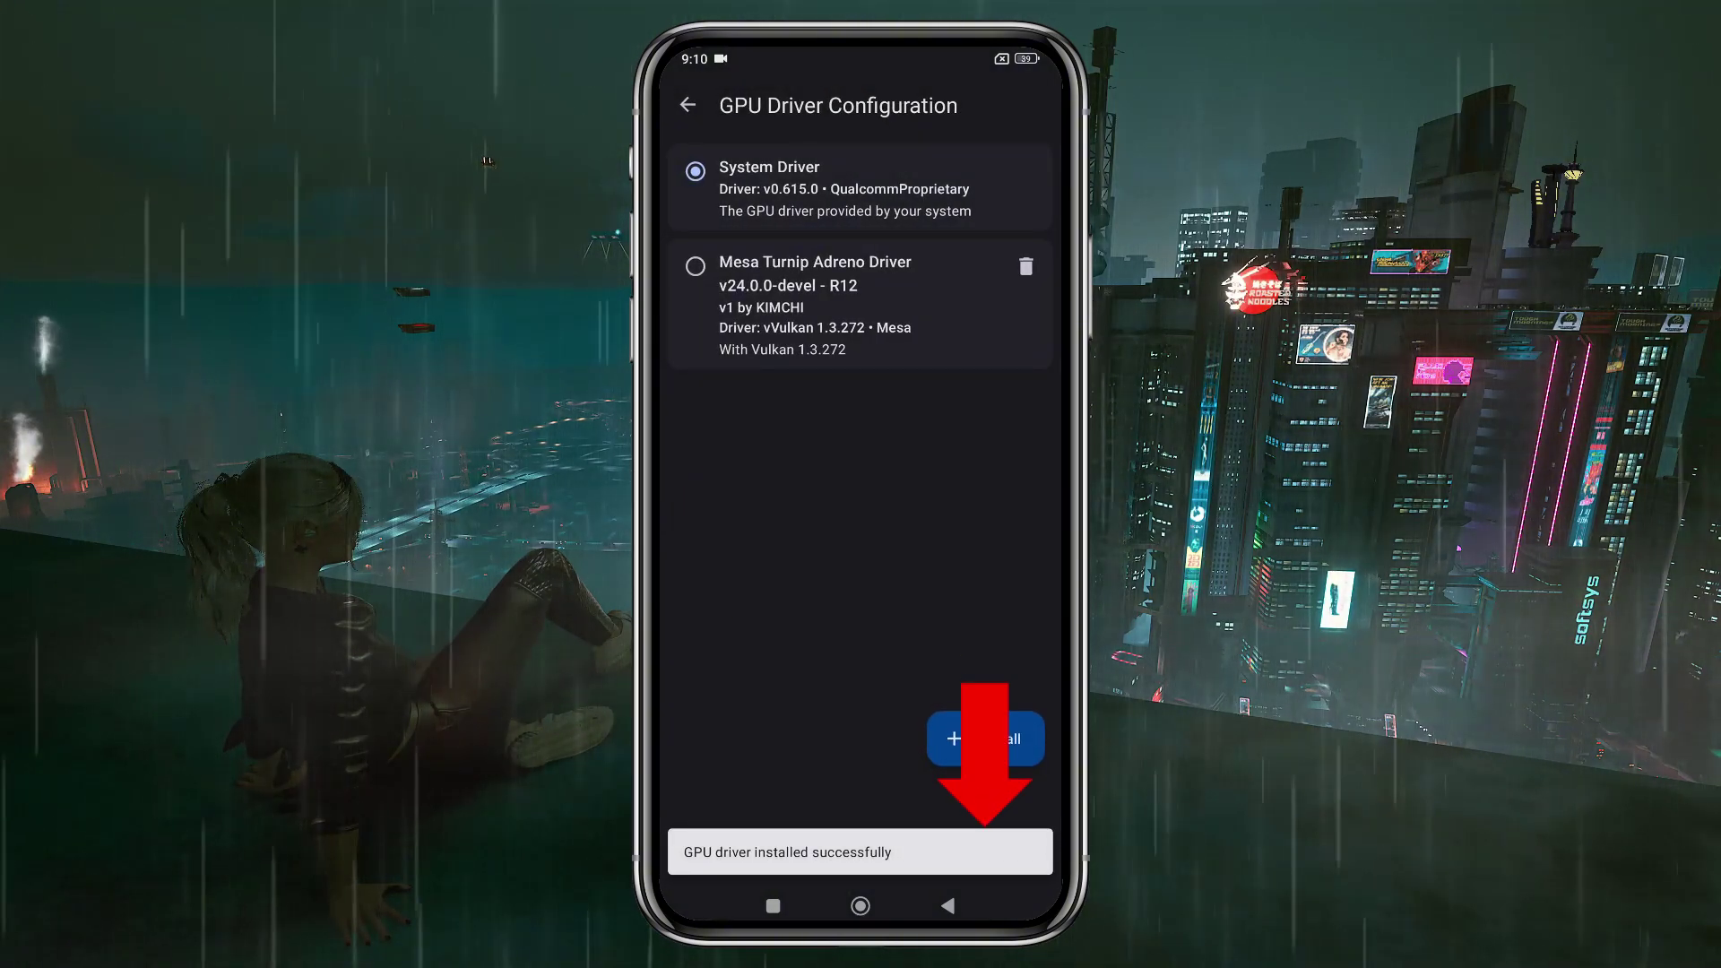
# - Make the Mesa Turnip driver the active GPU driver and return to settings
pyautogui.click(696, 266)
pyautogui.click(688, 105)
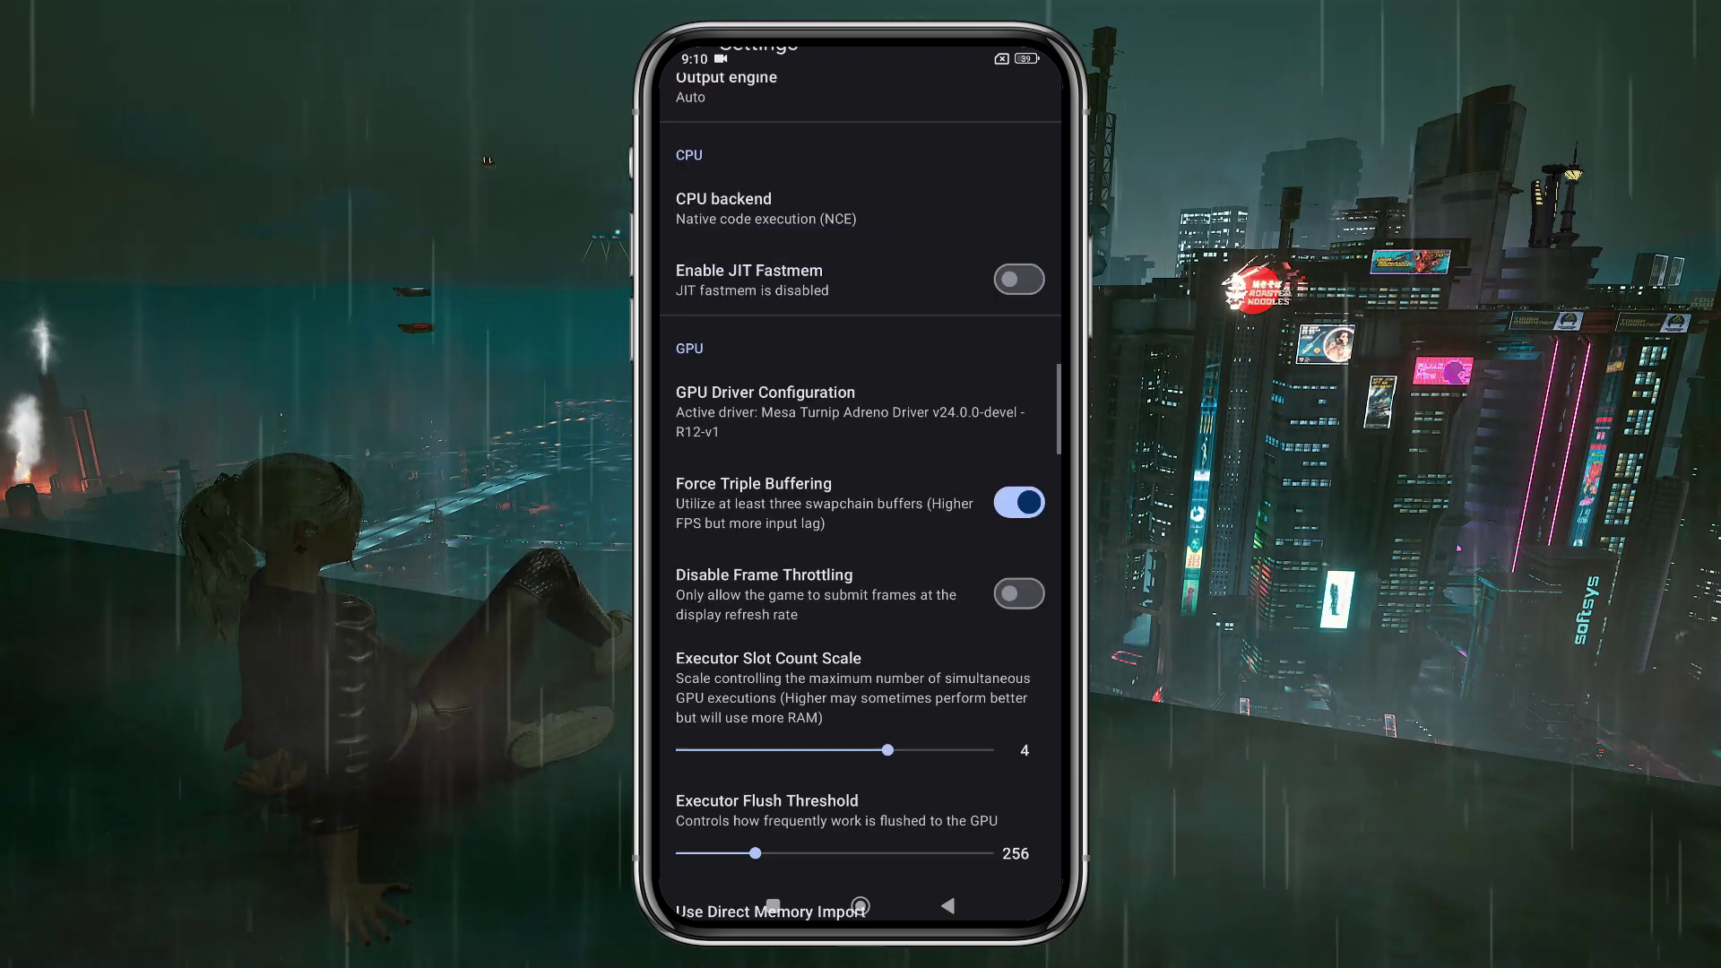
pyautogui.scroll(-5, 862, 539)
pyautogui.scroll(-10, 861, 538)
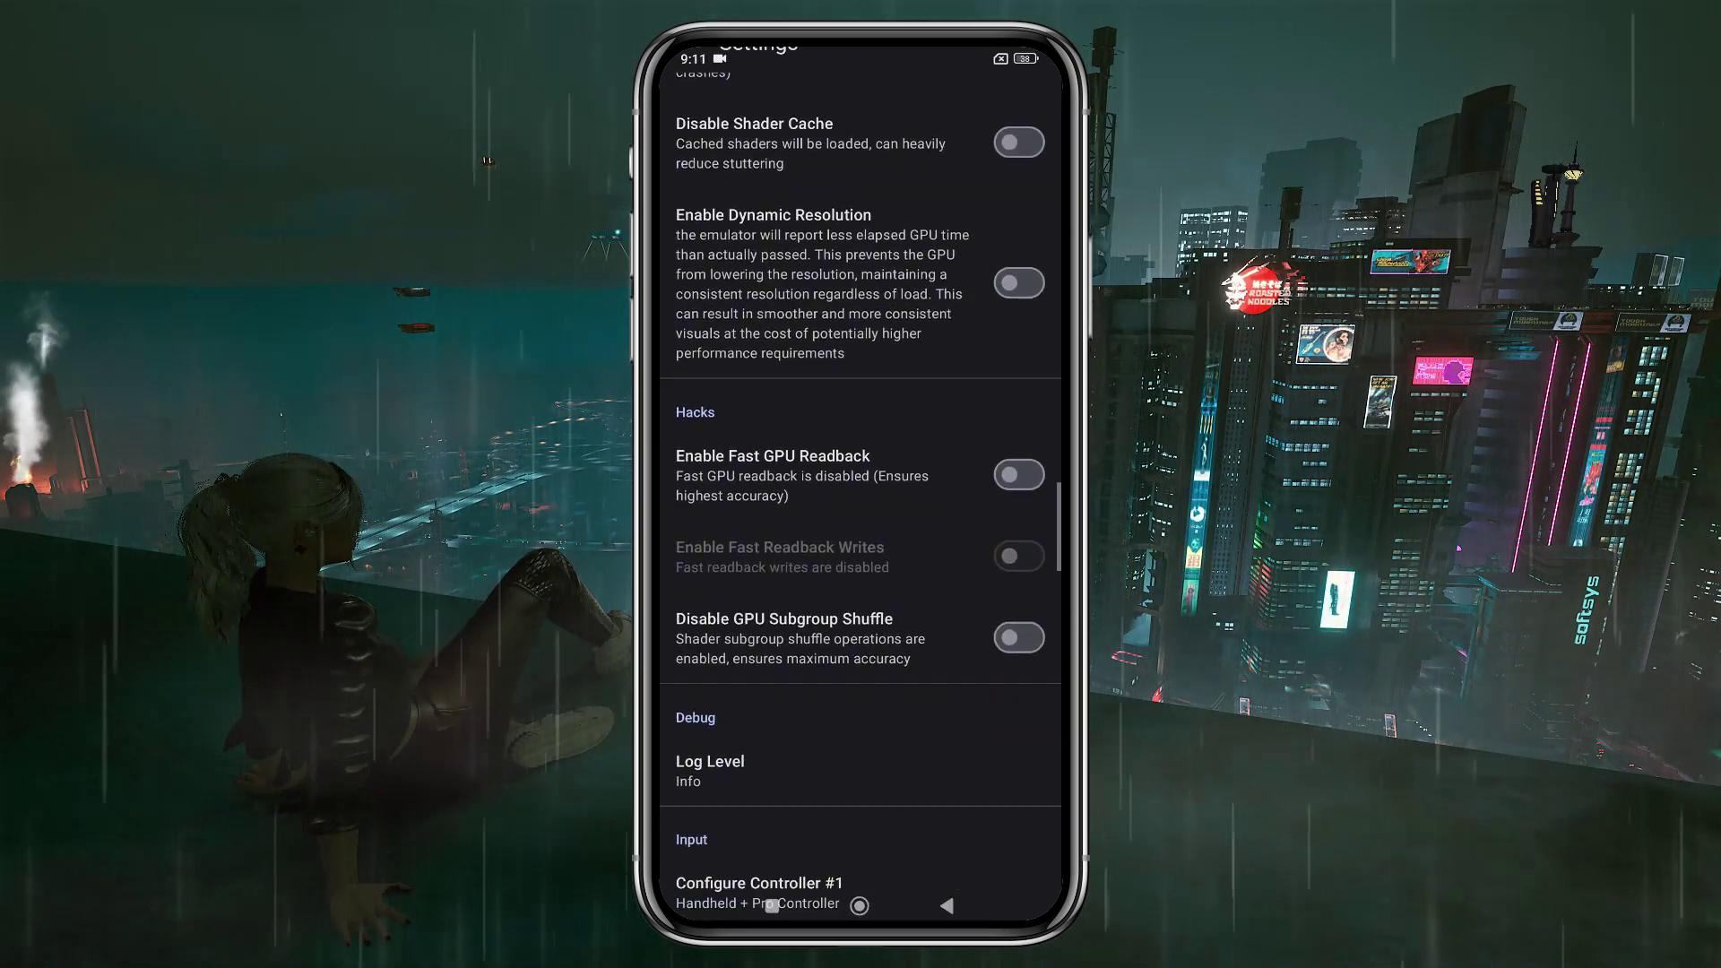
pyautogui.scroll(-5, 862, 538)
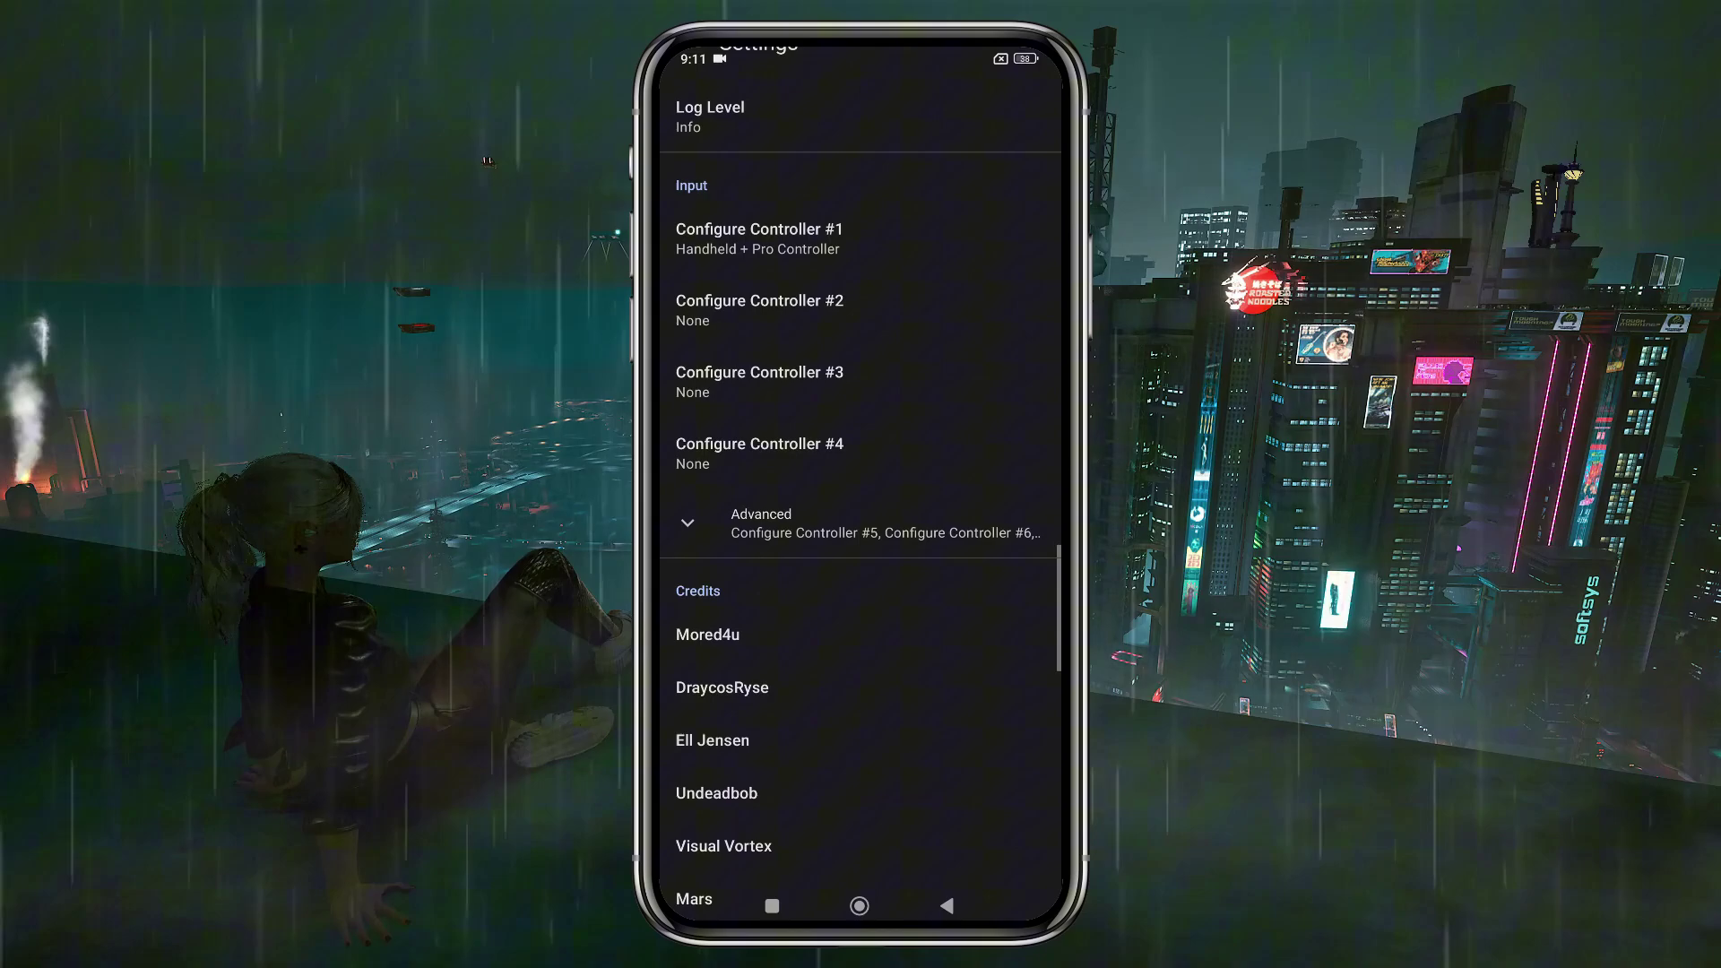
# - Review Controller #1's type unchanged and enter its on-screen controls layout editor
pyautogui.click(760, 239)
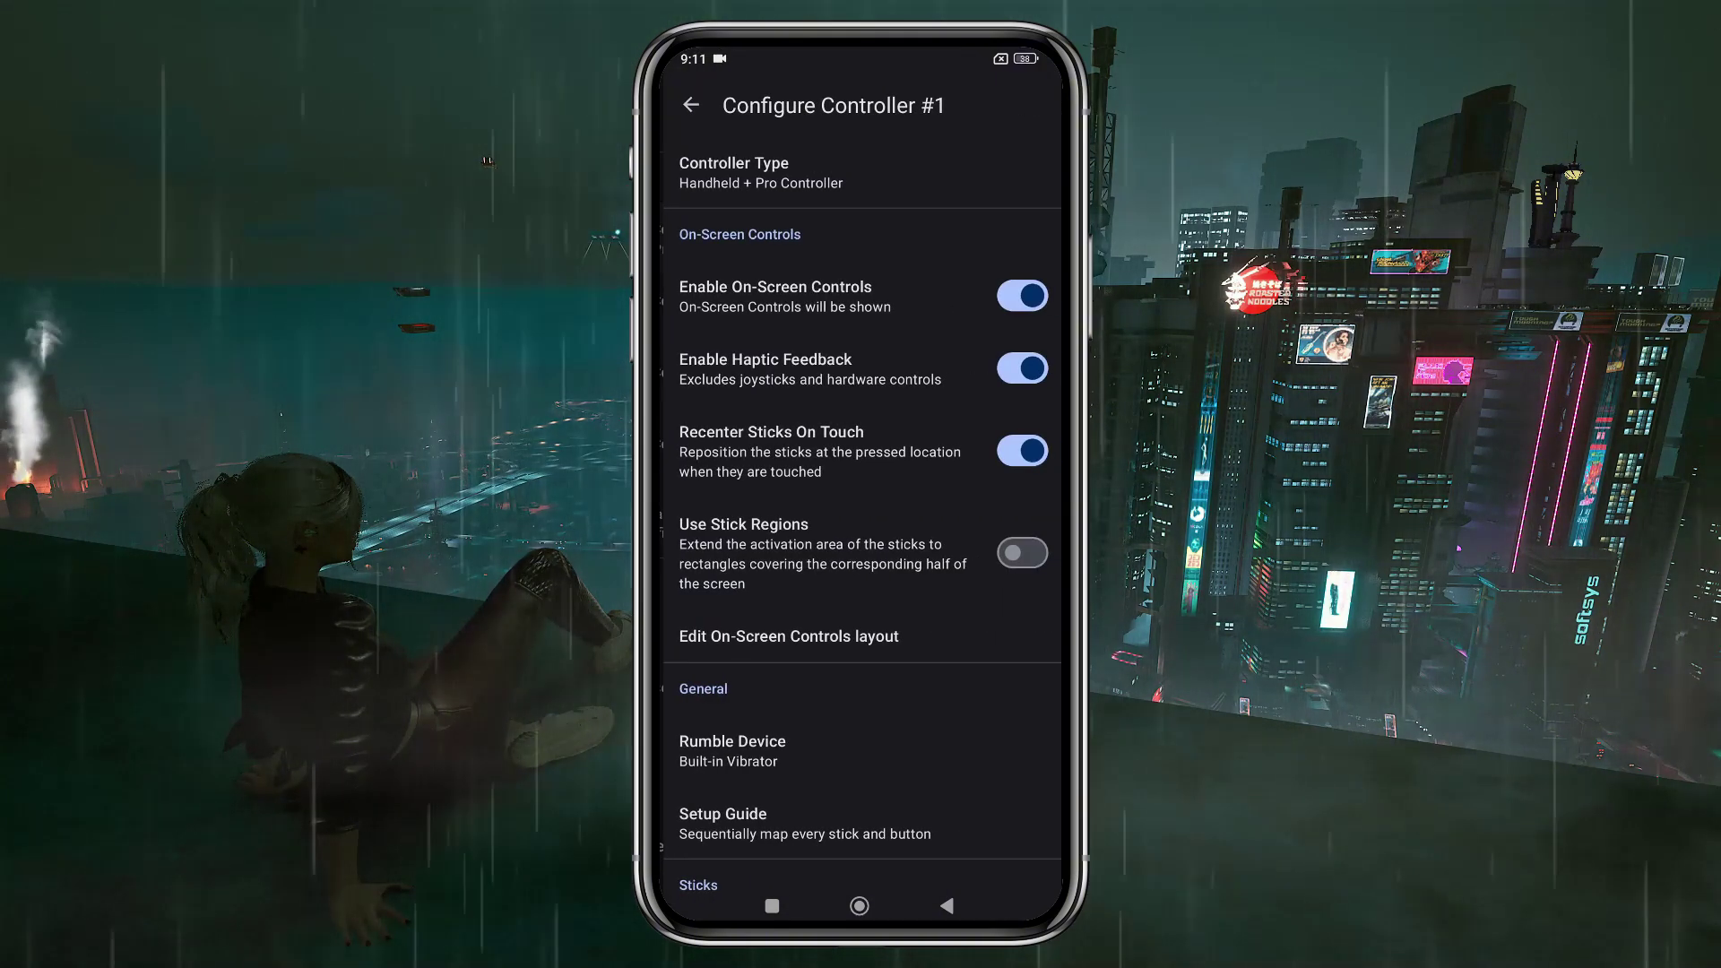
pyautogui.click(753, 172)
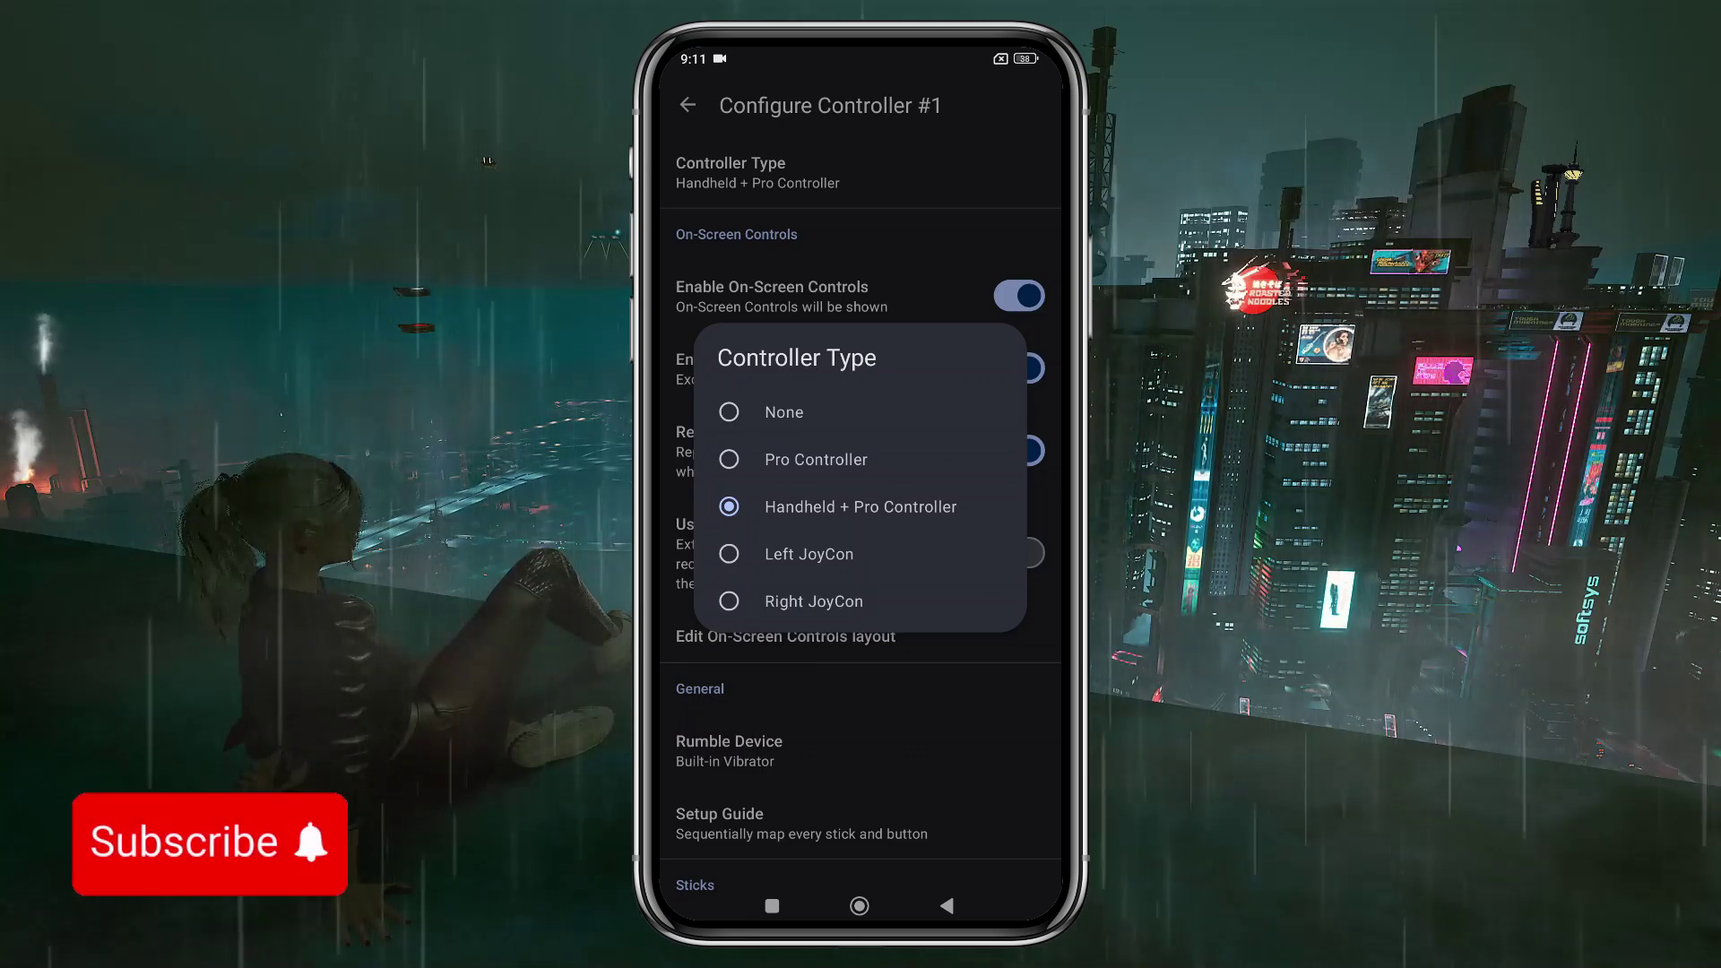
pyautogui.press('Escape')
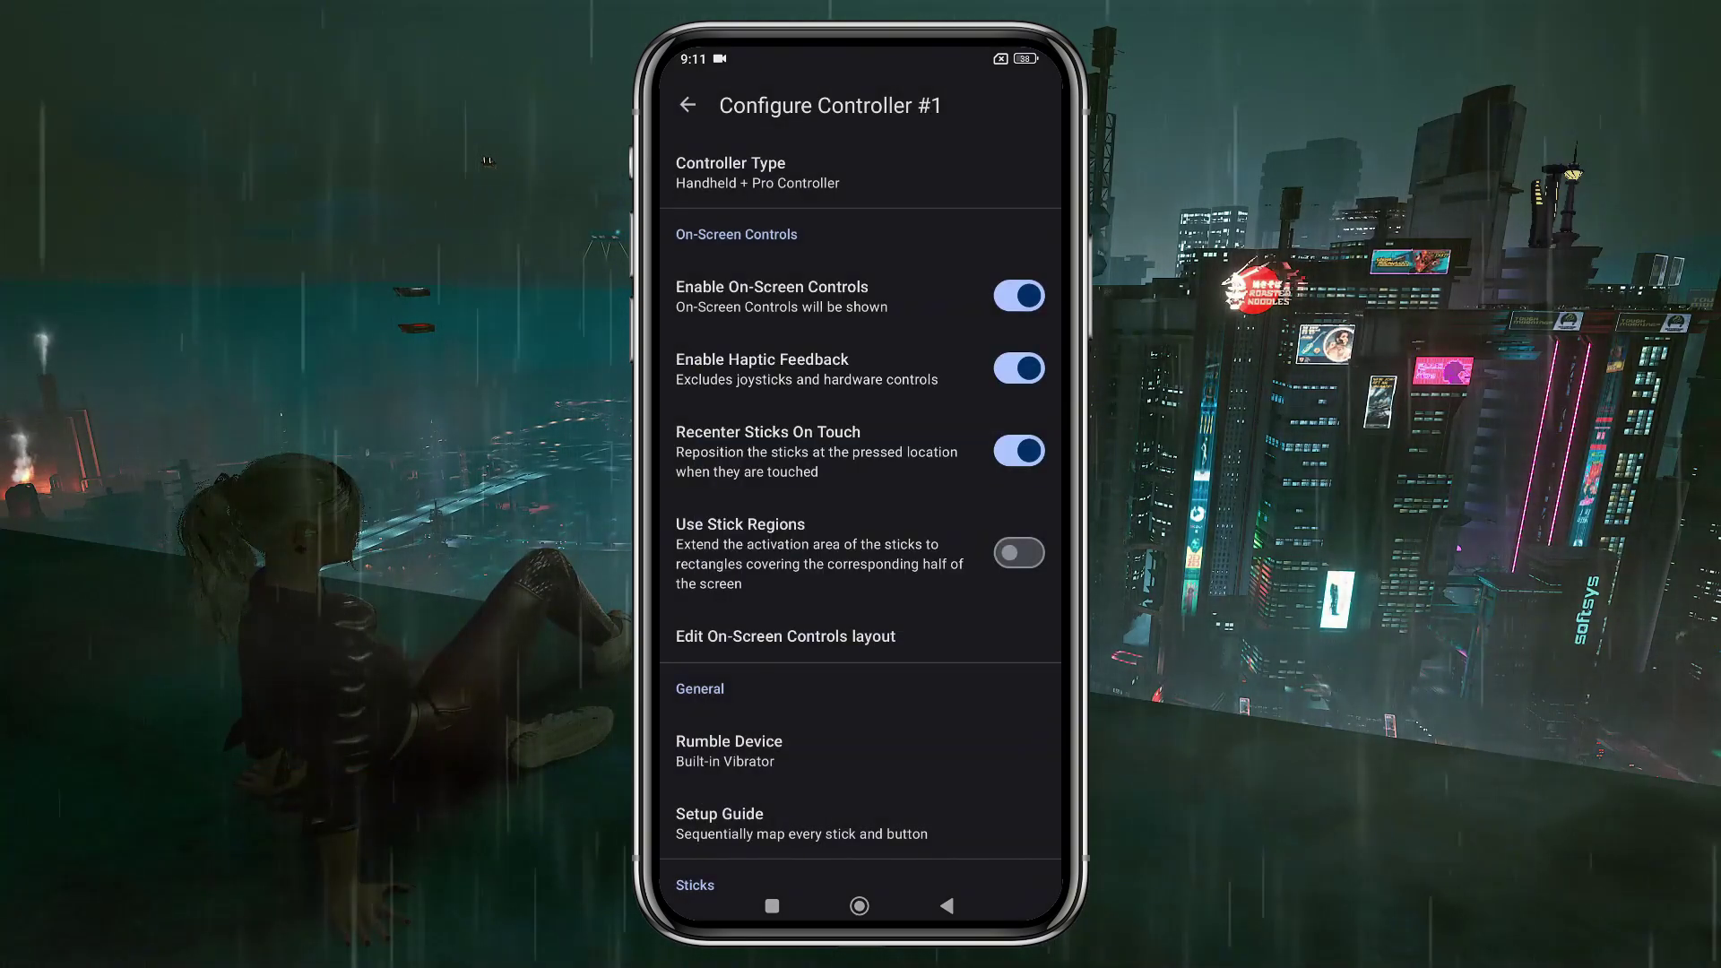
pyautogui.click(785, 636)
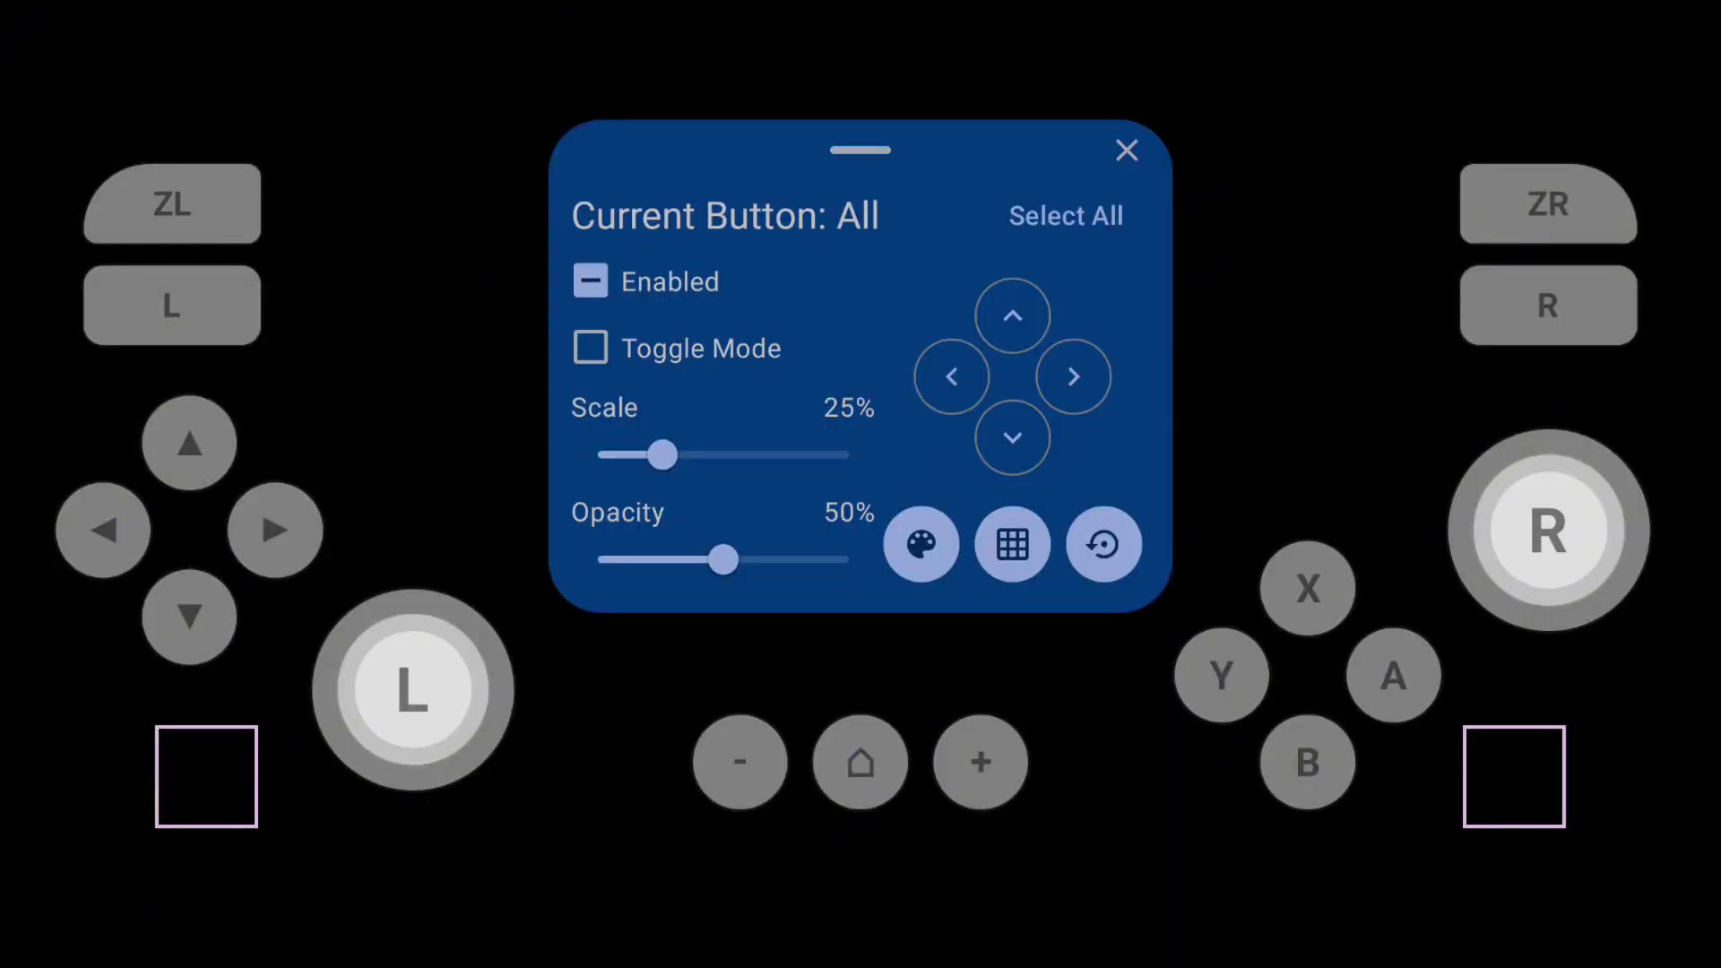
# - Move both sticks higher and adjust their scale, opacity and activation radius to 26%
pyautogui.click(412, 690)
pyautogui.moveTo(412, 690)
pyautogui.mouseDown()
pyautogui.moveTo(516, 568)
pyautogui.moveTo(453, 377)
pyautogui.moveTo(458, 439)
pyautogui.mouseUp()
pyautogui.moveTo(1548, 530)
pyautogui.mouseDown()
pyautogui.moveTo(1303, 453)
pyautogui.moveTo(1495, 477)
pyautogui.moveTo(1423, 448)
pyautogui.mouseUp()
pyautogui.click(457, 441)
pyautogui.moveTo(675, 390)
pyautogui.mouseDown()
pyautogui.moveTo(767, 390)
pyautogui.moveTo(660, 388)
pyautogui.mouseUp()
pyautogui.click(1424, 448)
pyautogui.moveTo(723, 492)
pyautogui.mouseDown()
pyautogui.moveTo(753, 492)
pyautogui.moveTo(730, 492)
pyautogui.mouseUp()
pyautogui.click(459, 440)
pyautogui.moveTo(602, 597)
pyautogui.mouseDown()
pyautogui.moveTo(745, 598)
pyautogui.moveTo(666, 597)
pyautogui.mouseUp()
# - Colour the ZL button dark red and give ZR a cyan background
pyautogui.click(173, 204)
pyautogui.click(923, 543)
pyautogui.click(797, 638)
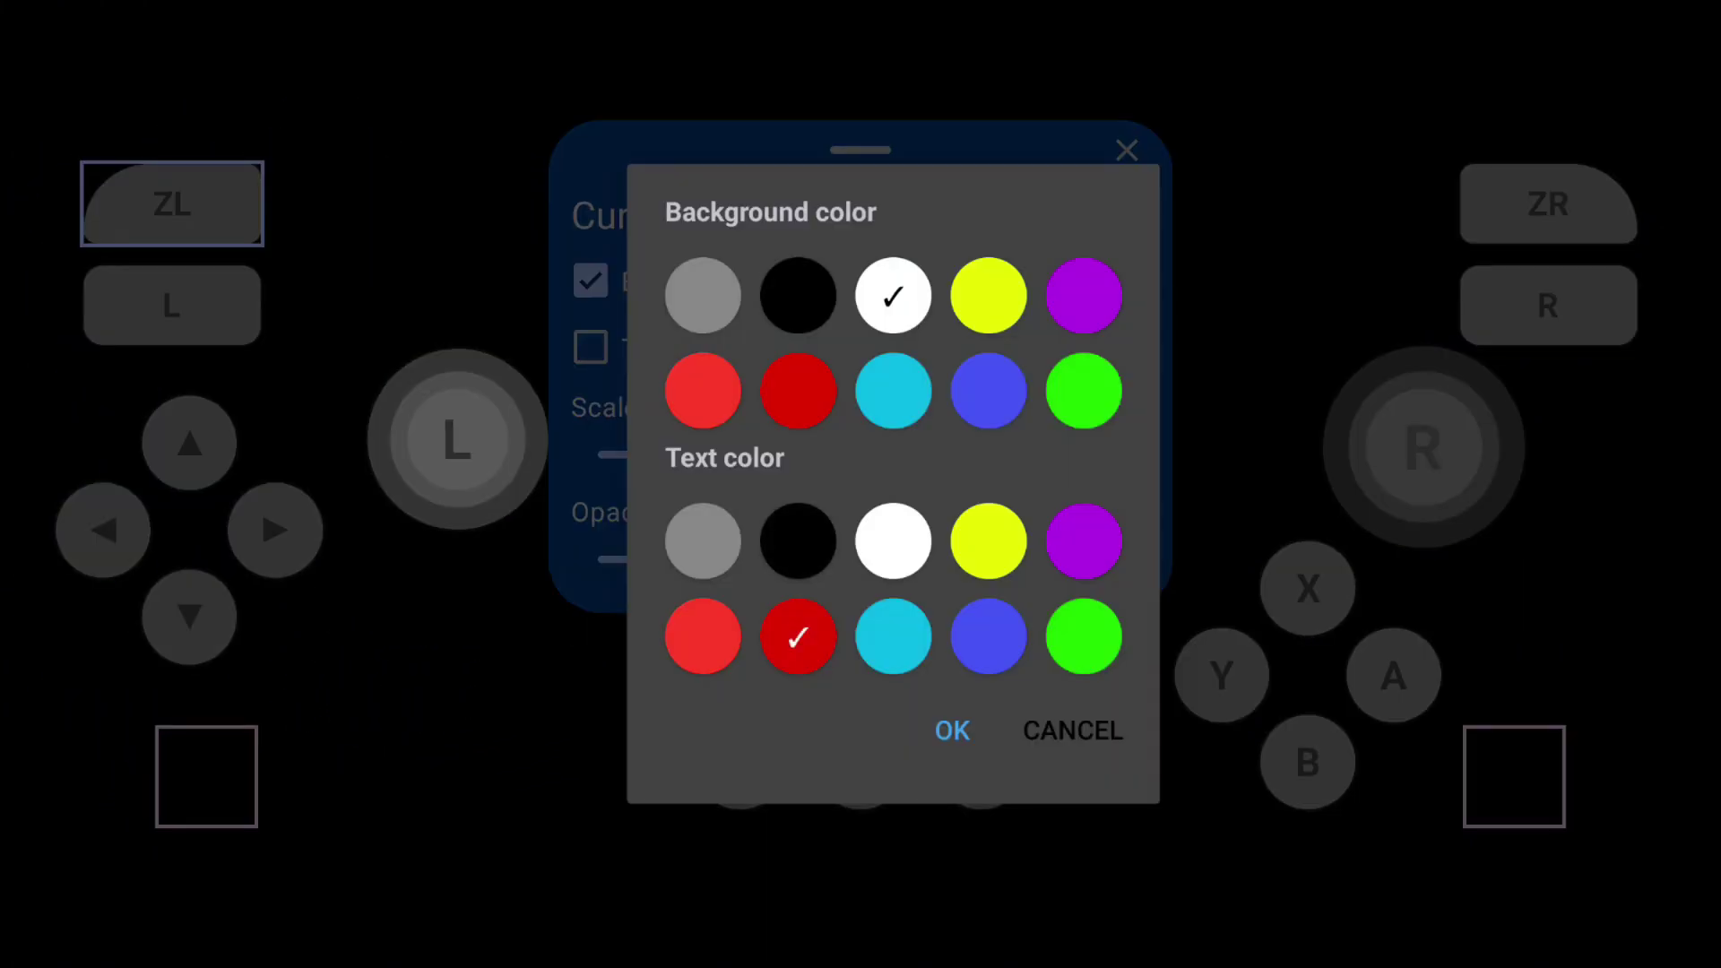
pyautogui.click(952, 731)
pyautogui.click(924, 543)
pyautogui.click(953, 731)
pyautogui.click(1549, 204)
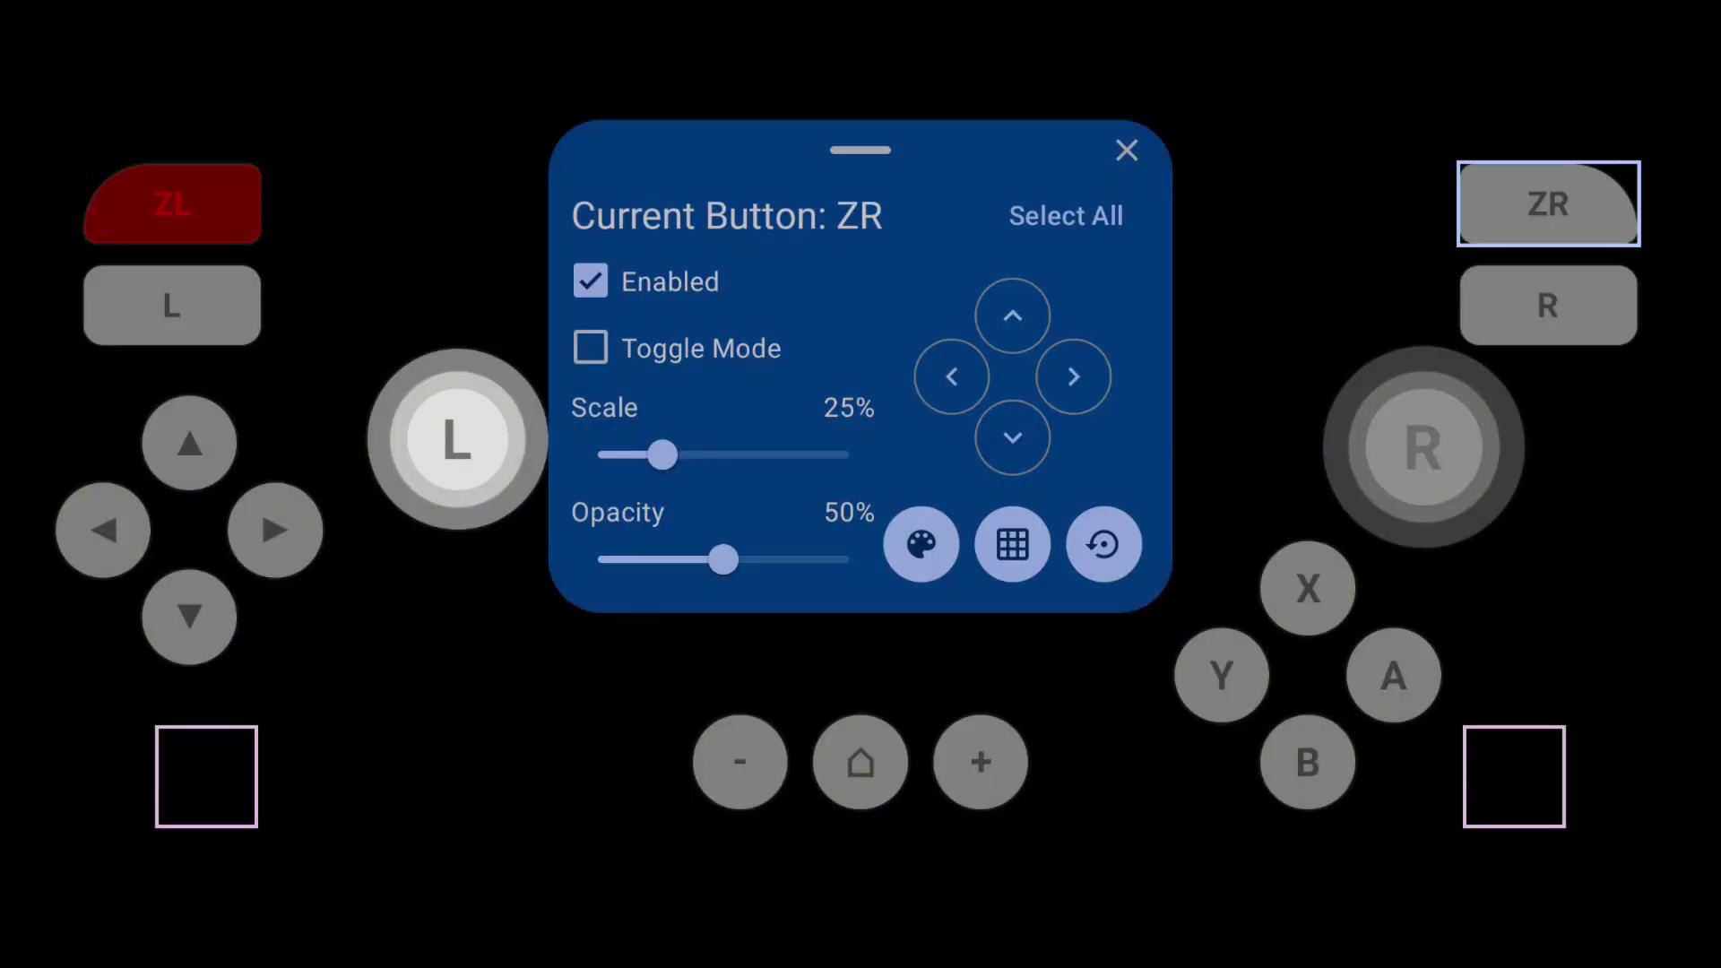
pyautogui.click(924, 542)
pyautogui.click(894, 391)
pyautogui.click(953, 730)
# - Colour the R button yellow and L green, then finish editing the layout
pyautogui.click(924, 543)
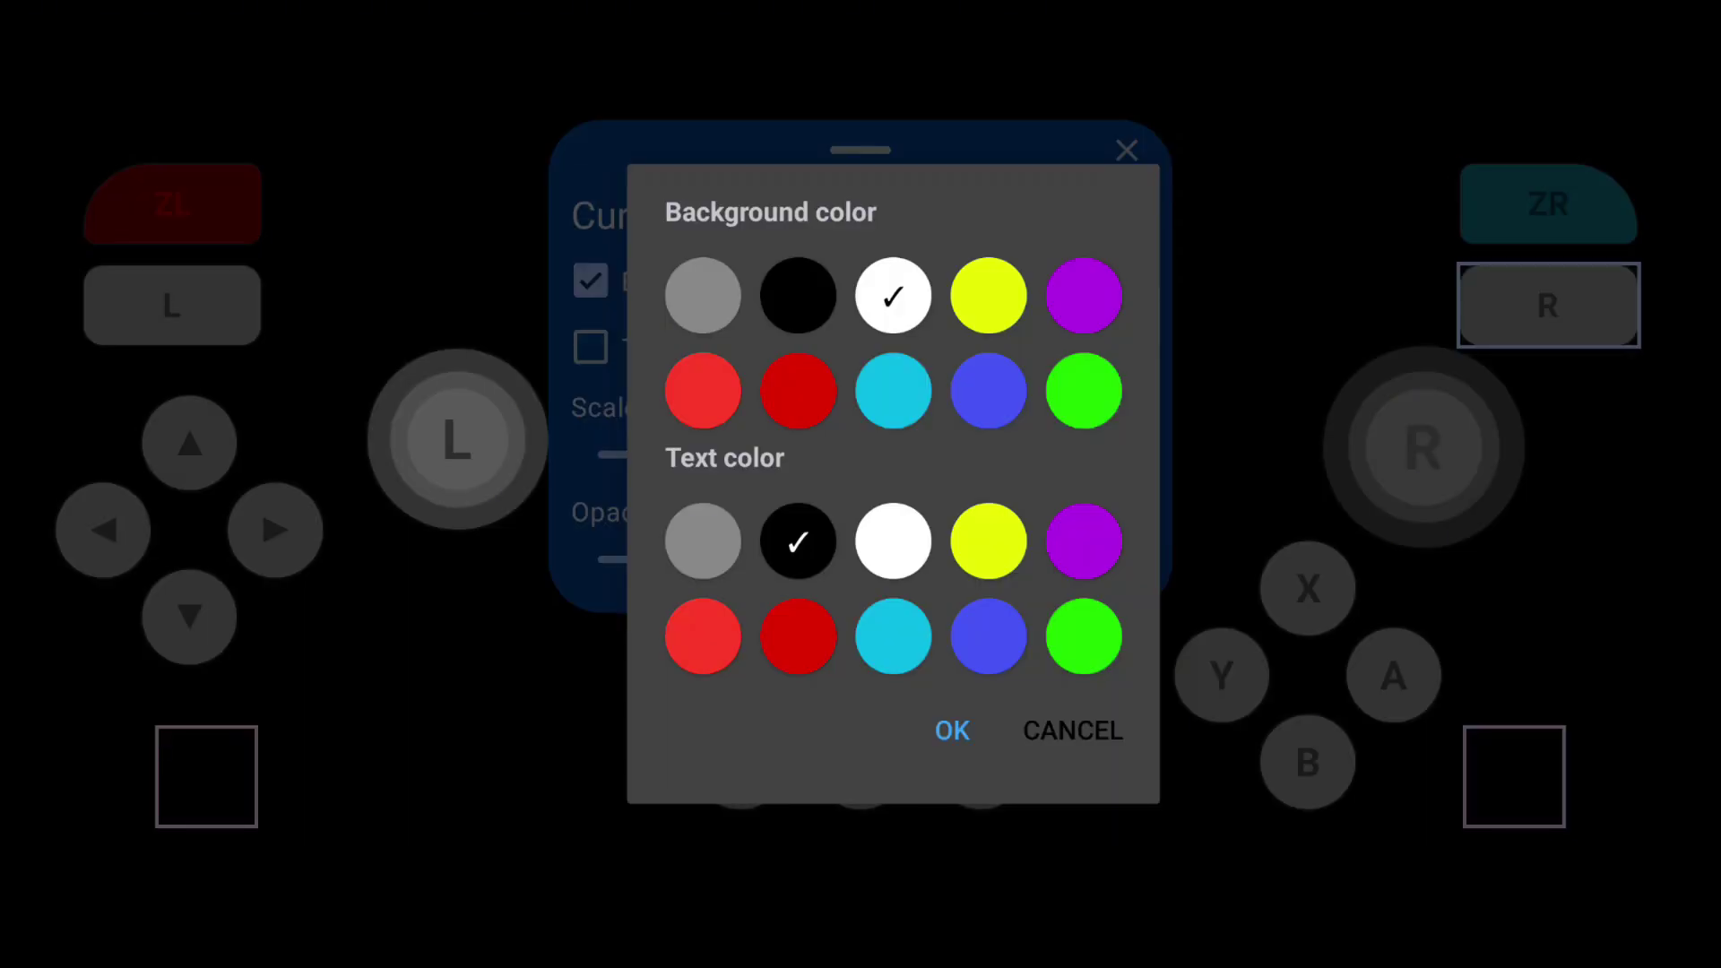
pyautogui.click(990, 541)
pyautogui.click(954, 731)
pyautogui.click(922, 543)
pyautogui.click(990, 297)
pyautogui.click(953, 731)
pyautogui.click(173, 306)
pyautogui.click(922, 543)
pyautogui.click(953, 730)
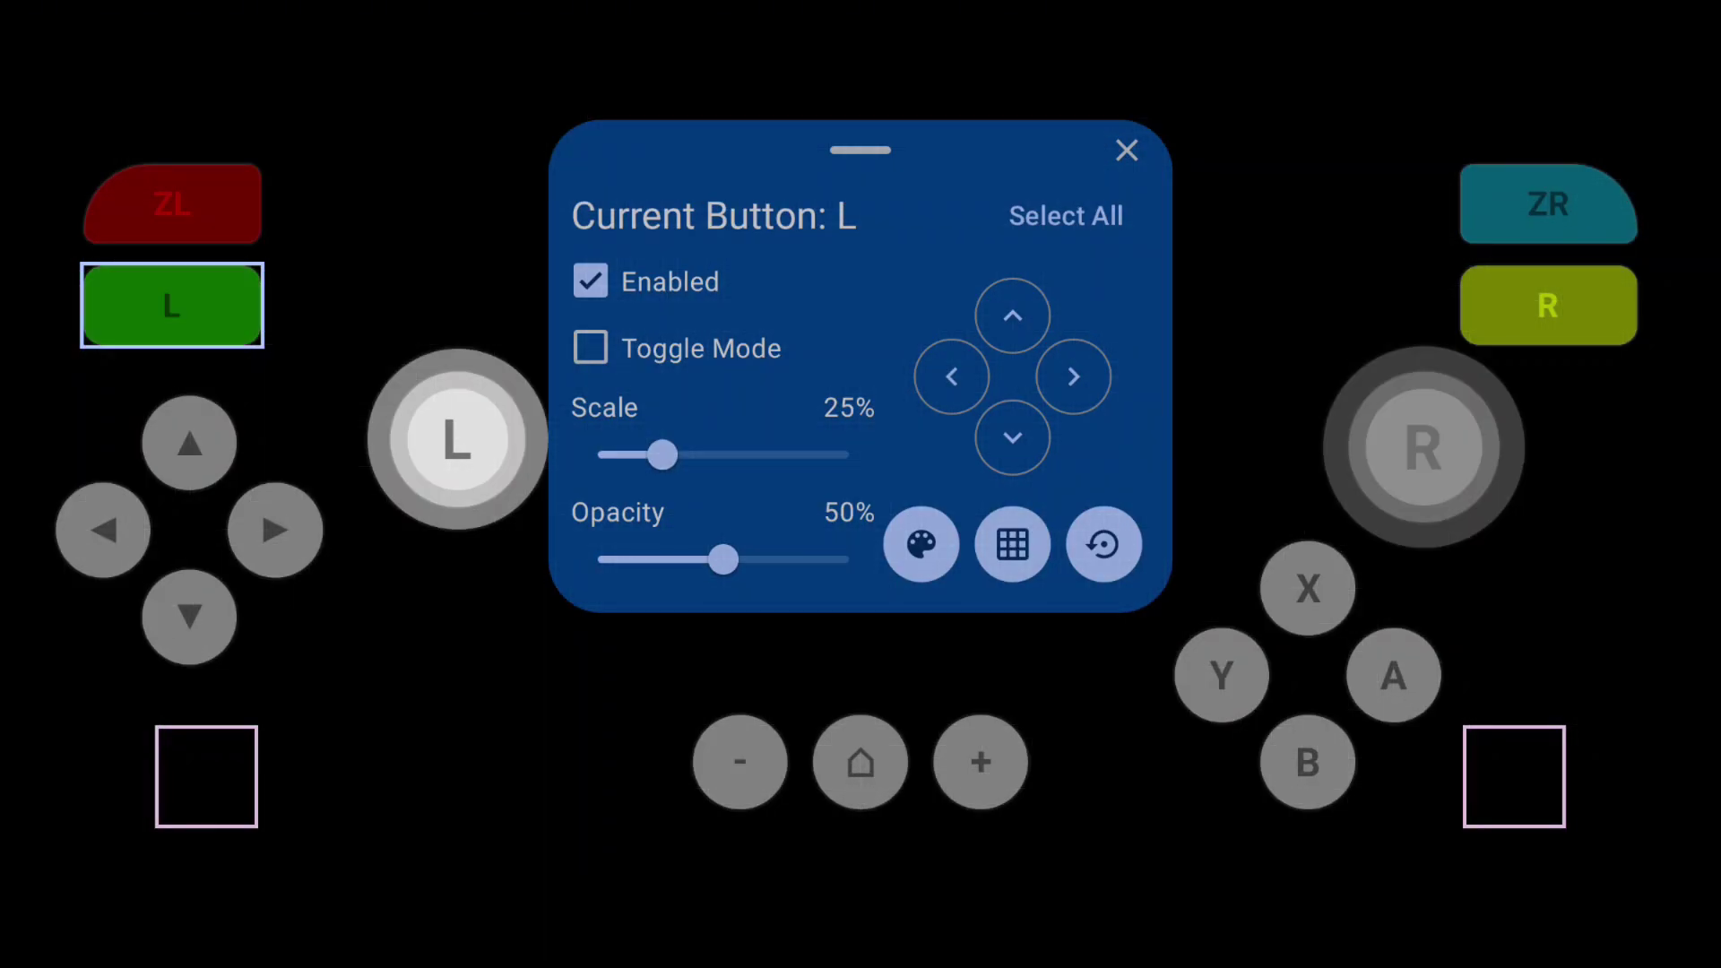
pyautogui.click(1128, 150)
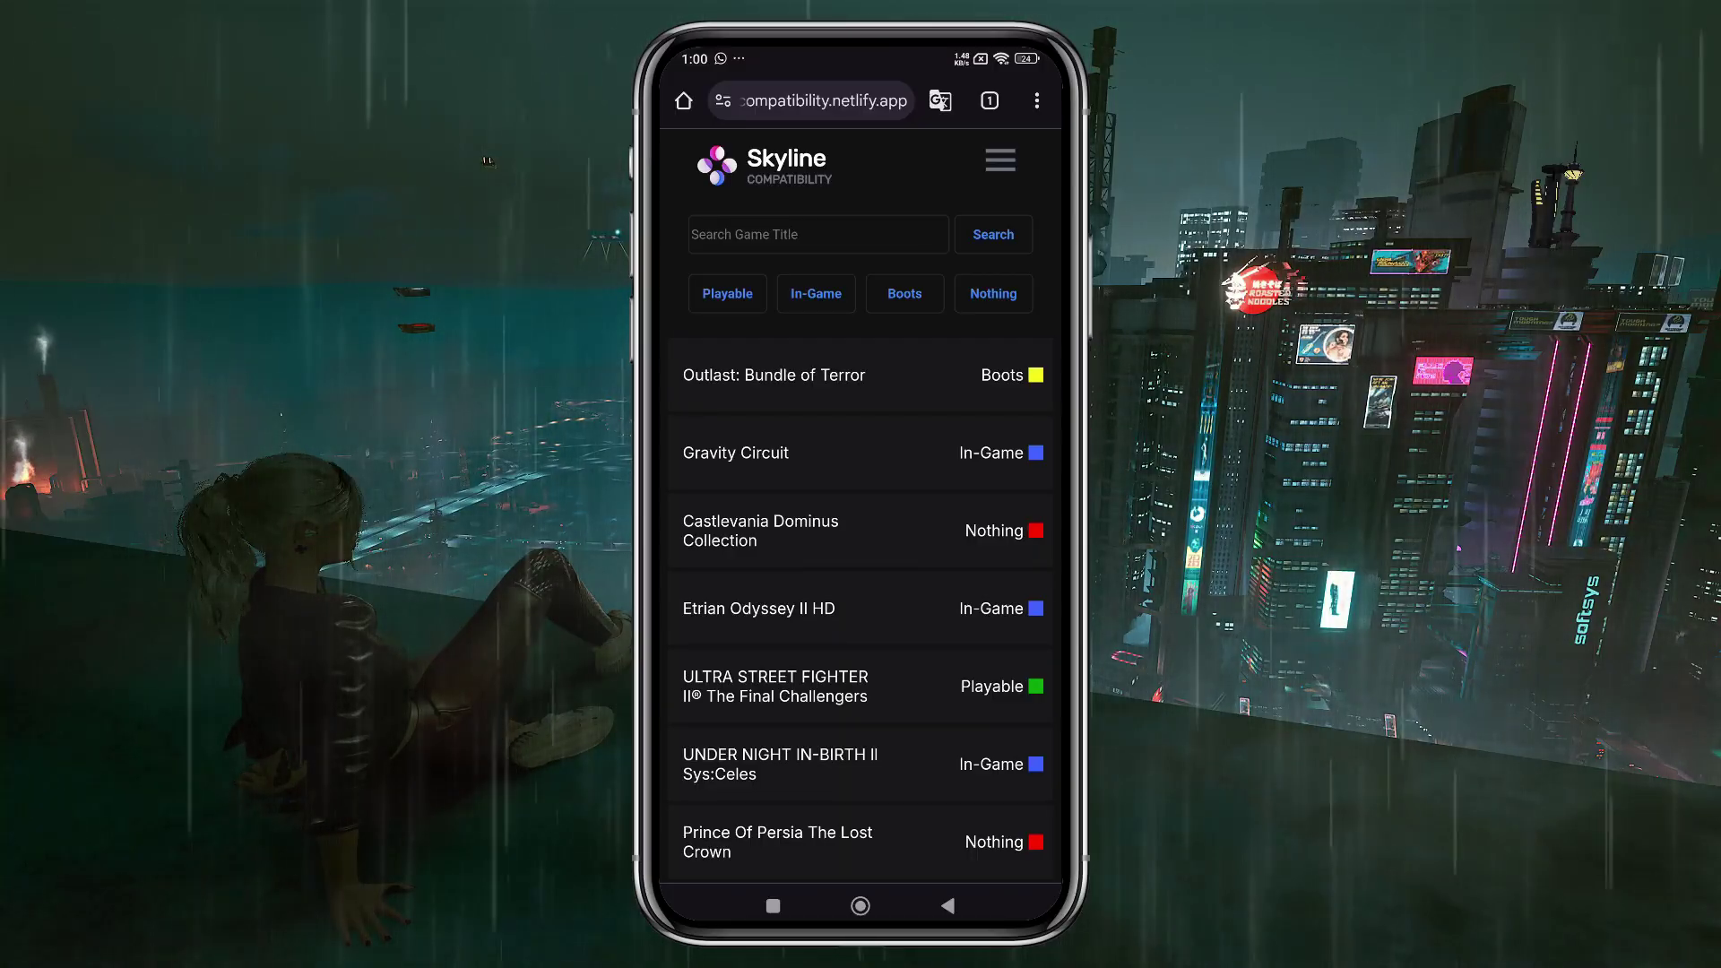
# - Filter the Skyline compatibility list to Playable titles only
pyautogui.click(728, 293)
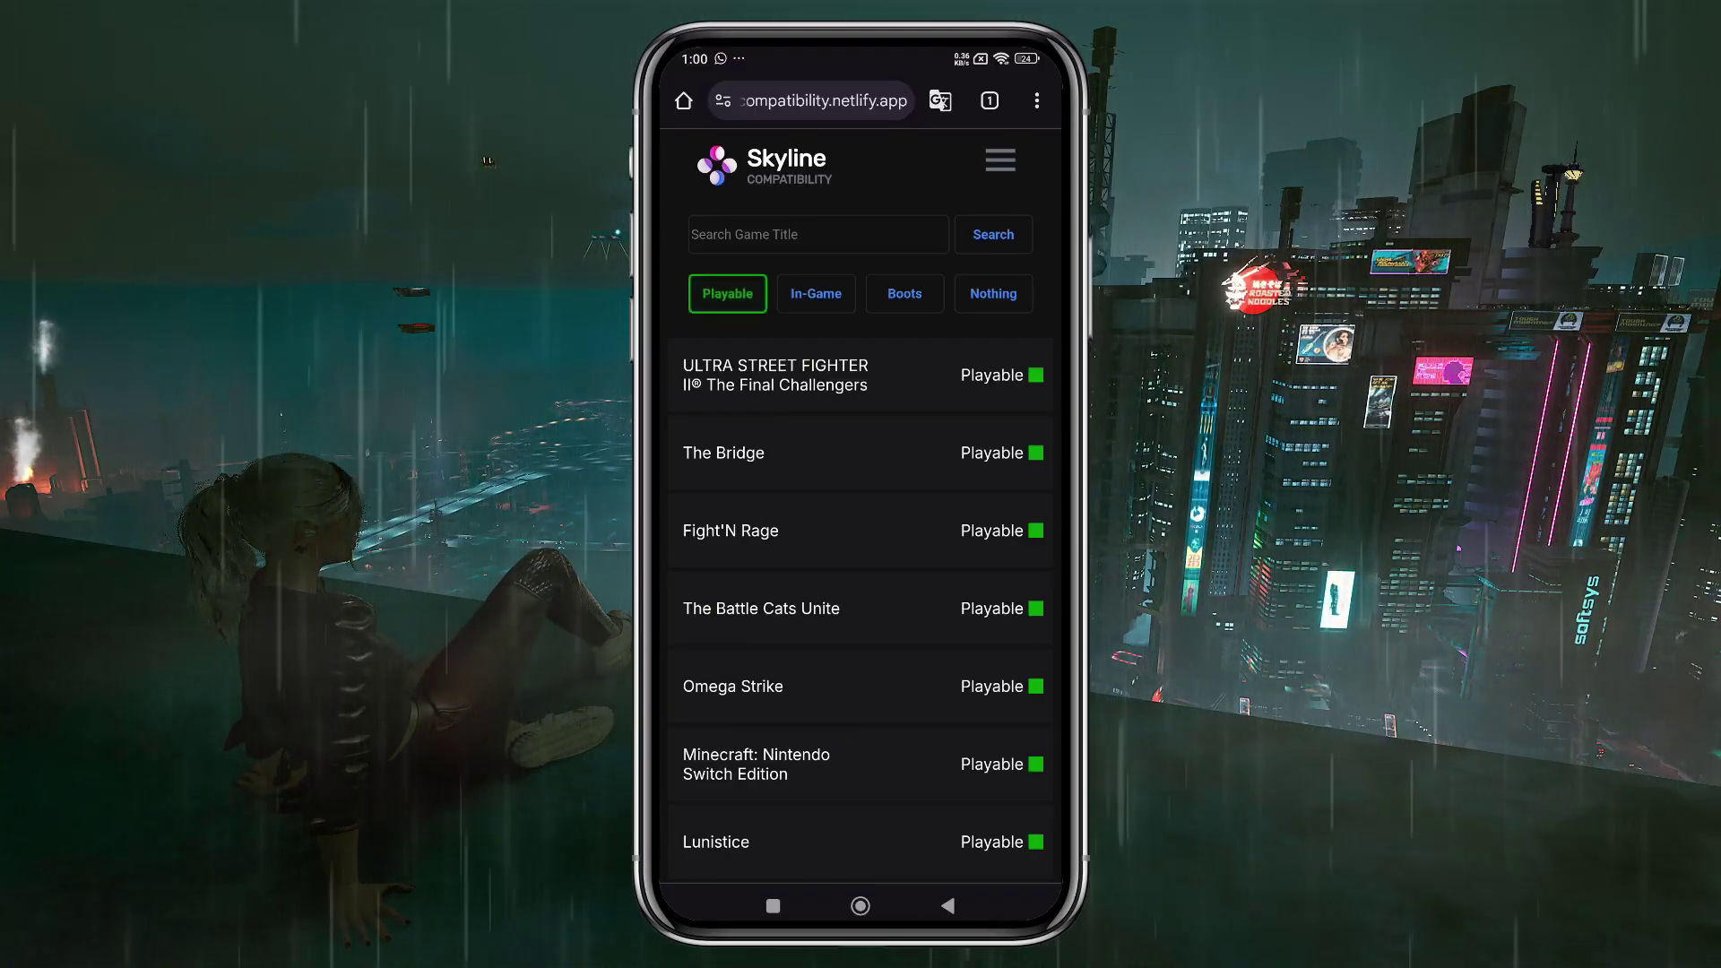
pyautogui.scroll(-3, 861, 538)
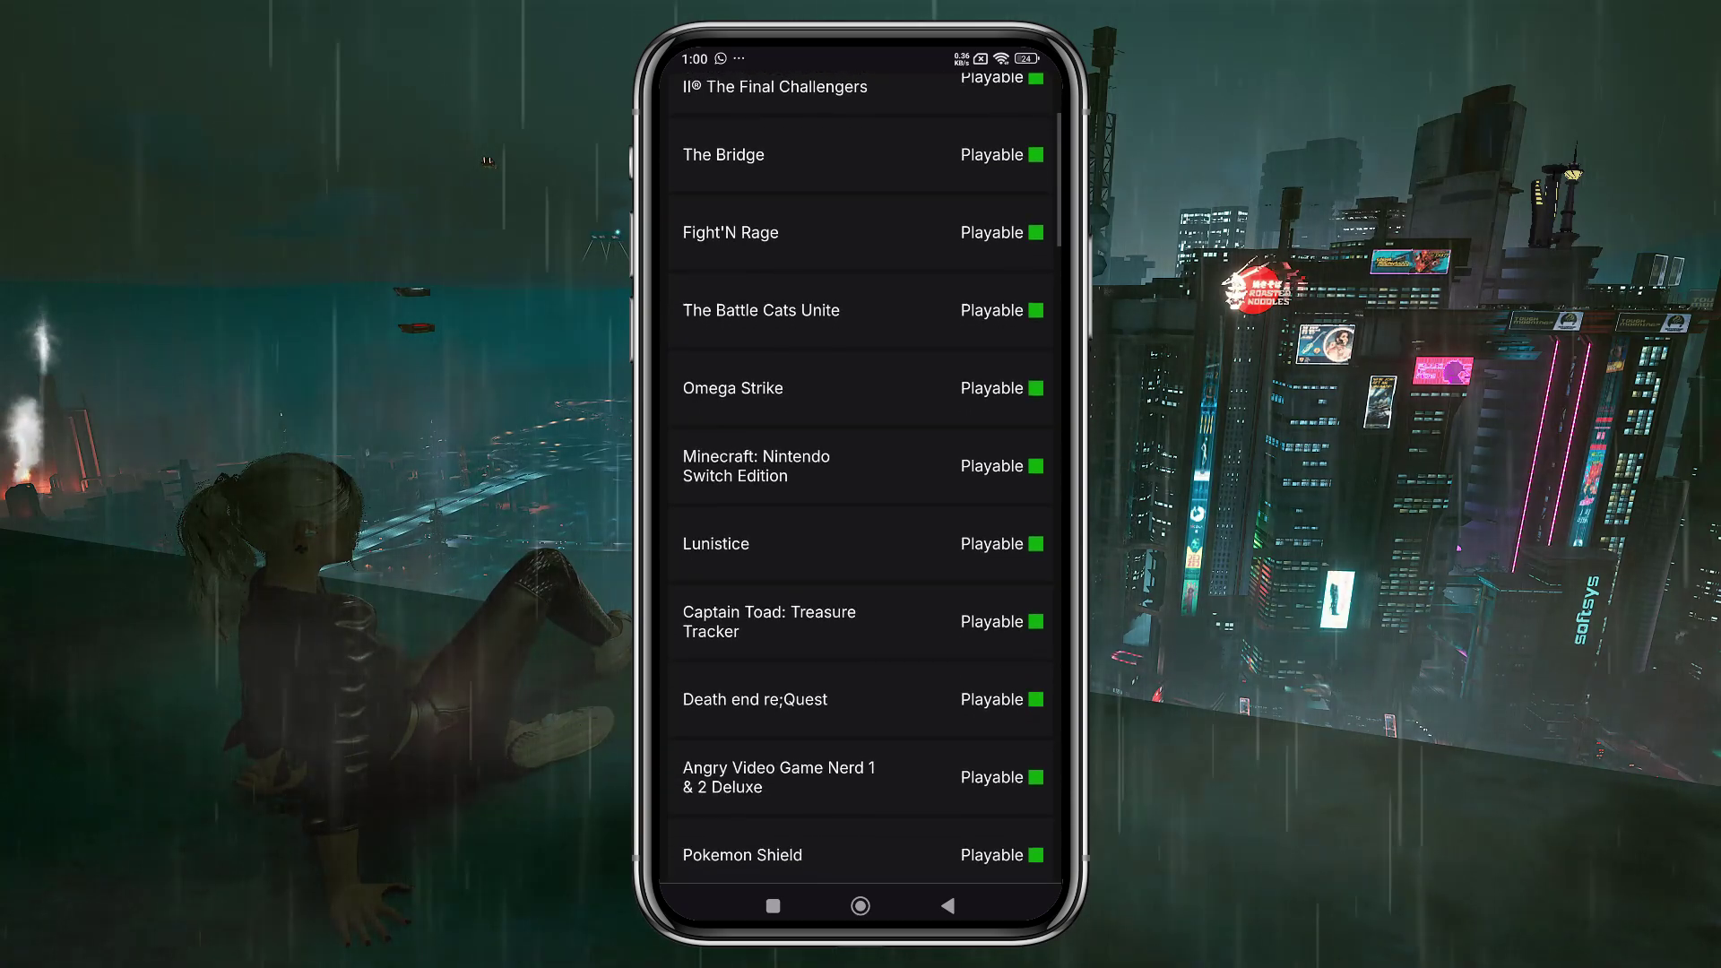
pyautogui.scroll(-10, 862, 484)
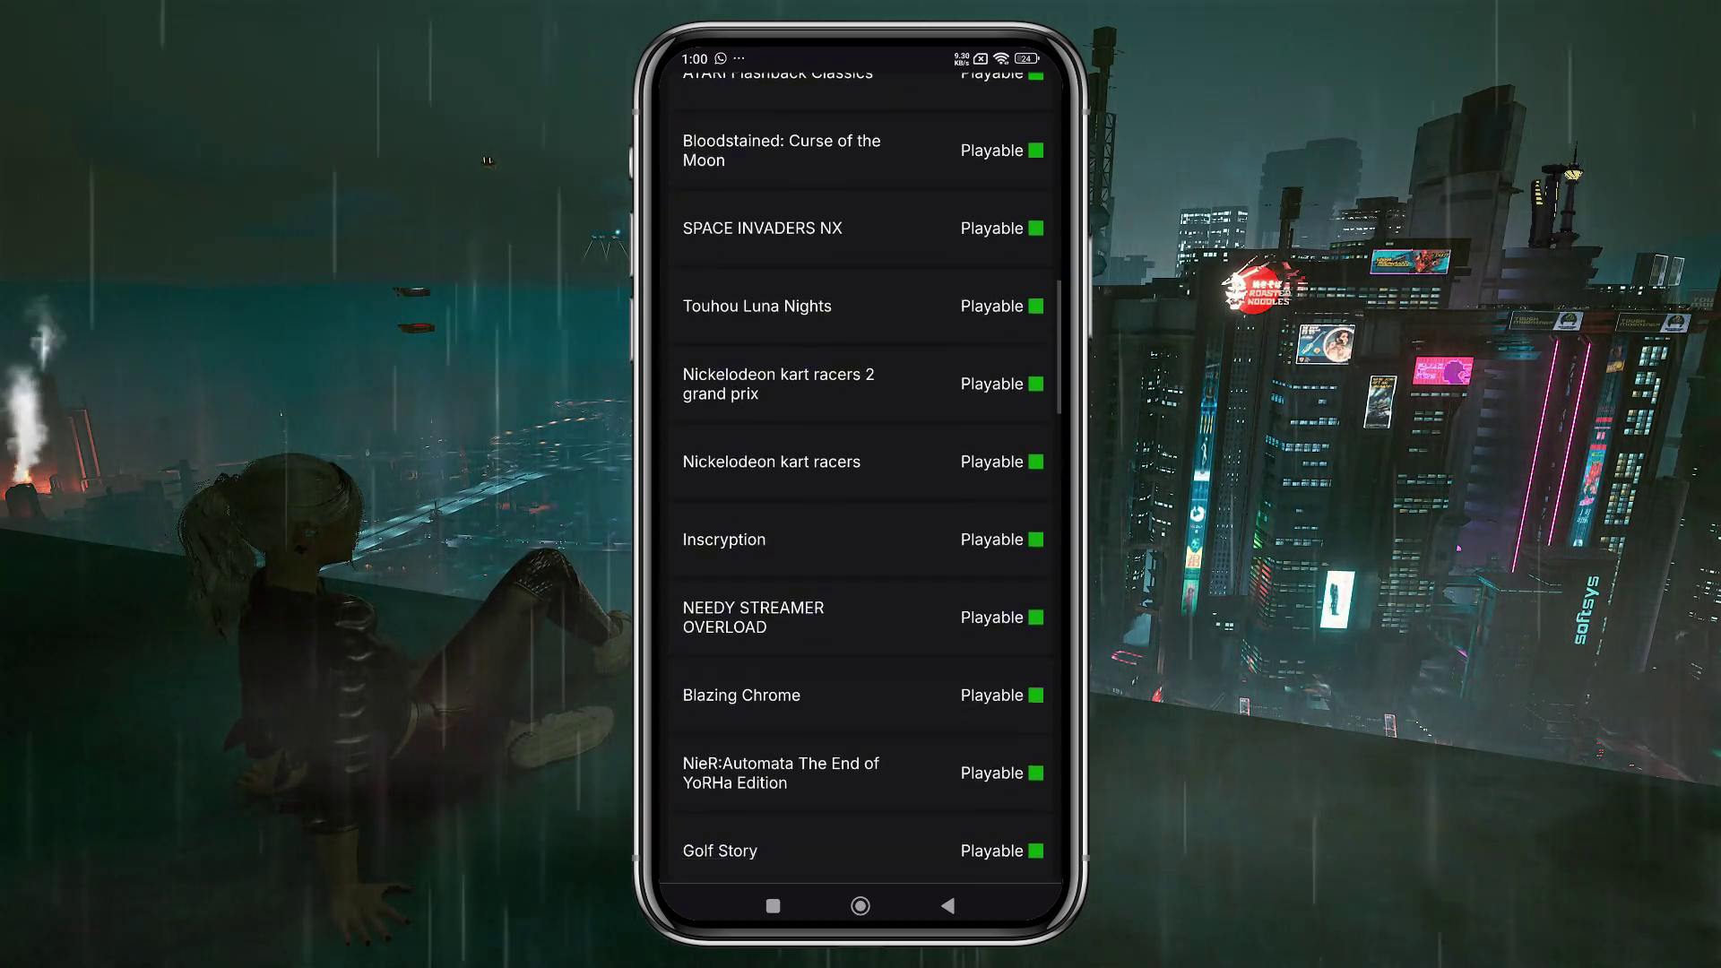
pyautogui.scroll(-5, 861, 484)
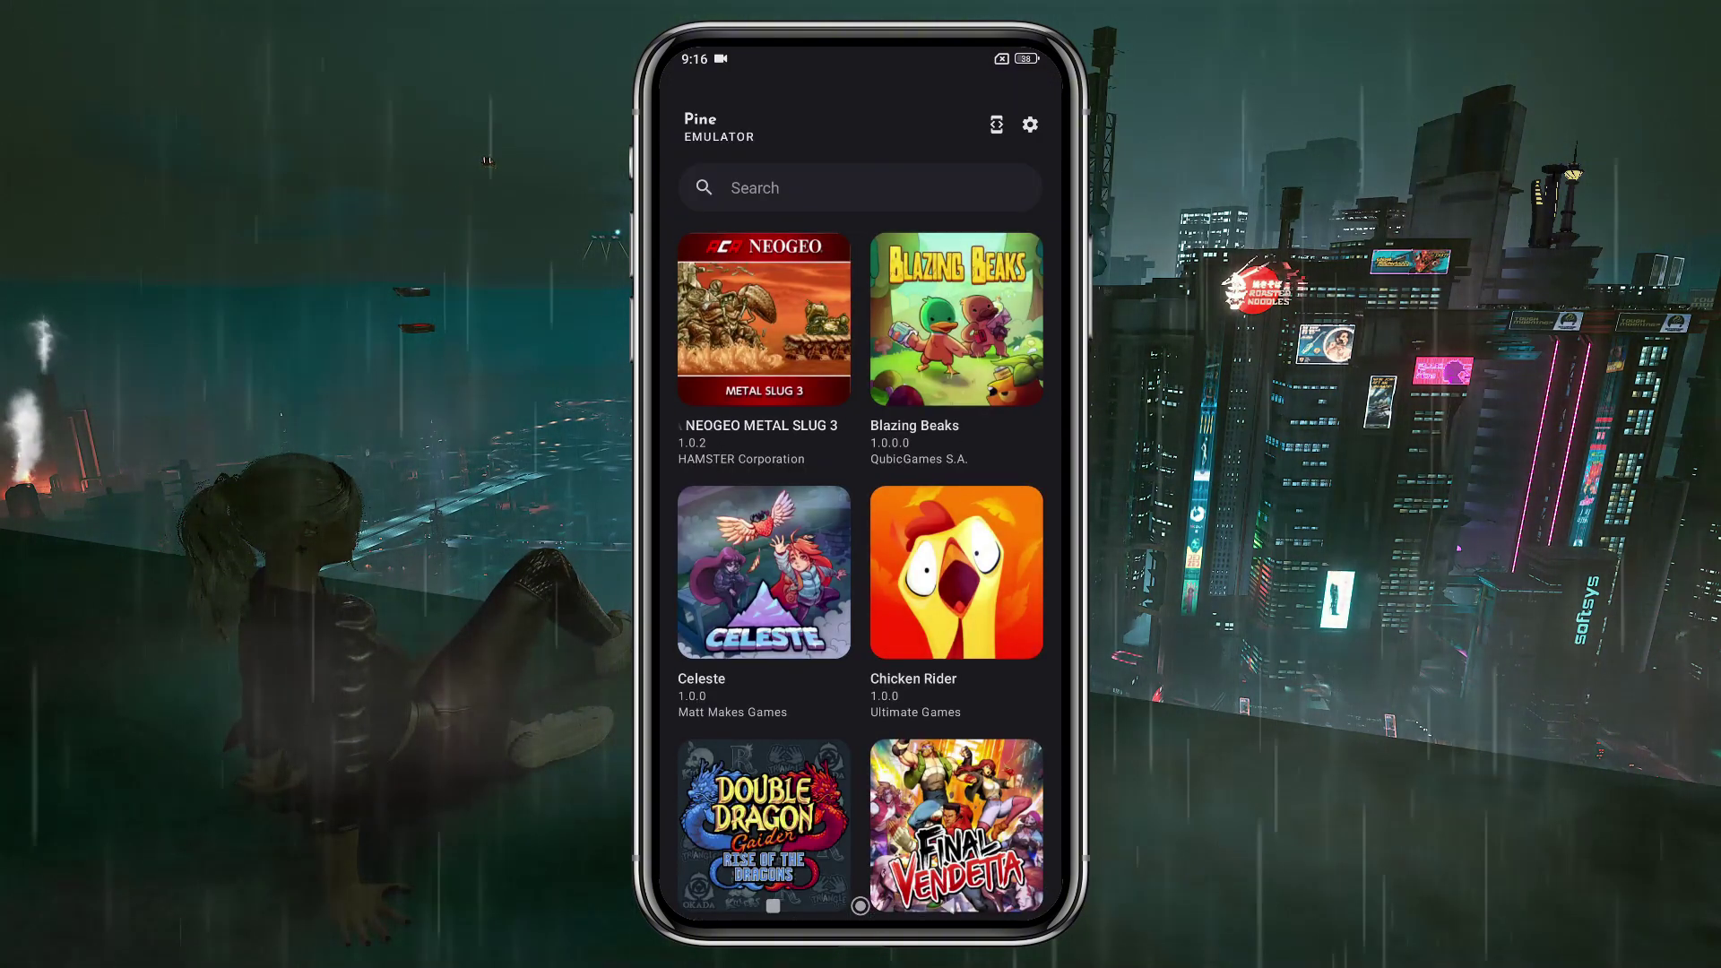
pyautogui.scroll(-2, 862, 485)
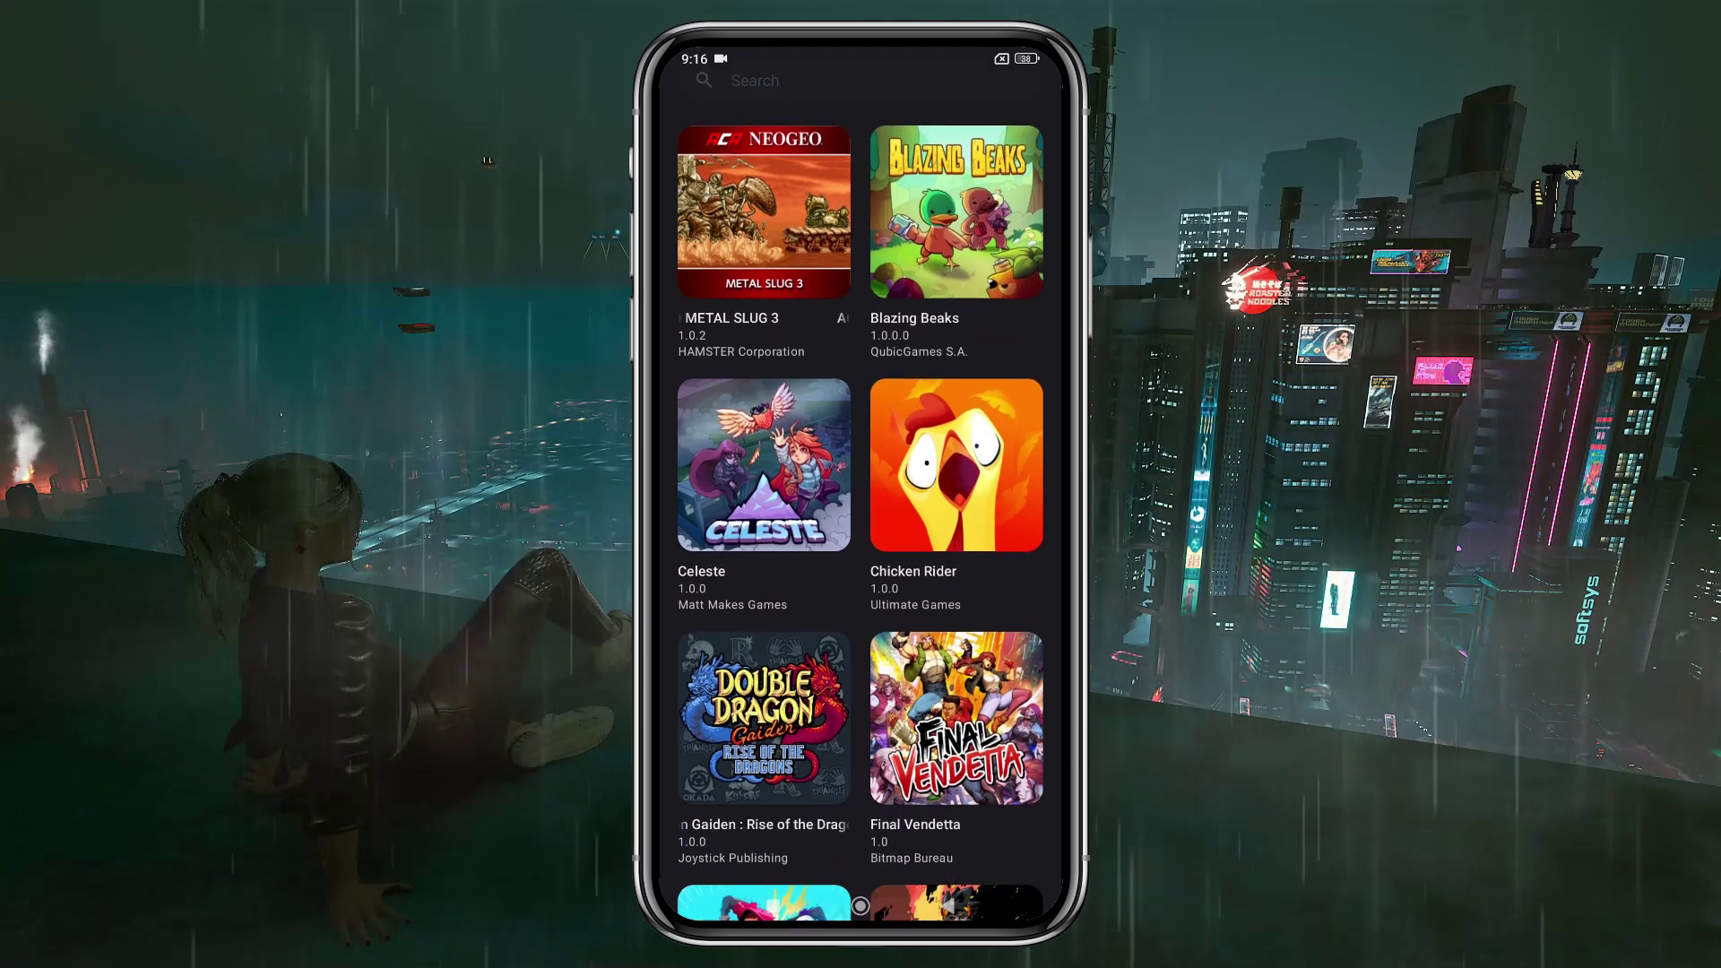
pyautogui.scroll(-3, 862, 484)
pyautogui.scroll(-1, 861, 485)
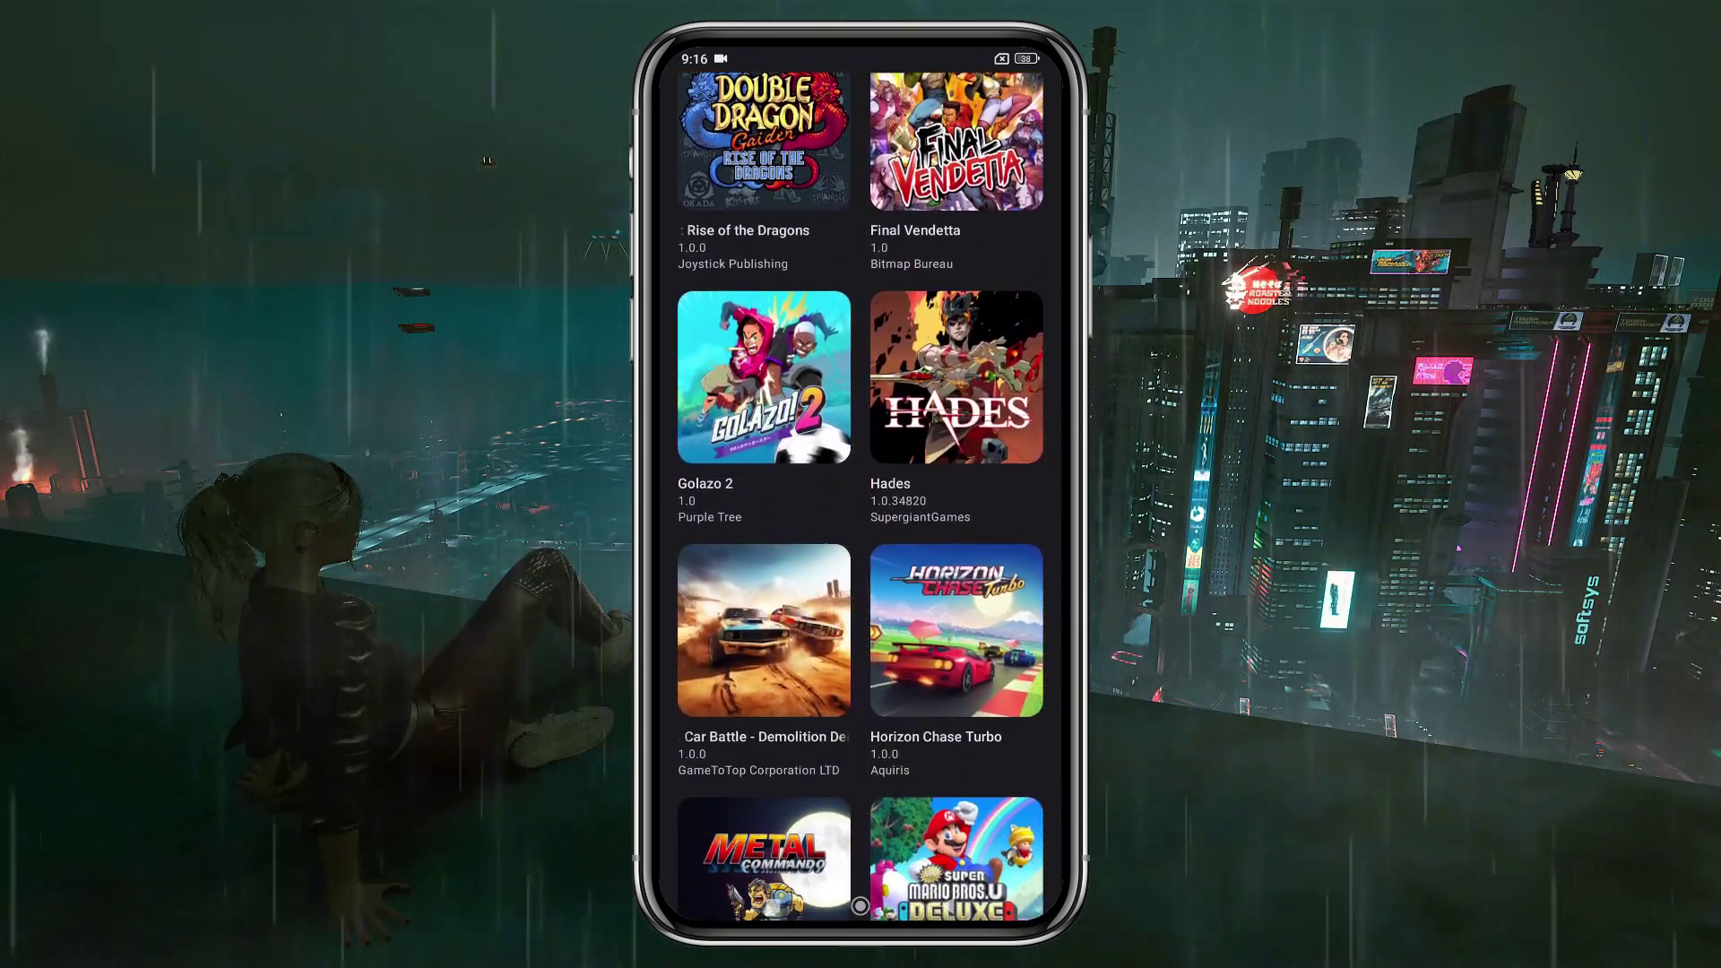
pyautogui.scroll(-1, 861, 484)
pyautogui.scroll(-1, 861, 485)
pyautogui.scroll(-1, 861, 485)
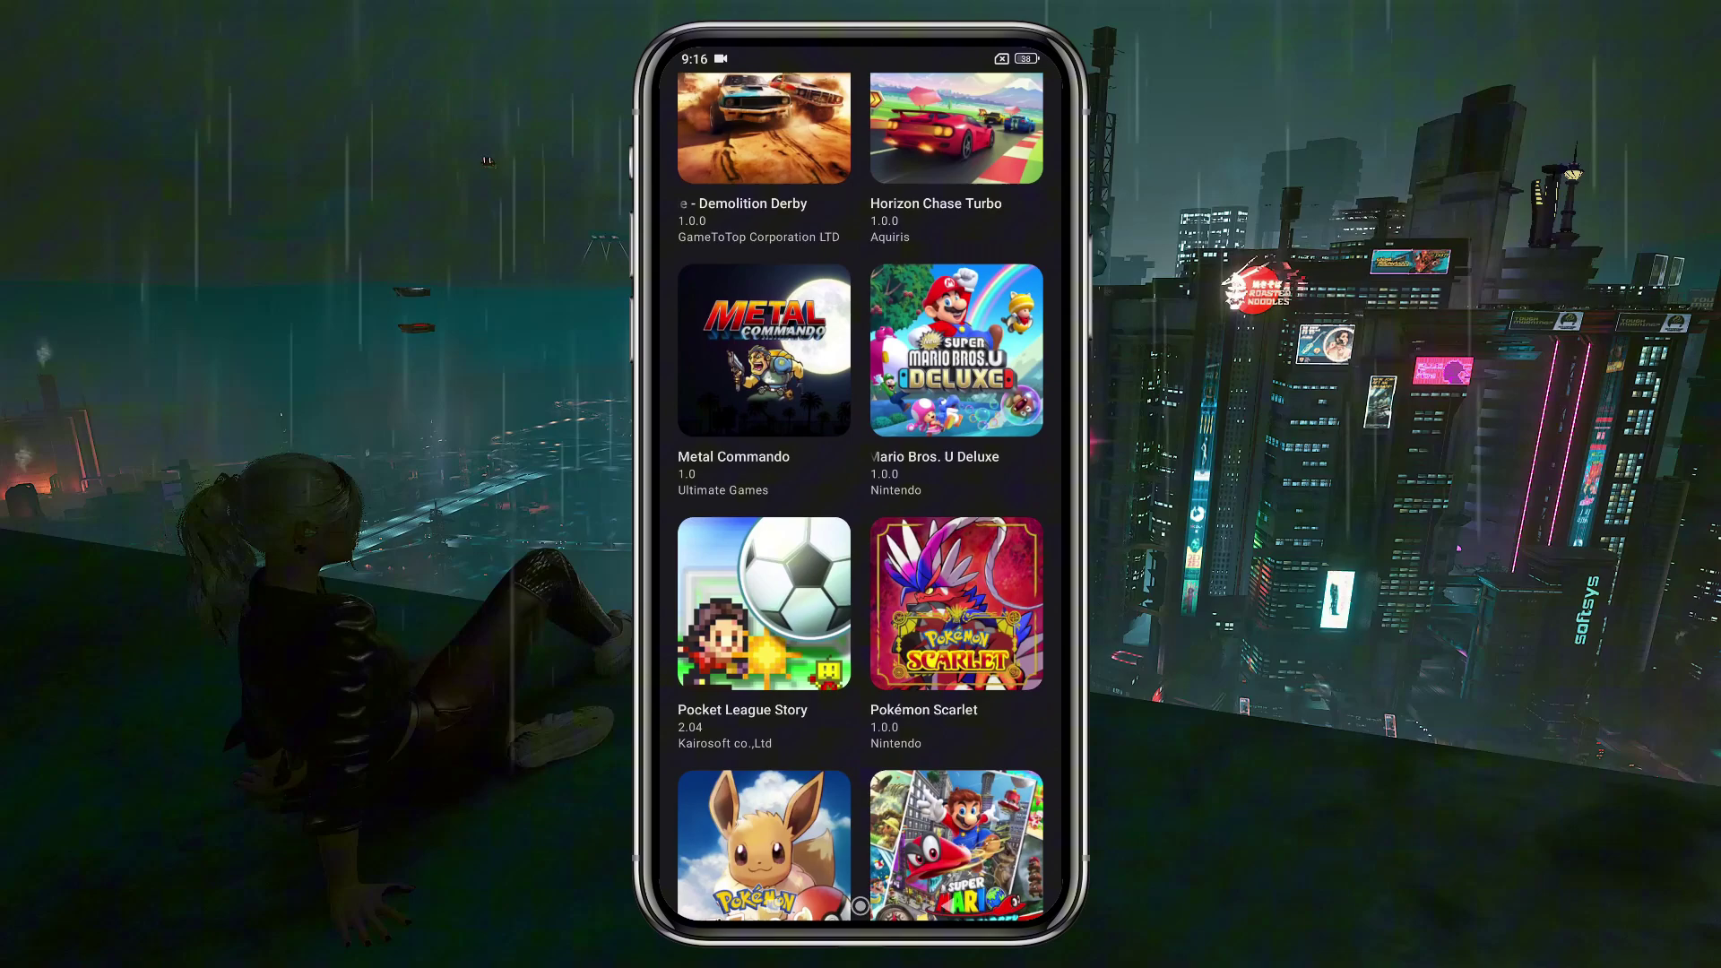
pyautogui.scroll(-2, 862, 485)
pyautogui.scroll(-2, 862, 484)
pyautogui.scroll(-1, 861, 484)
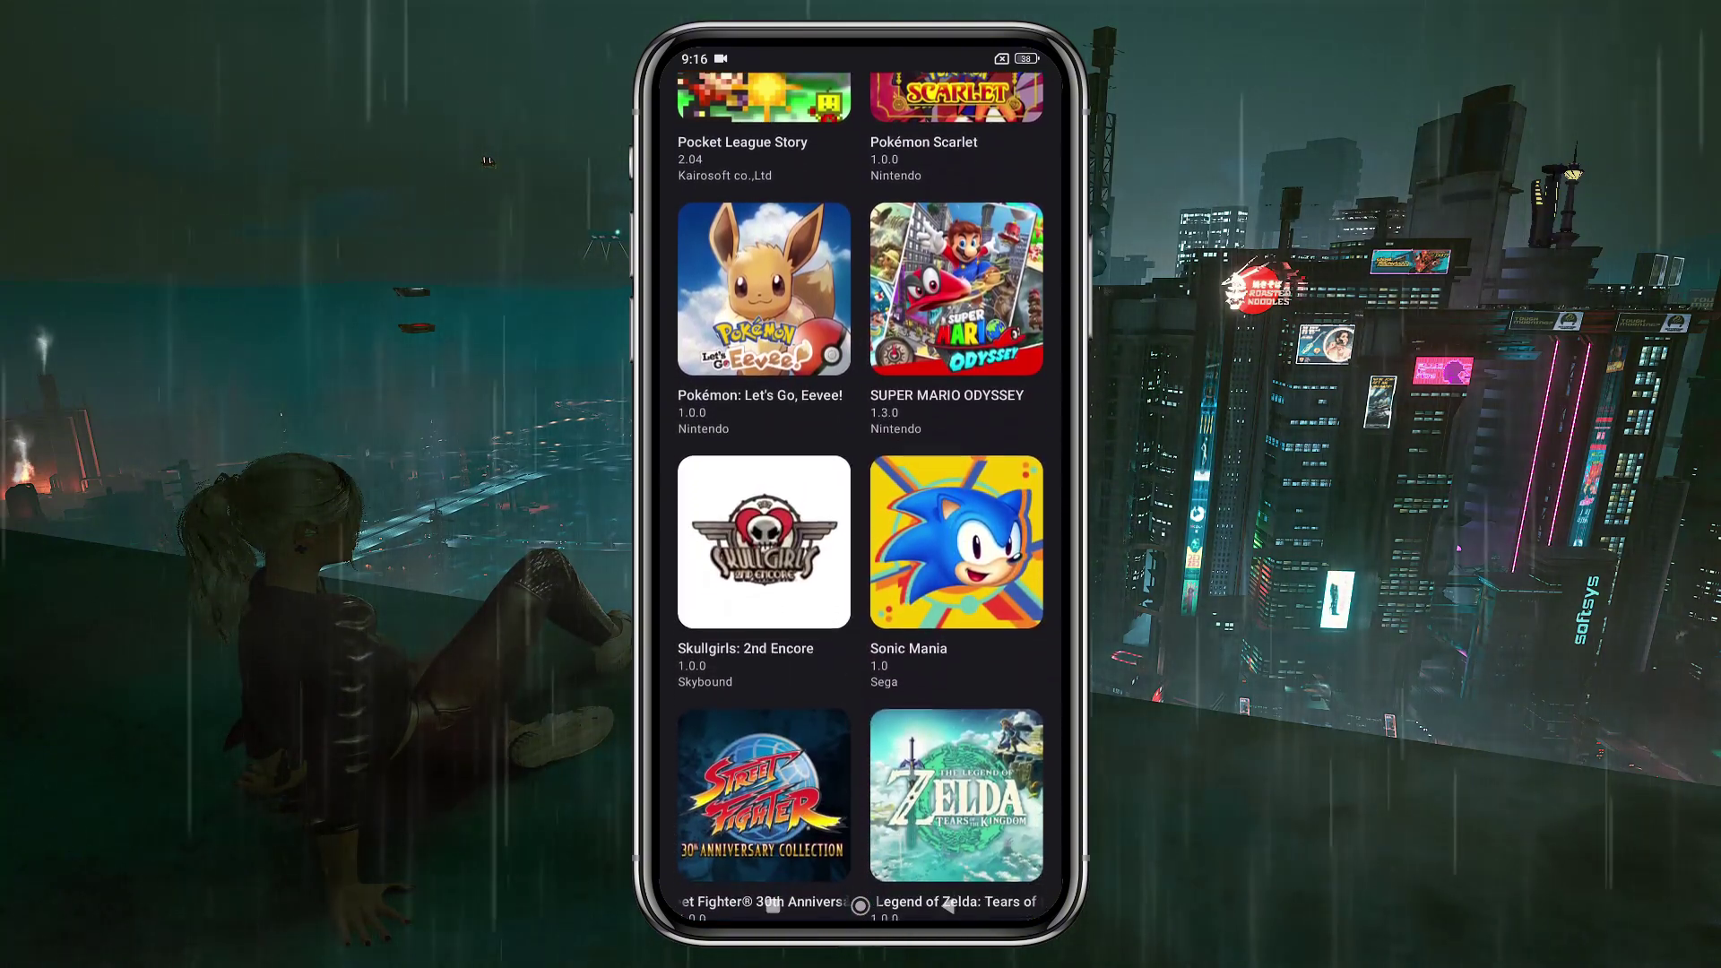
pyautogui.scroll(-1, 861, 485)
pyautogui.scroll(-2, 861, 484)
pyautogui.scroll(-1, 861, 485)
pyautogui.scroll(-1, 861, 484)
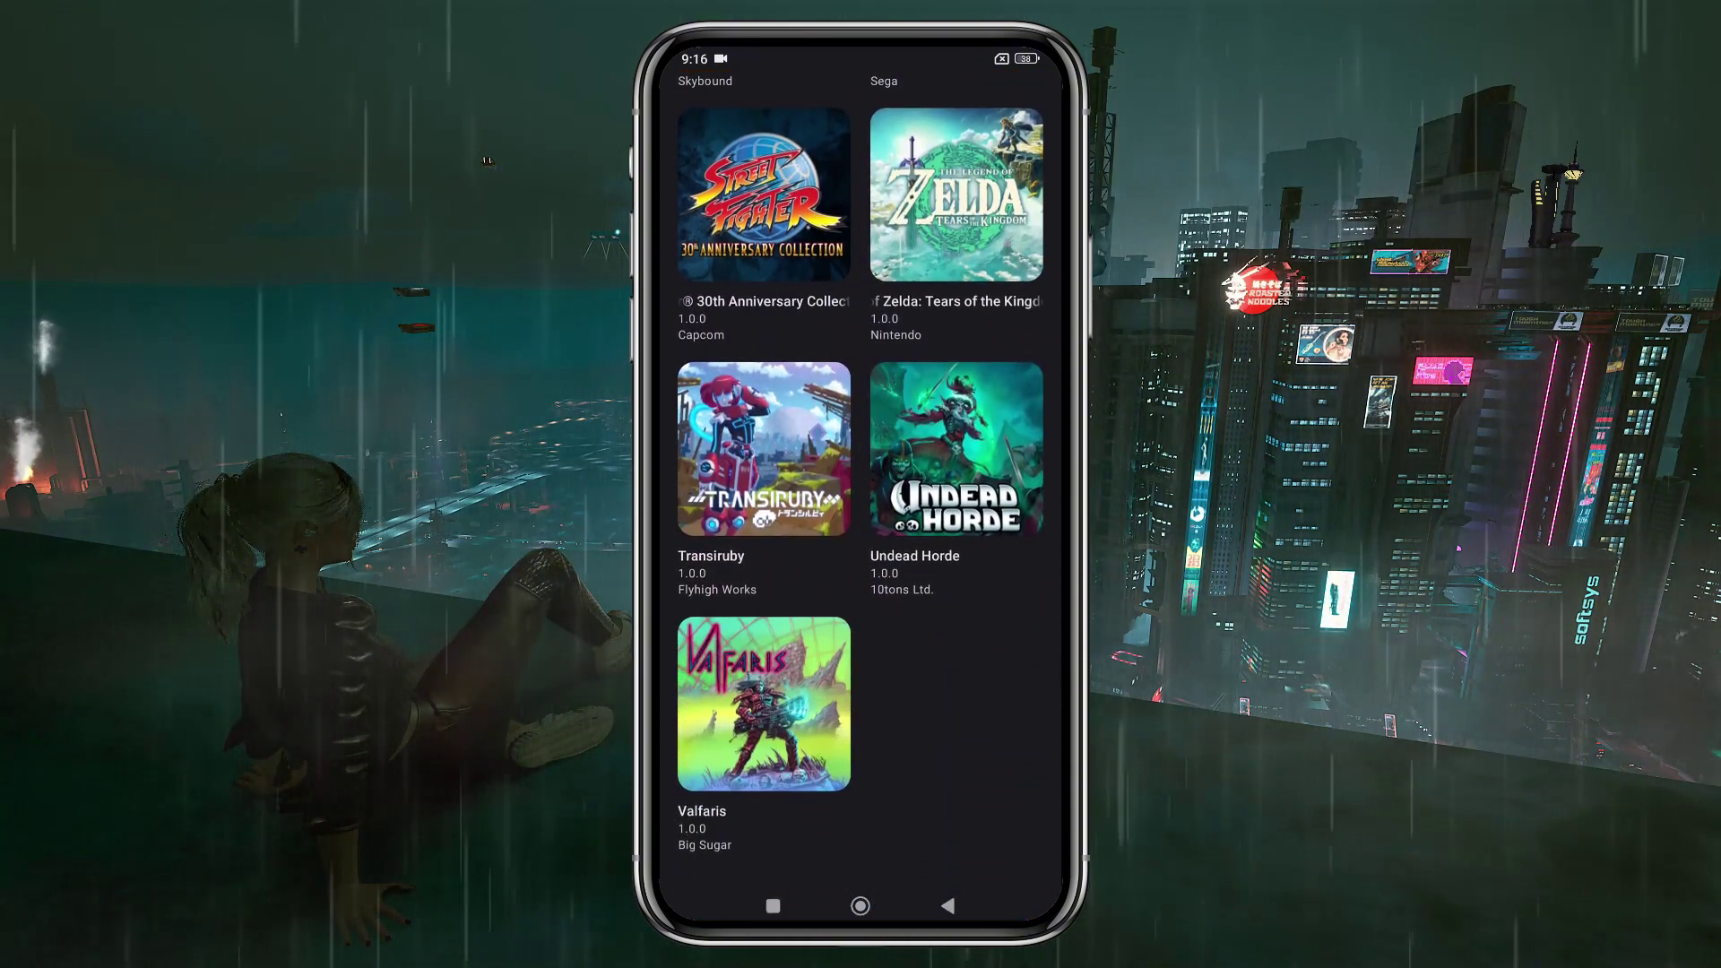
# - Launch Metal Slug 3 from the library and advance right through Level 4, shooting enemies
pyautogui.click(764, 705)
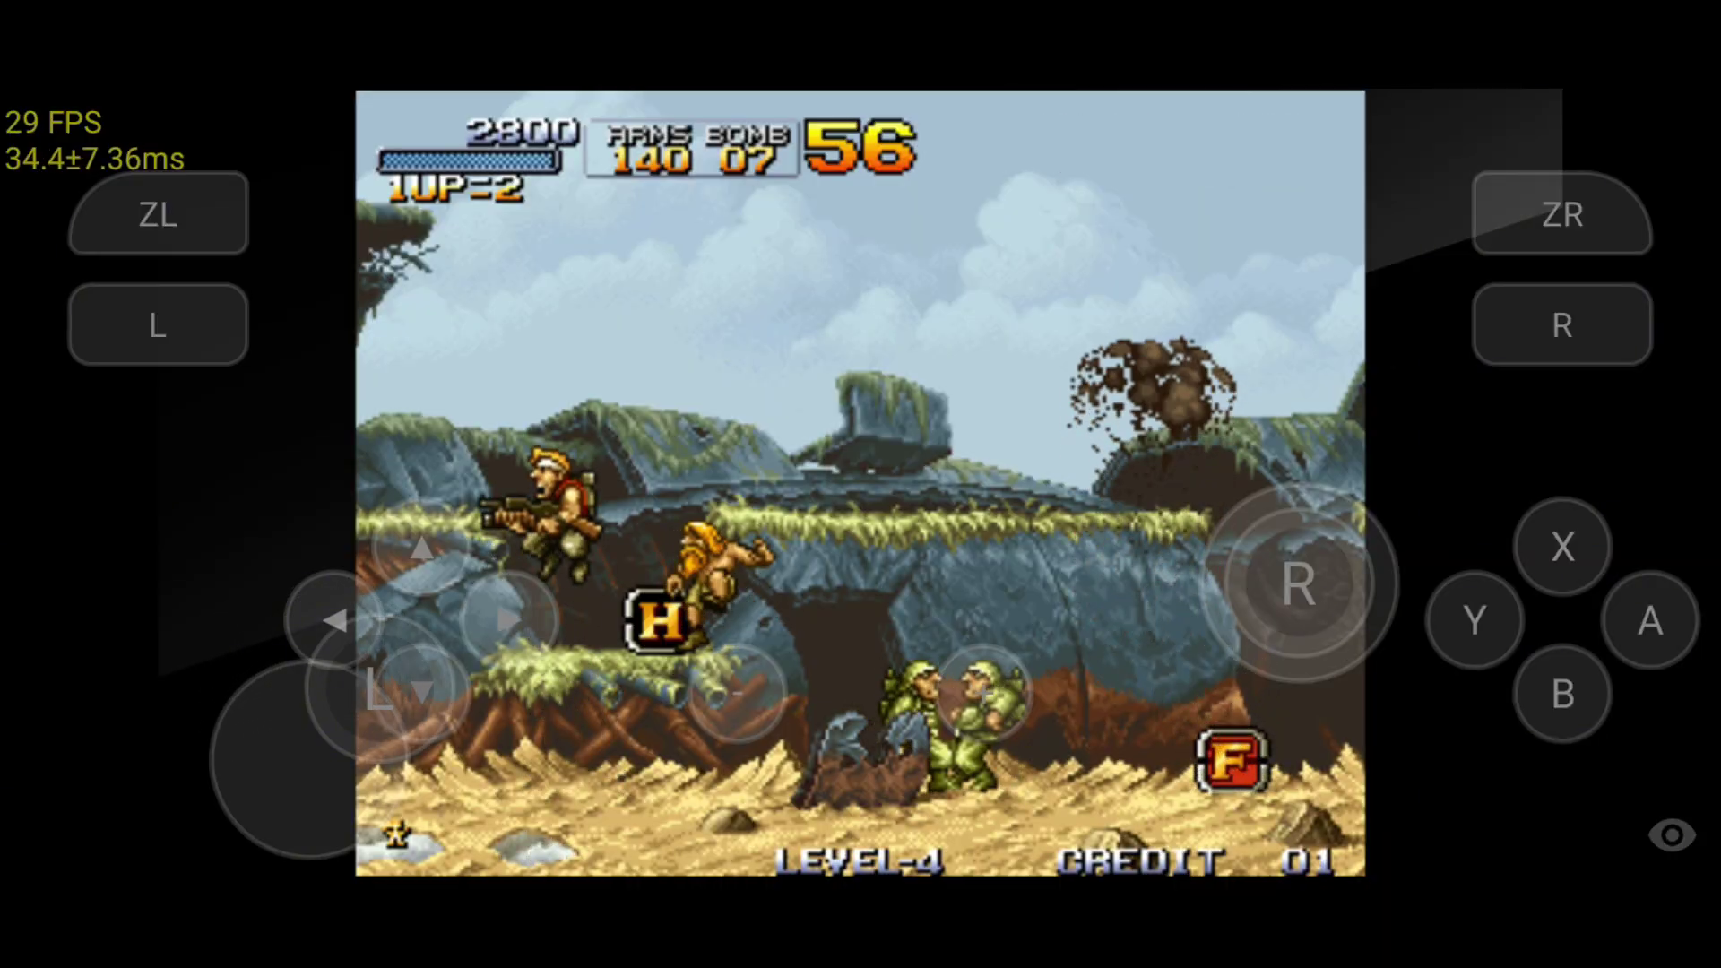
pyautogui.press('Right')
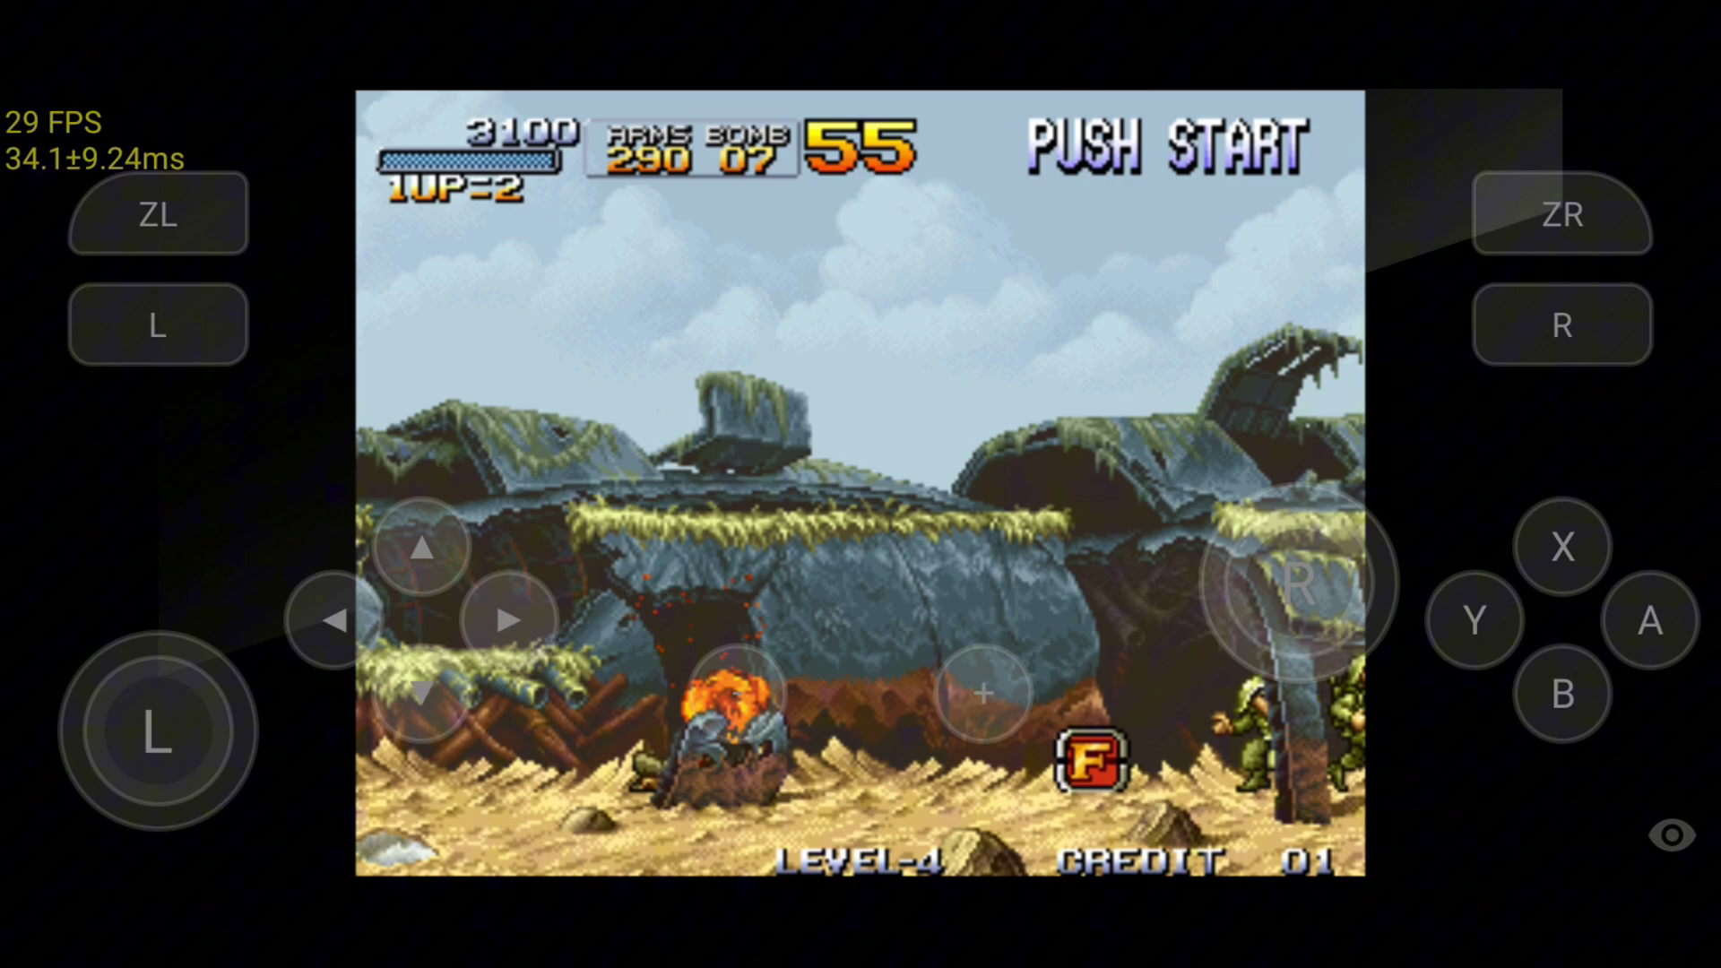
pyautogui.press('Right')
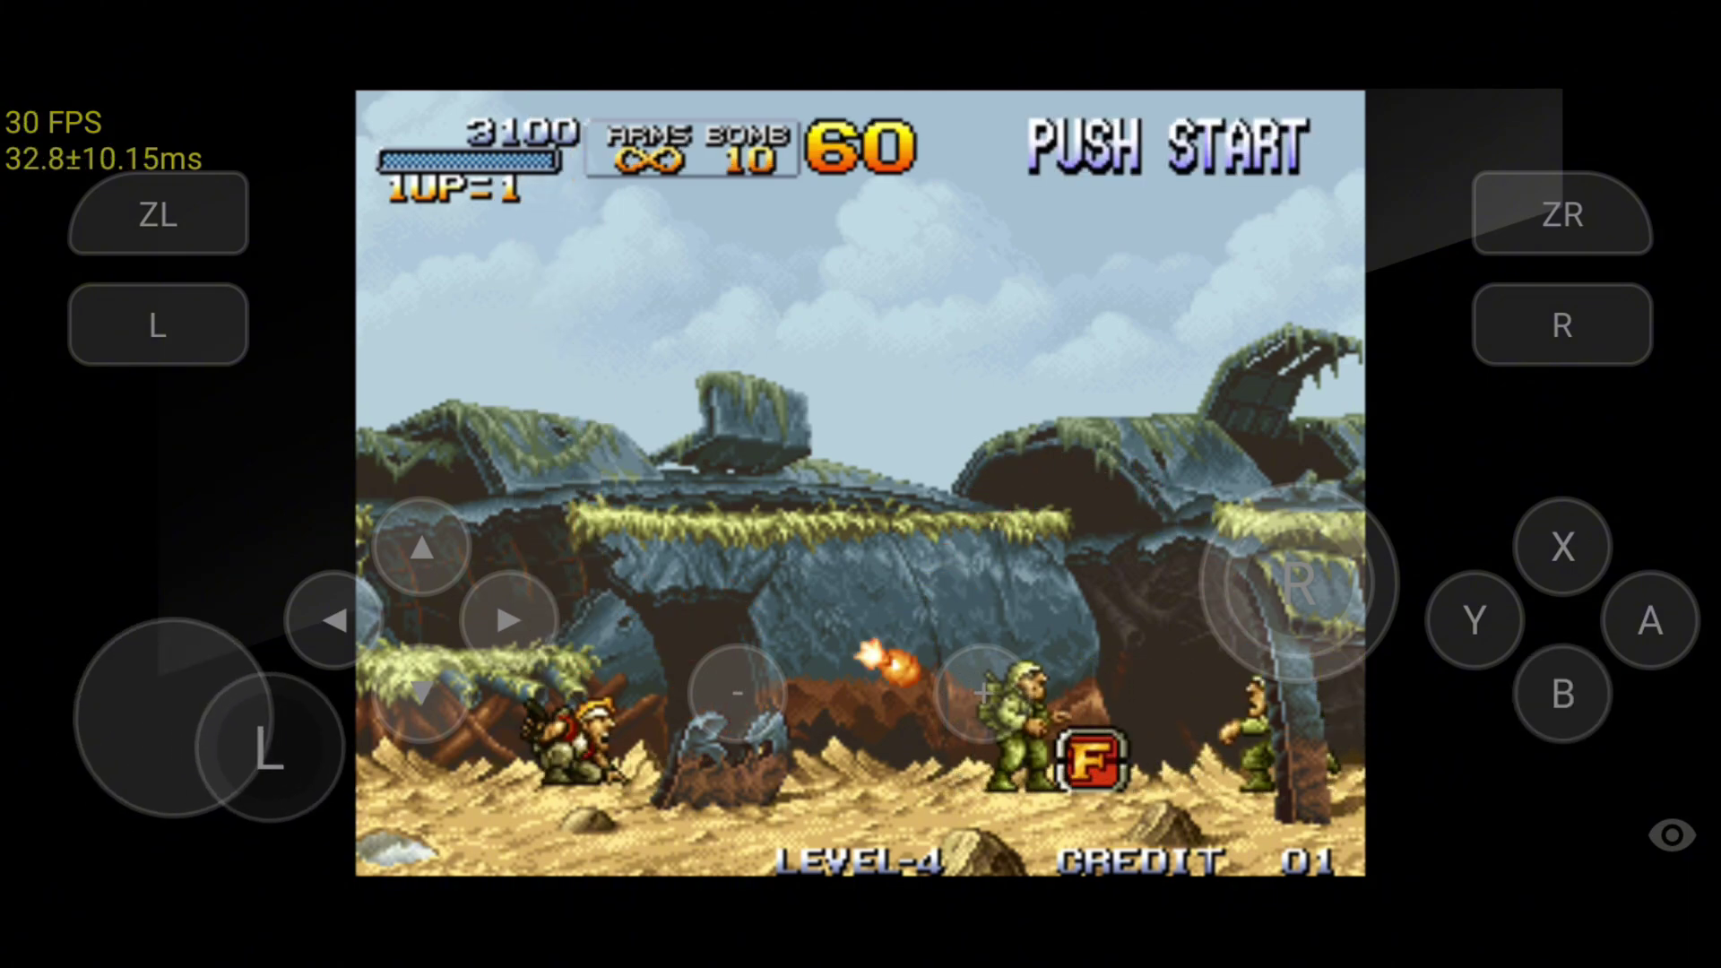
pyautogui.press('Right')
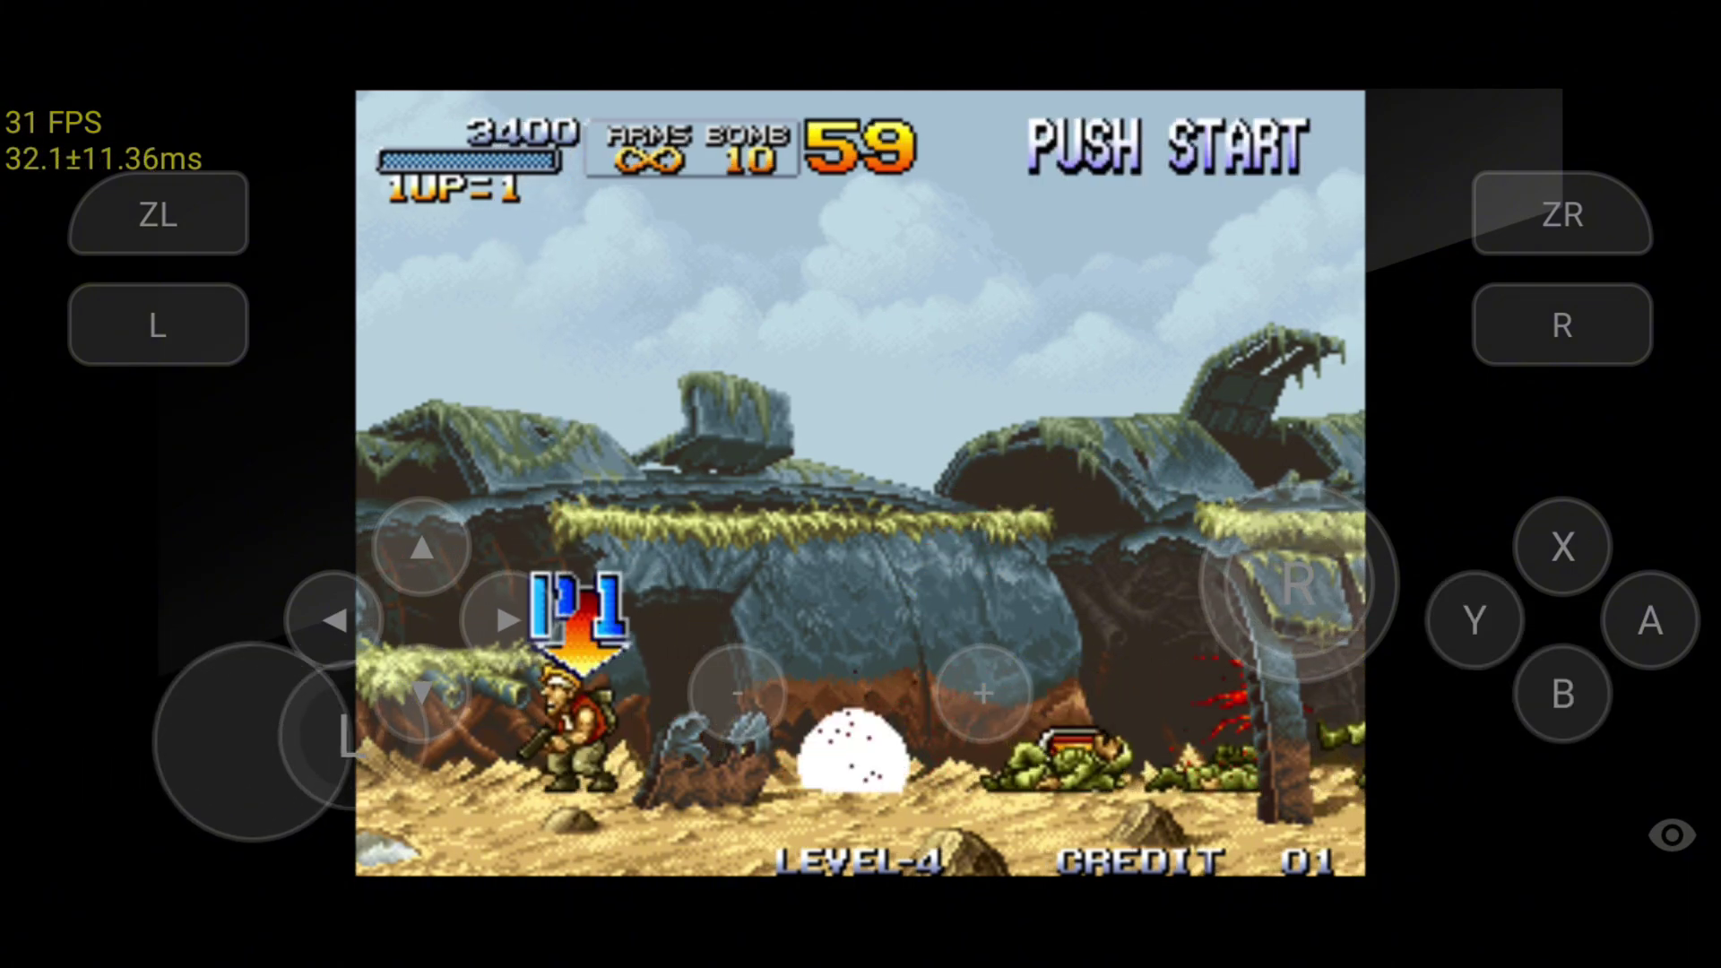
pyautogui.press('Right')
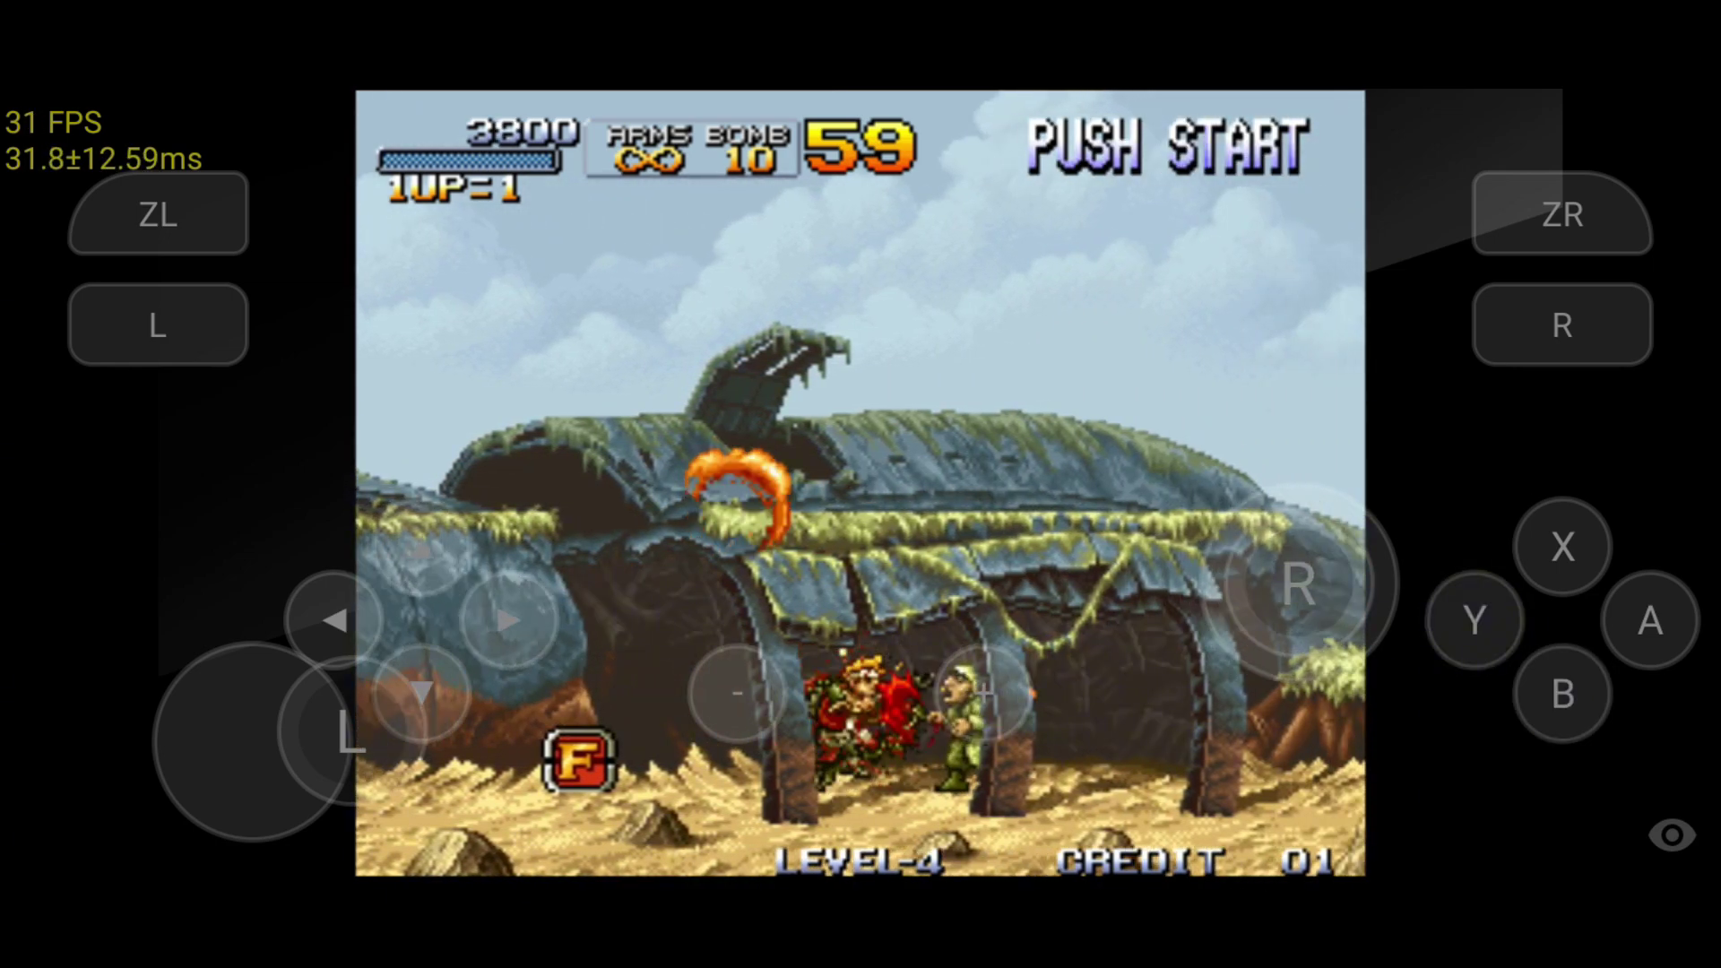
# - Fight in both directions past the wreck, pushing the score toward 4200
pyautogui.press('Left')
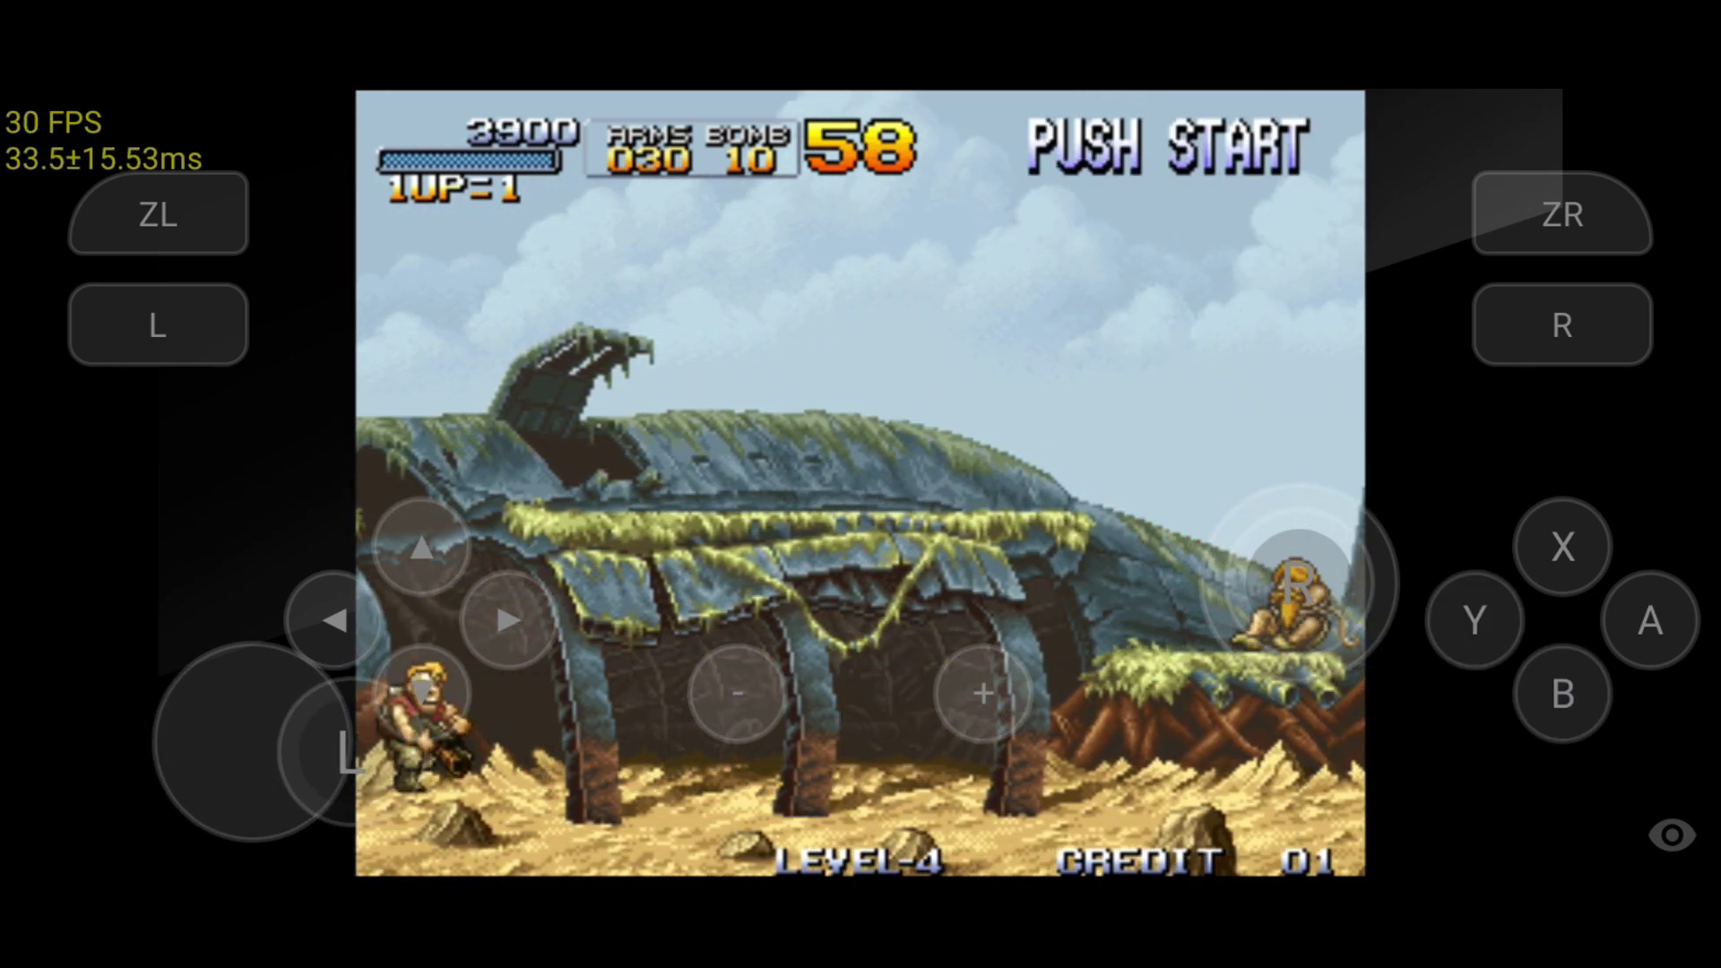
pyautogui.press('Right')
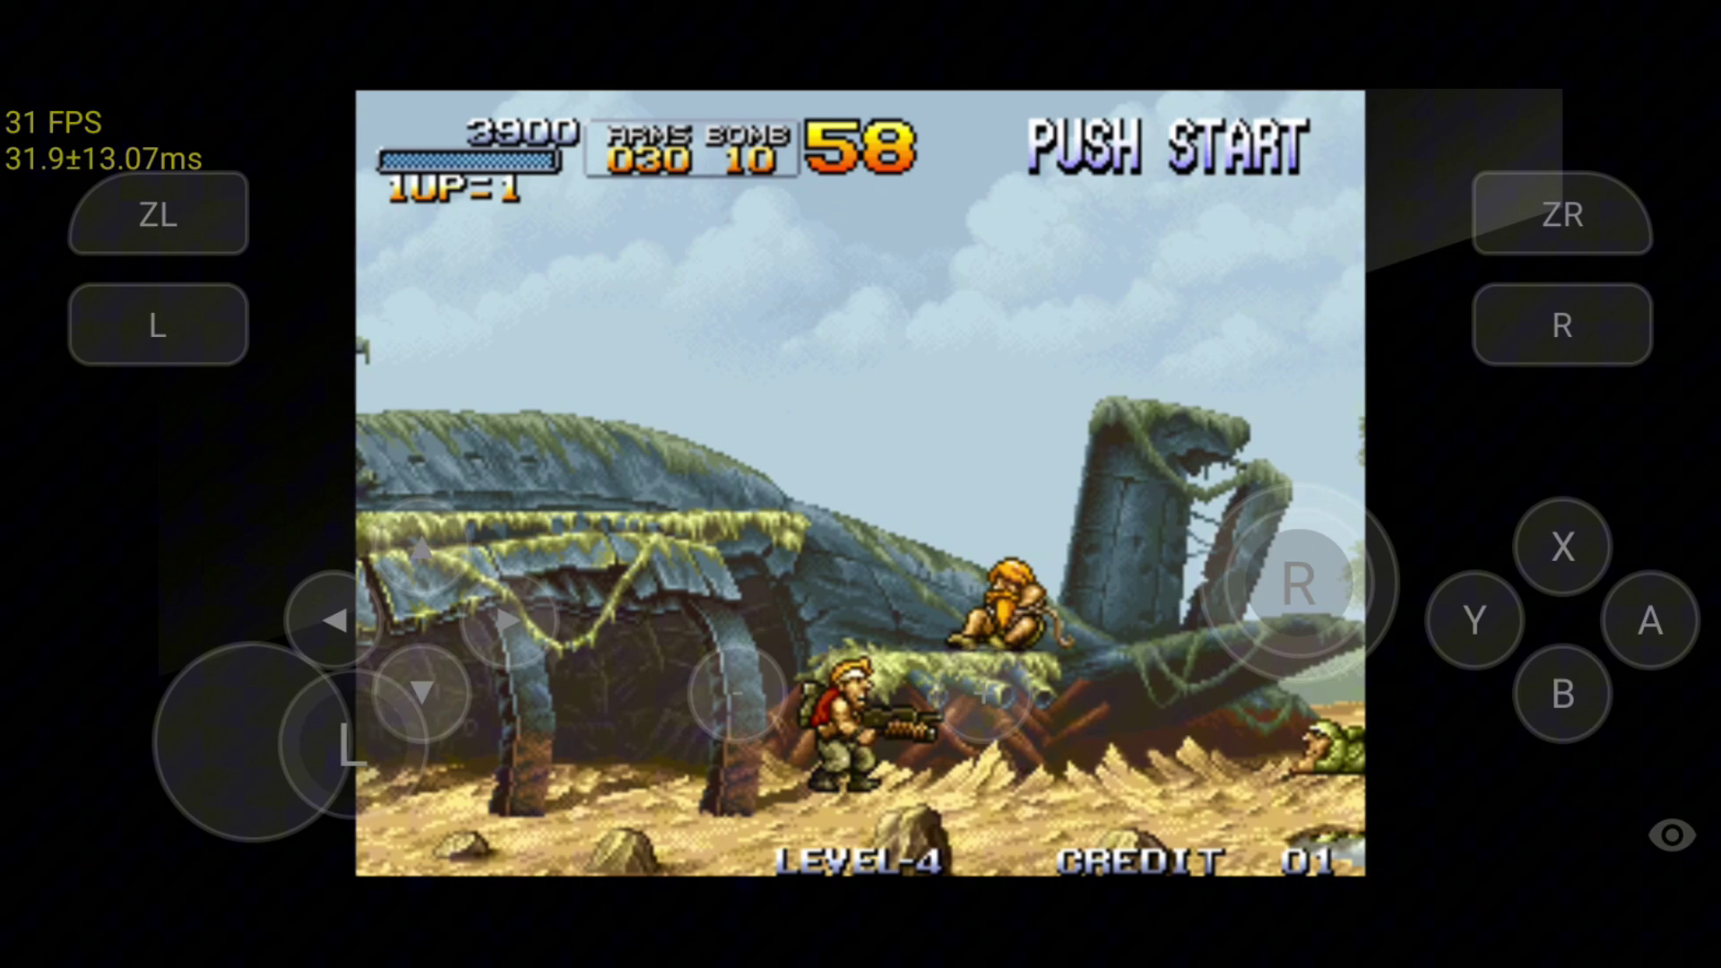
pyautogui.press('Right')
pyautogui.press('Left')
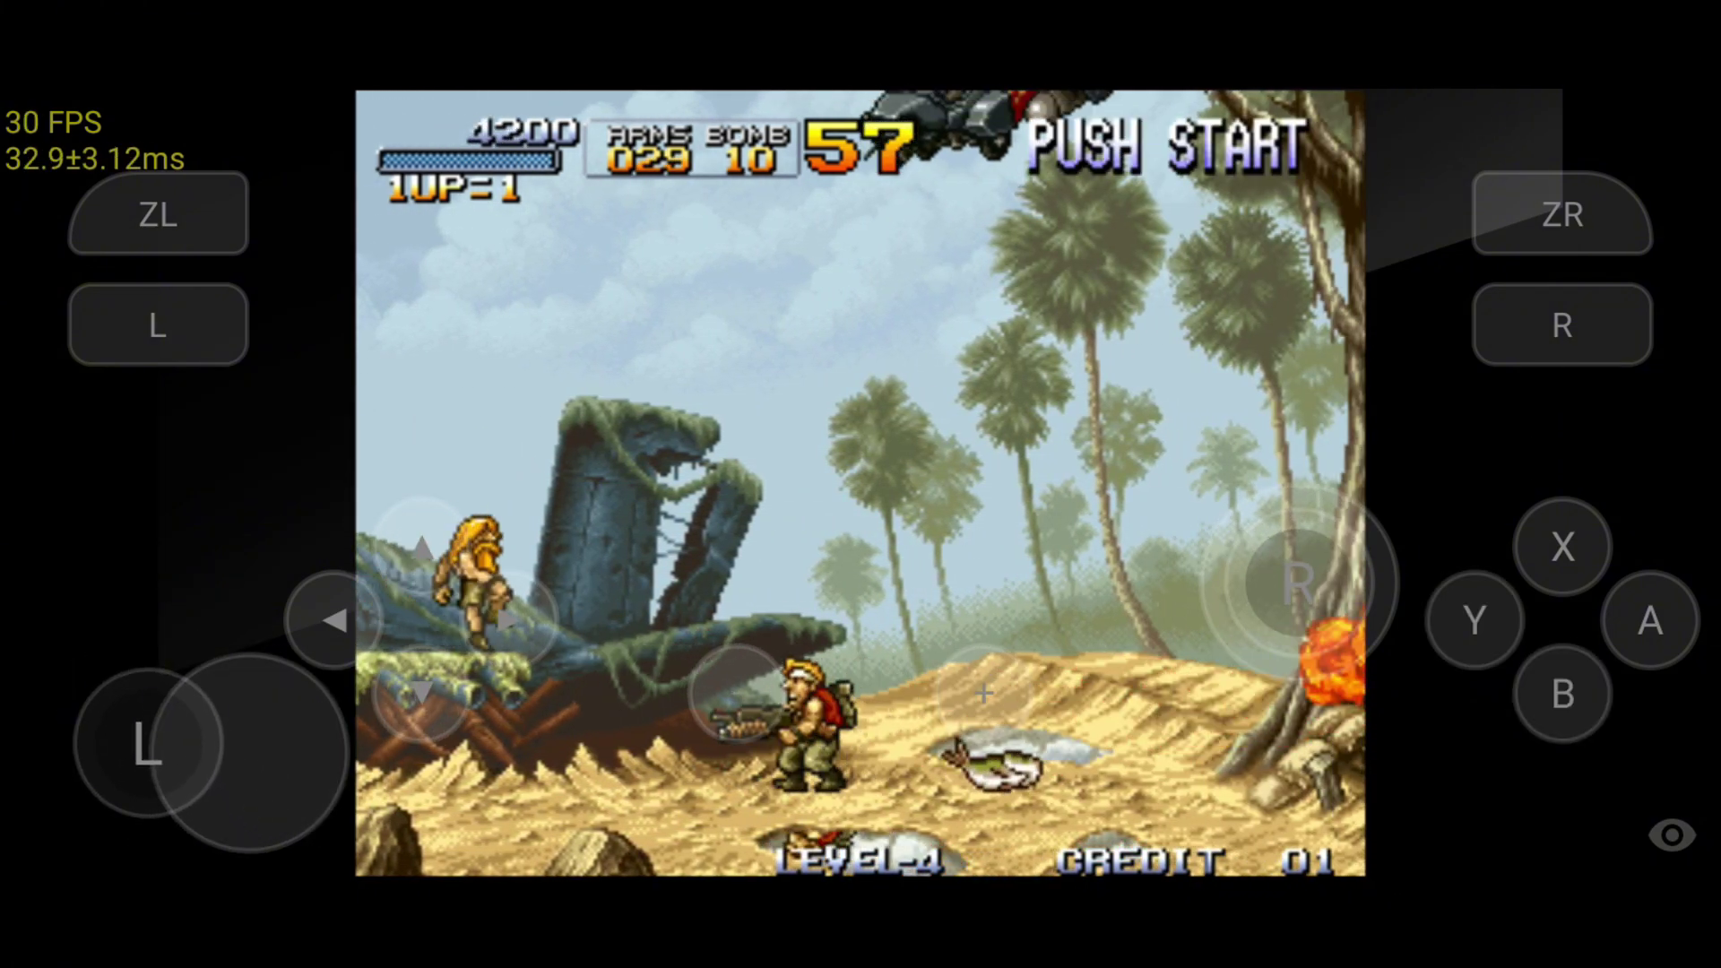